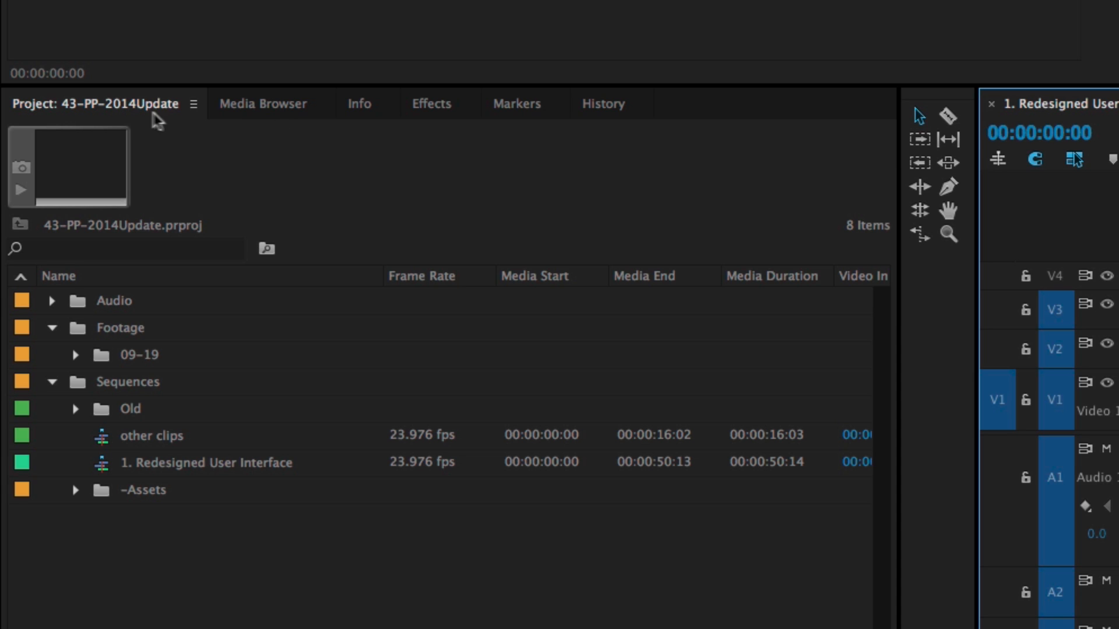
{"action": "left_click", "coordinate": [192, 106]}
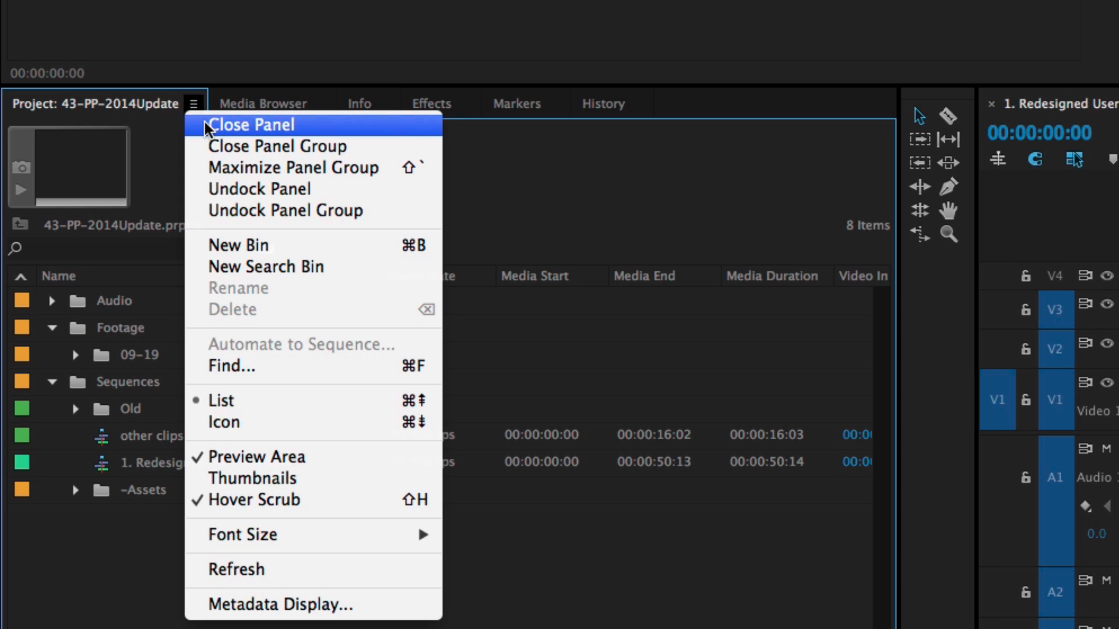
{"action": "left_click", "coordinate": [658, 594]}
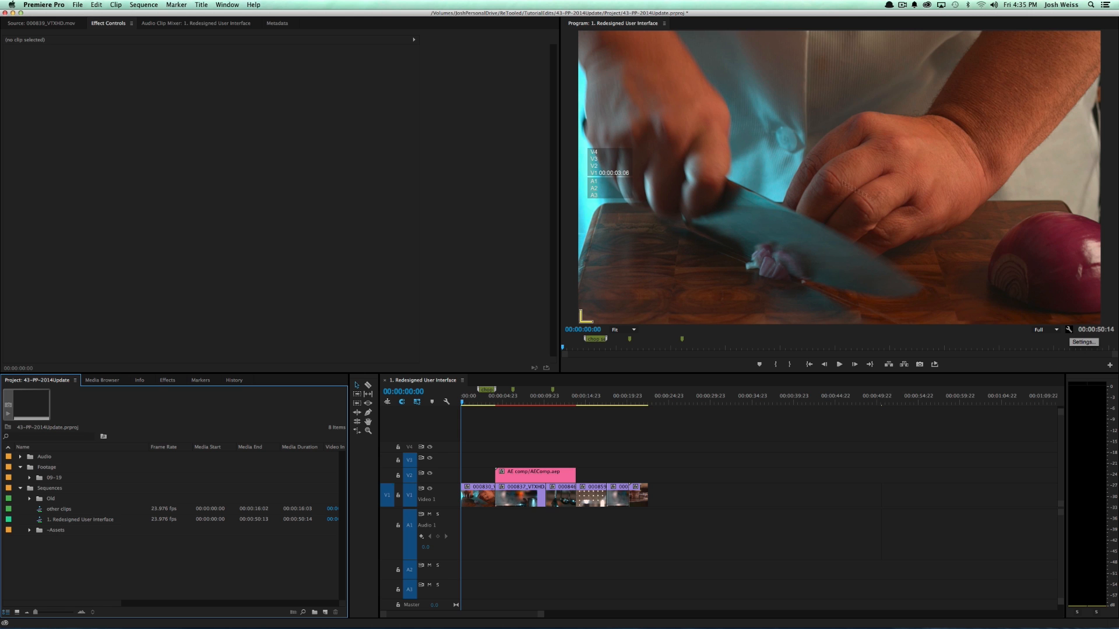
{"action": "left_click", "coordinate": [663, 23]}
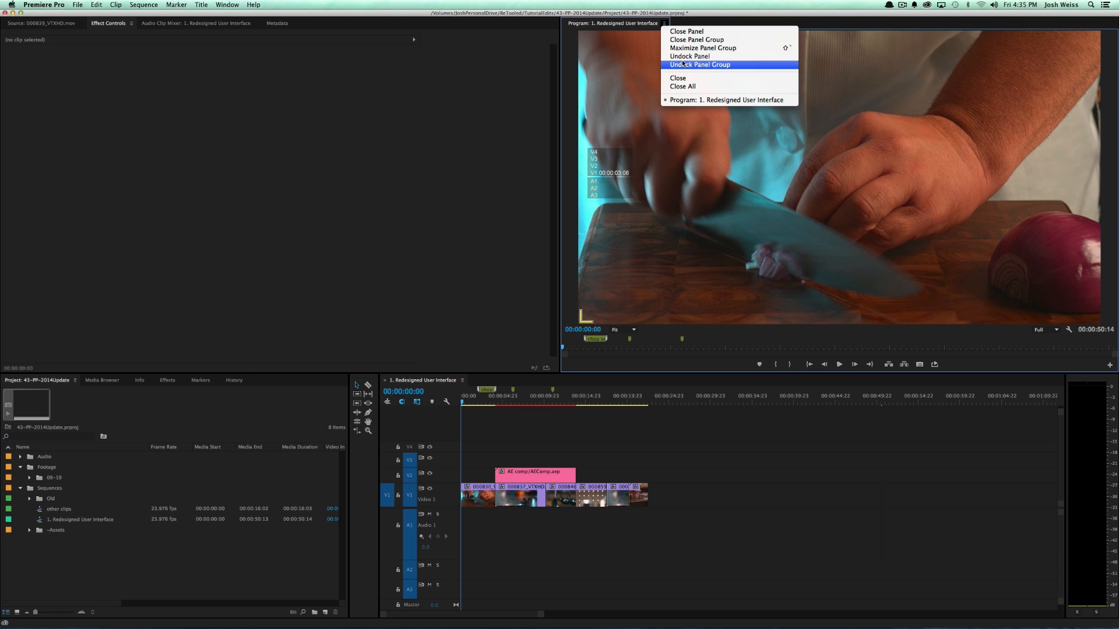
{"action": "left_click", "coordinate": [1100, 336]}
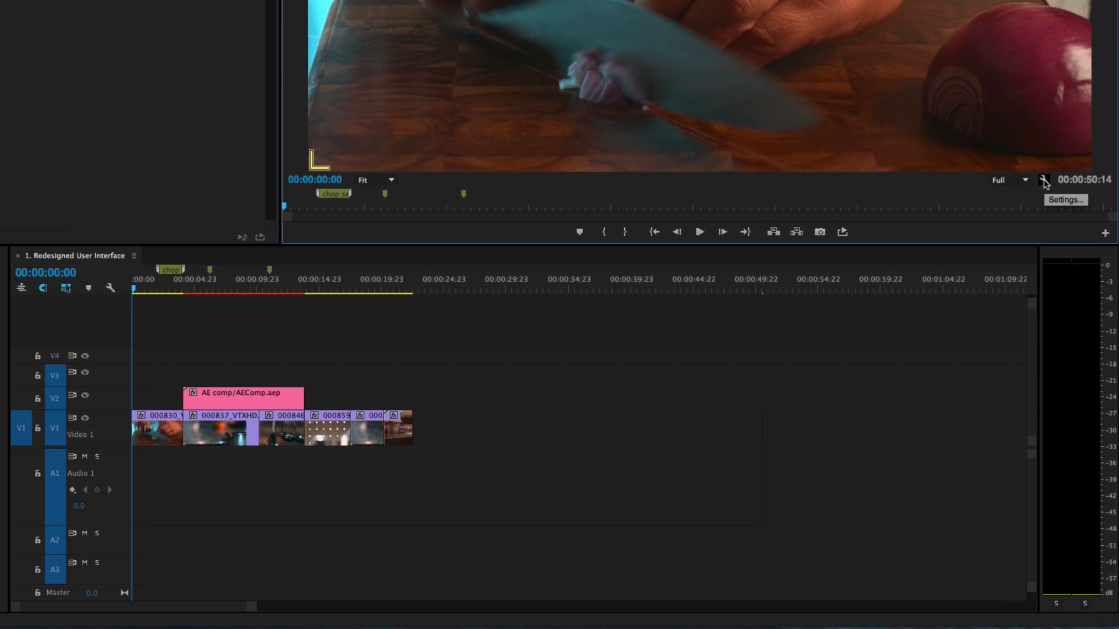
{"action": "left_click", "coordinate": [1044, 180]}
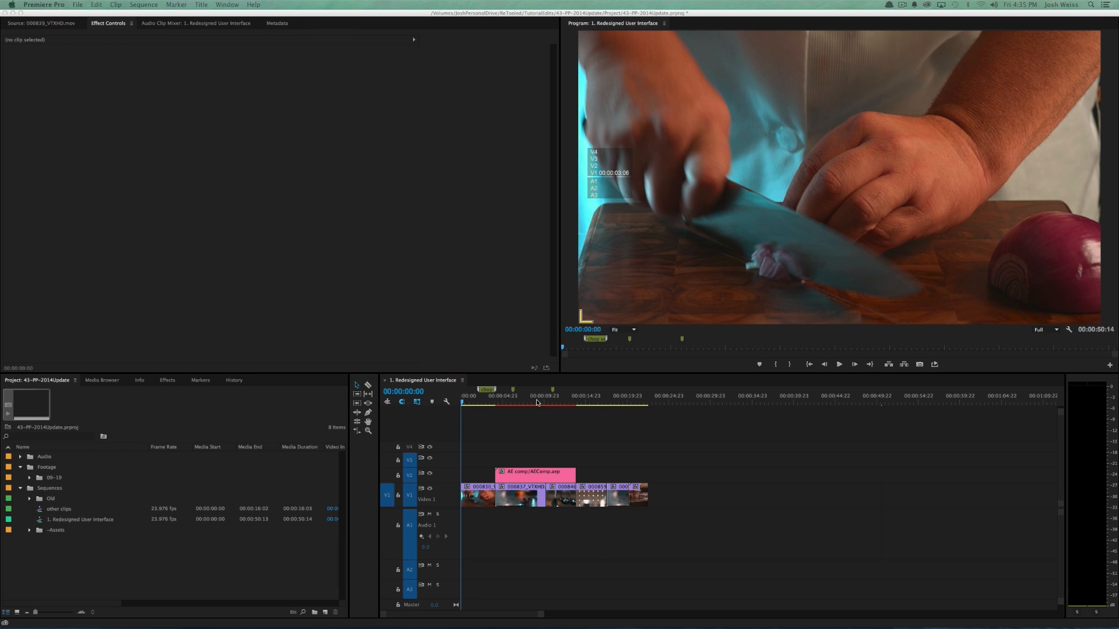
Mark an in-to-out range on the timeline from midway through the AE comp clip to its end at 00:00:13:21
{"action": "left_click", "coordinate": [525, 403]}
{"action": "left_click_drag", "start_coordinate": [525, 403], "coordinate": [575, 403]}
{"action": "key", "text": "o"}
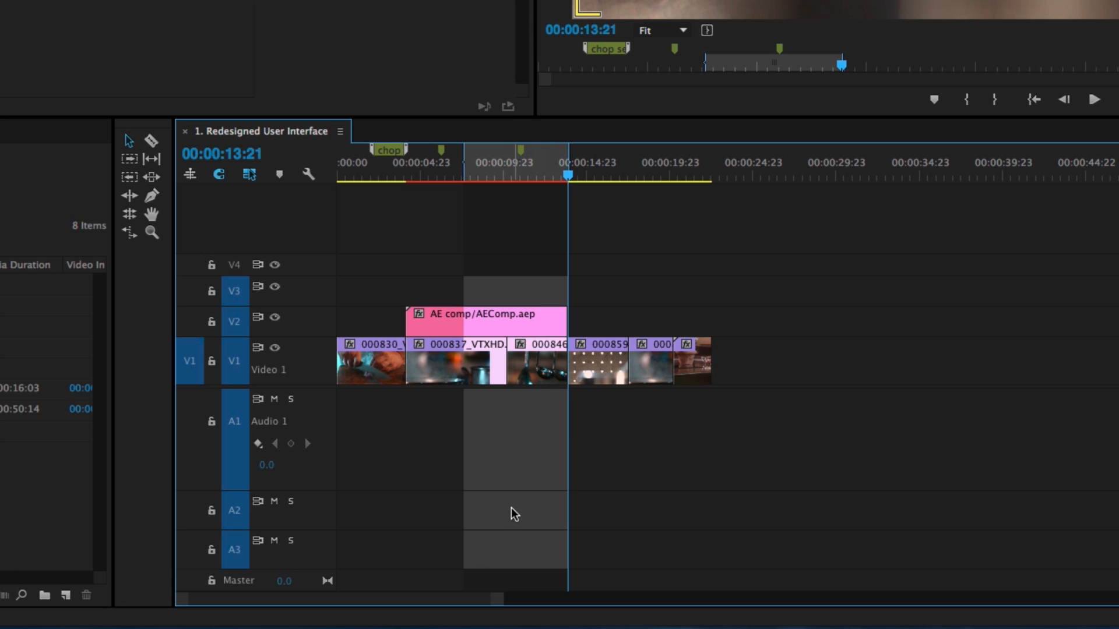
Lift the marked range out of the sequence and undo the lift
{"action": "key", "text": "semicolon"}
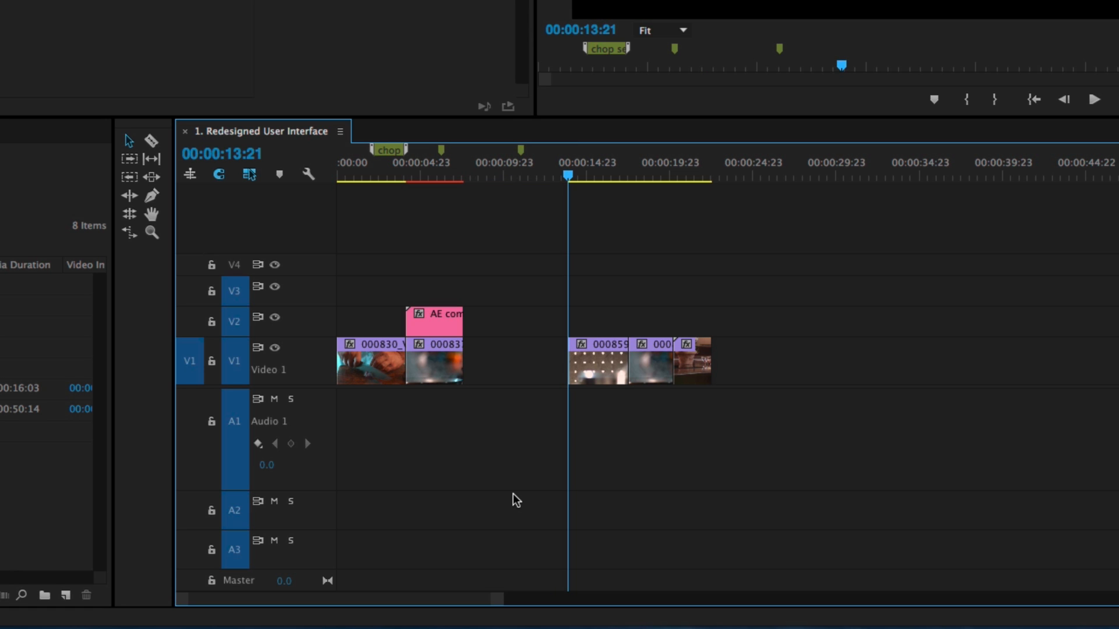
{"action": "key", "text": "ctrl+z"}
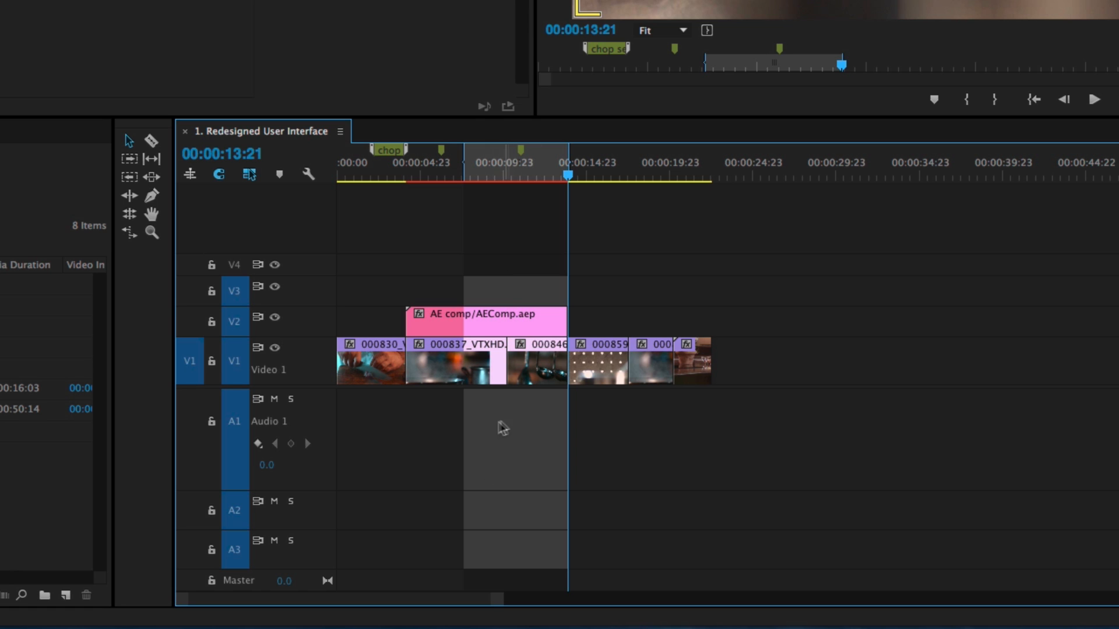
{"action": "left_click", "coordinate": [233, 265]}
{"action": "left_click", "coordinate": [234, 265]}
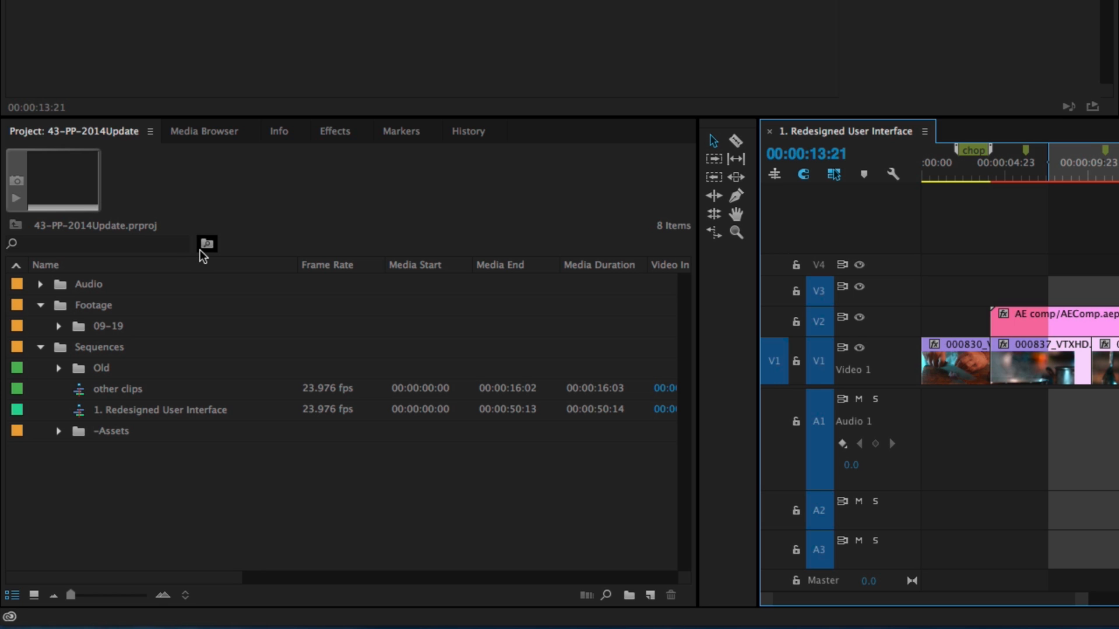
Search the project for "stove" and create a search bin from that search
{"action": "left_click", "coordinate": [171, 250]}
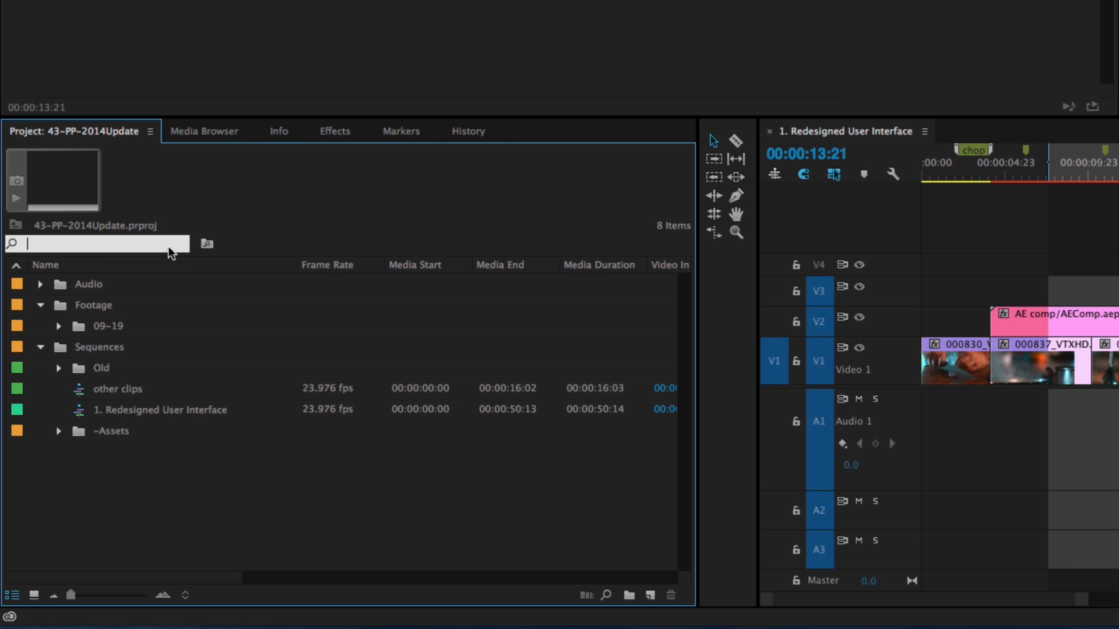
{"action": "type", "text": "stove"}
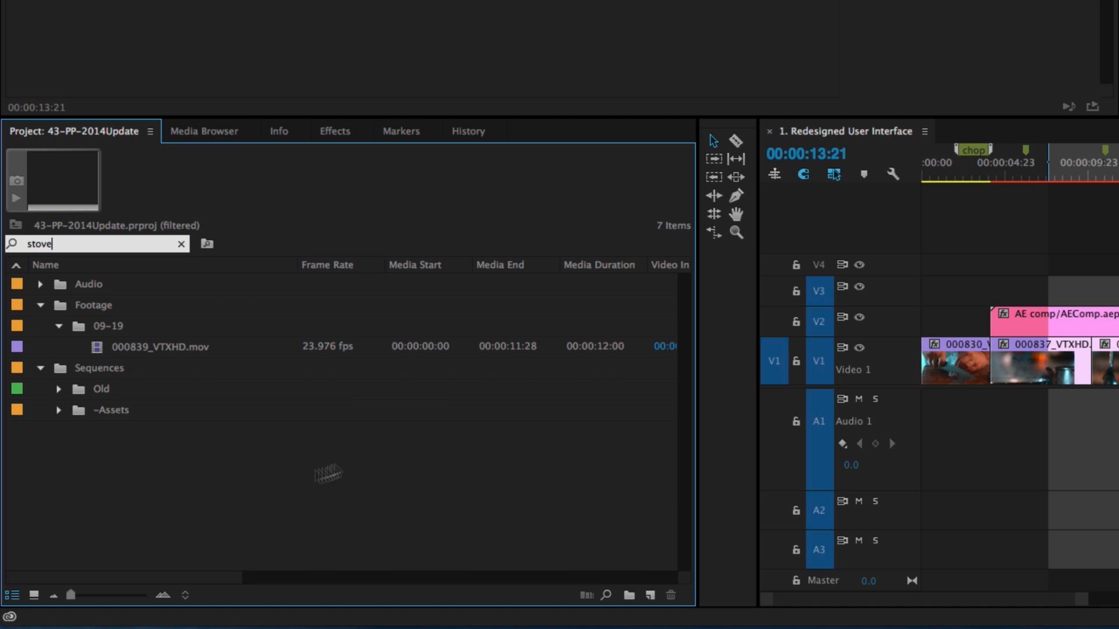
{"action": "left_click_drag", "start_coordinate": [168, 579], "coordinate": [438, 582]}
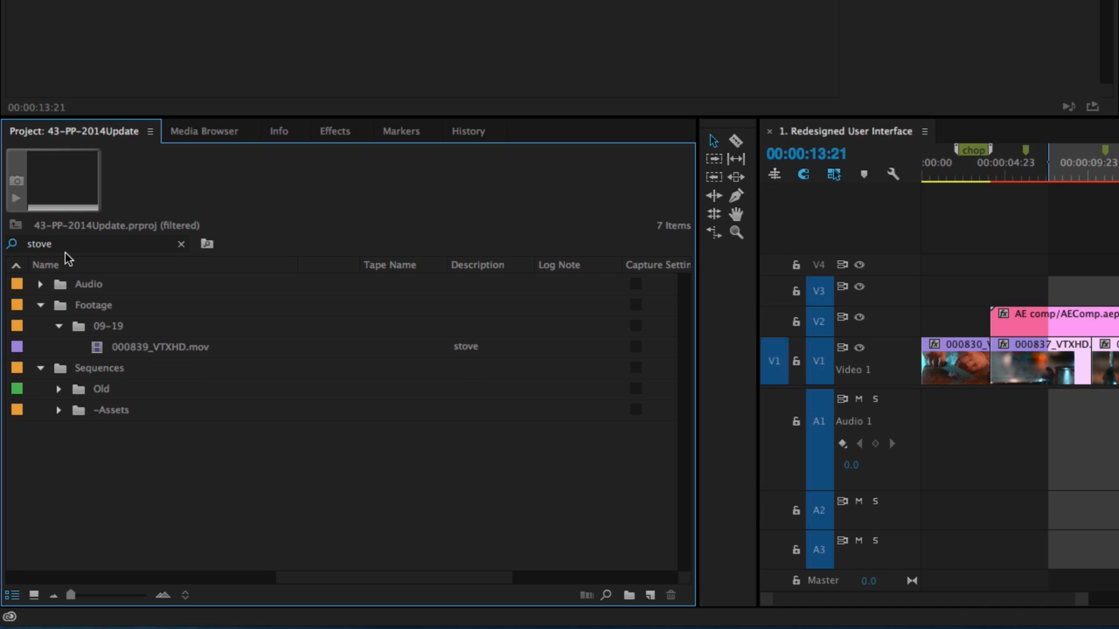
{"action": "left_click", "coordinate": [211, 250]}
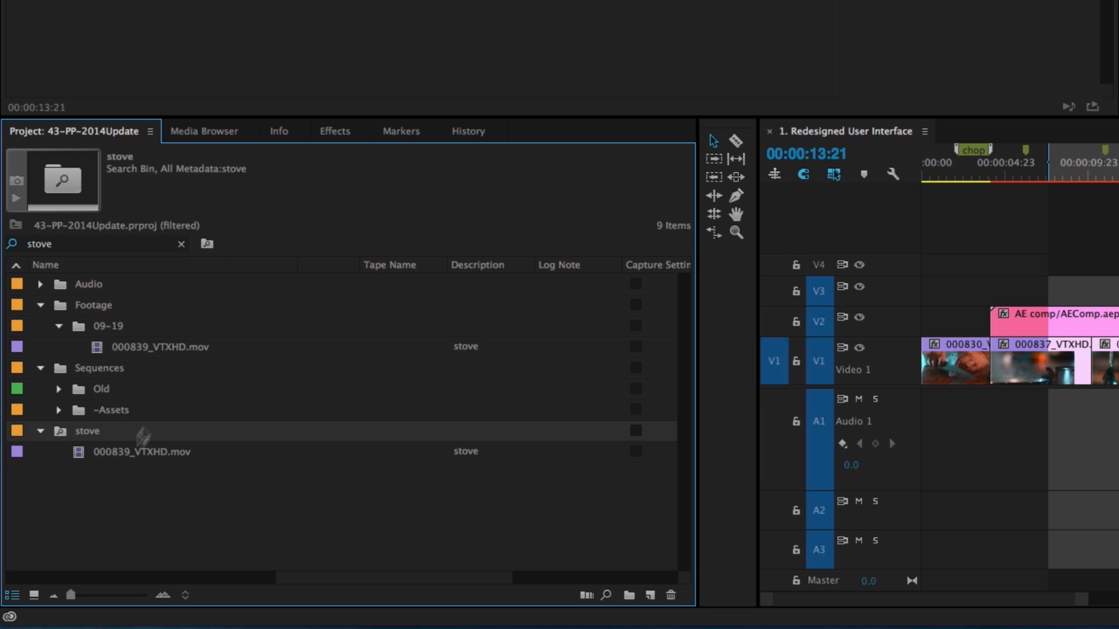
{"action": "left_click", "coordinate": [171, 480]}
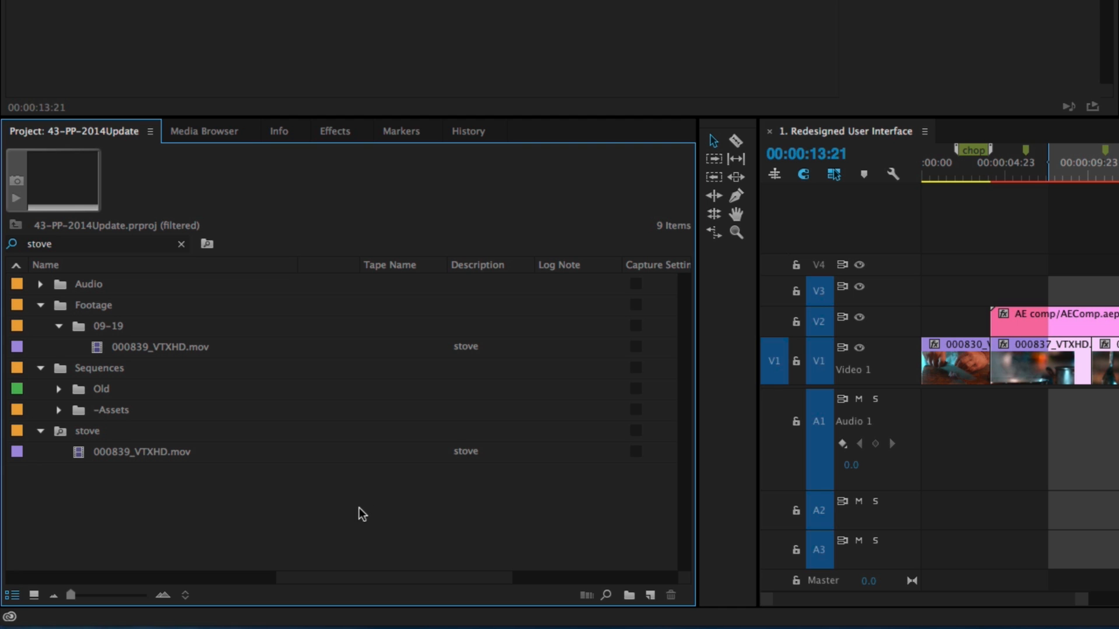
Clear the project search and enter "stove" as the description of 000855_VTXHD.mov in the 09-19 bin
{"action": "left_click_drag", "start_coordinate": [142, 306], "coordinate": [108, 329]}
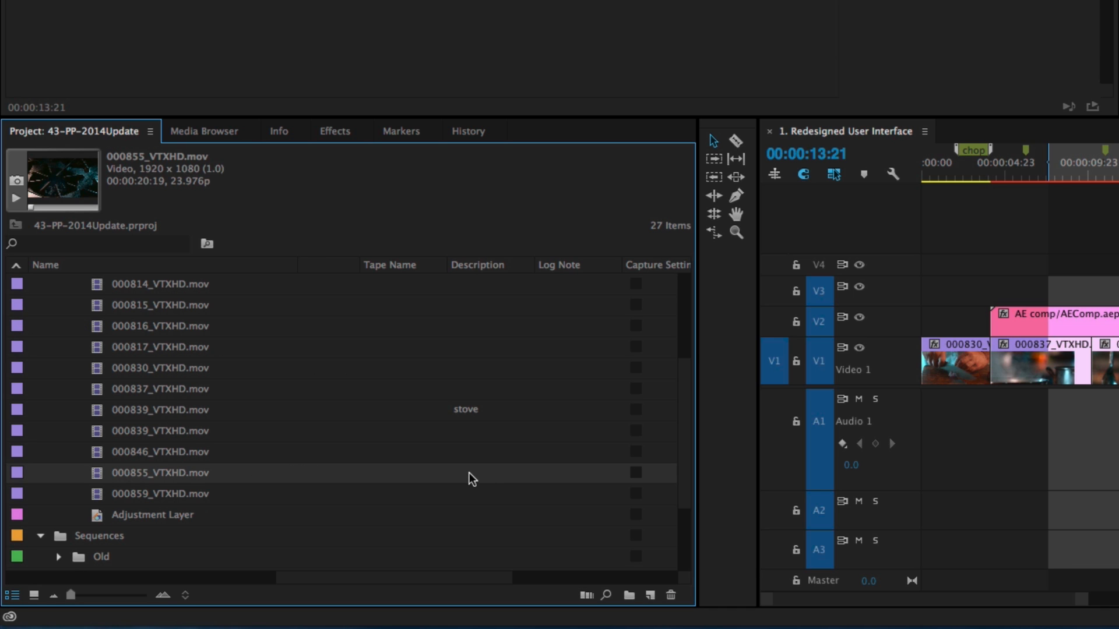
{"action": "scroll", "coordinate": [470, 471], "scroll_direction": "down", "scroll_amount": 4}
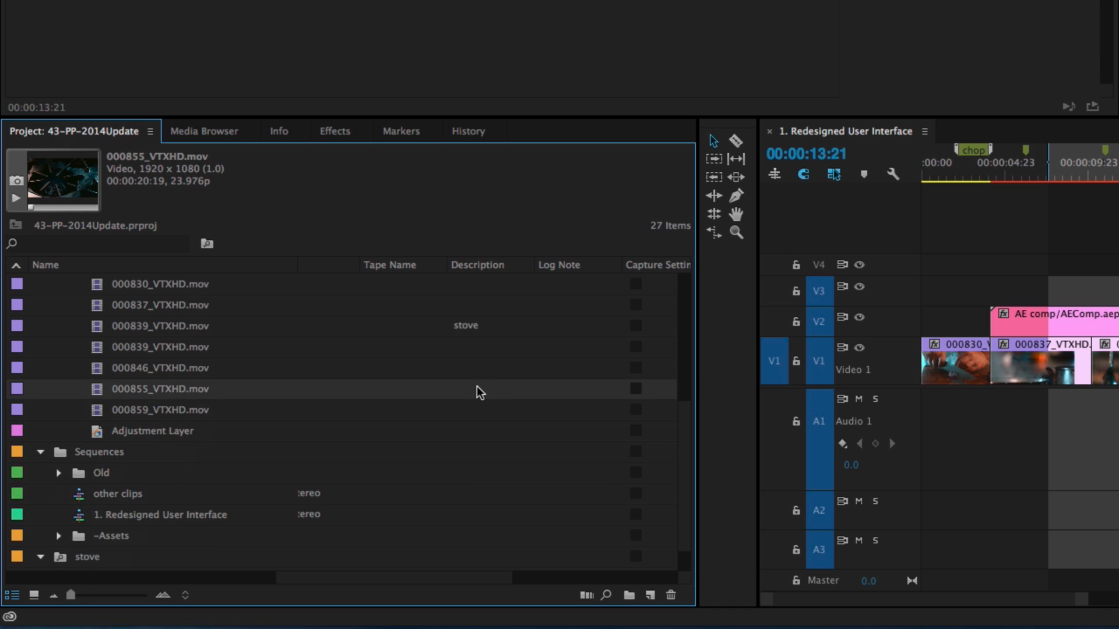
{"action": "scroll", "coordinate": [471, 392], "scroll_direction": "down", "scroll_amount": 1}
{"action": "left_click", "coordinate": [437, 366]}
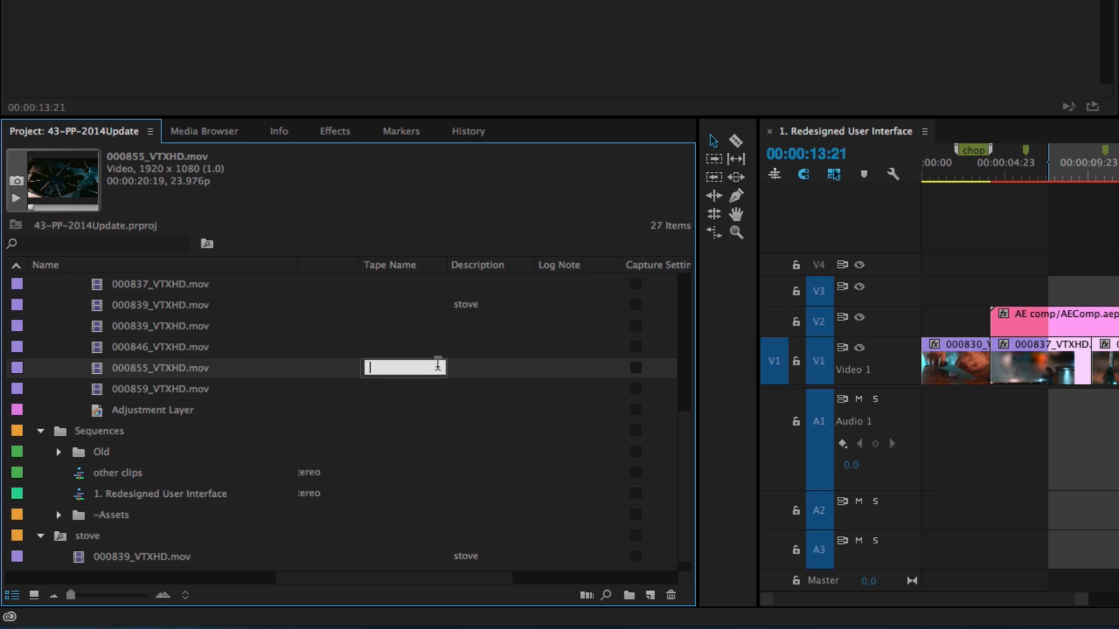
{"action": "left_click", "coordinate": [467, 369]}
{"action": "type", "text": "stove"}
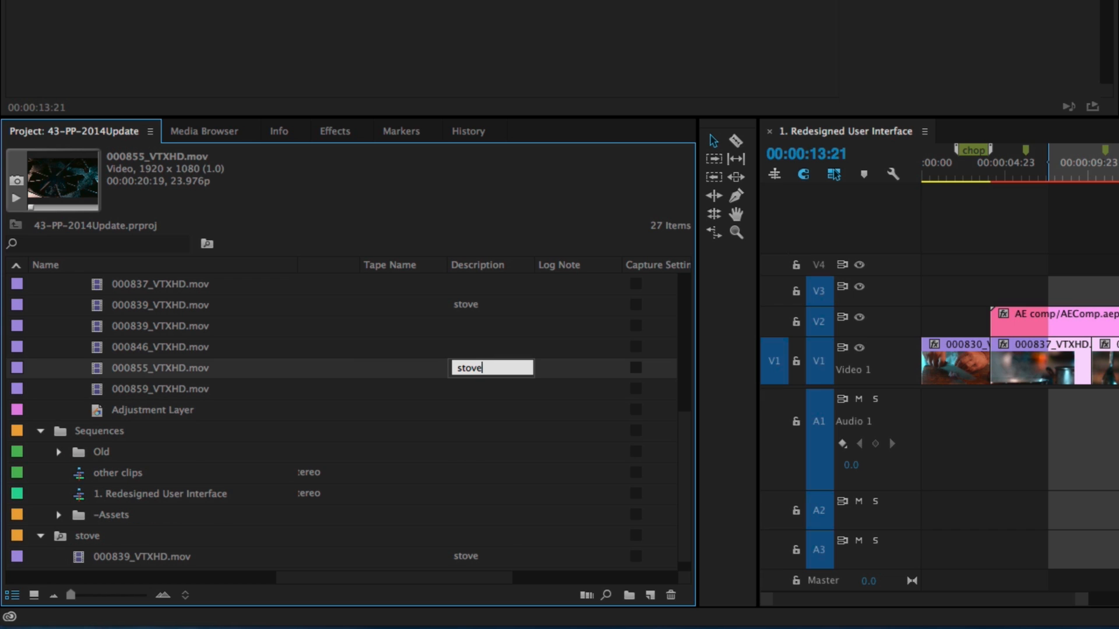
{"action": "key", "text": "Return"}
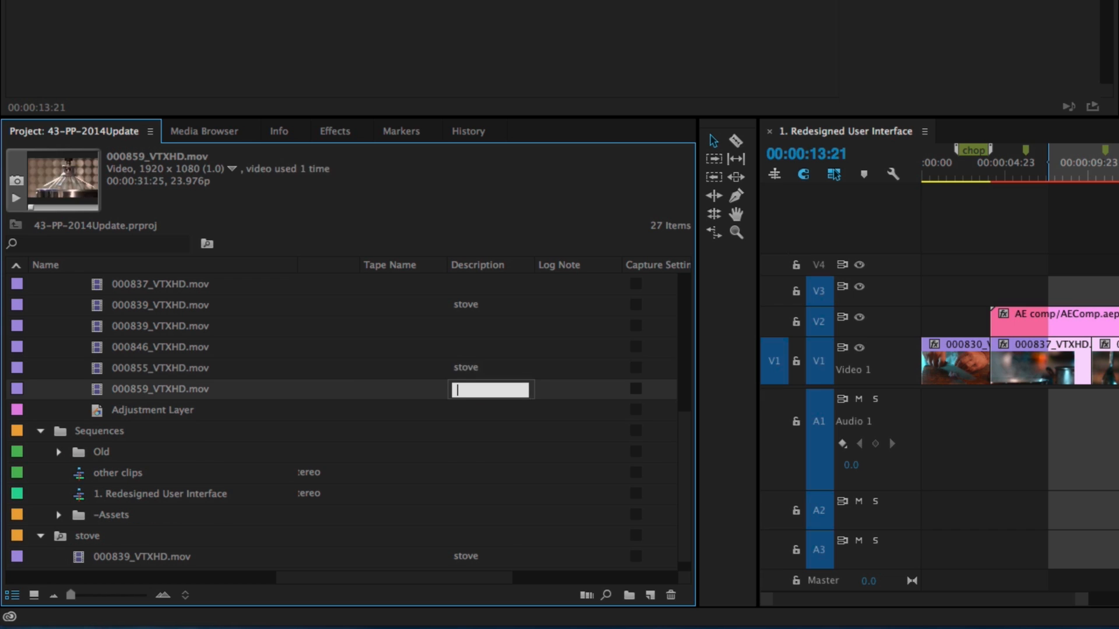
{"action": "left_click", "coordinate": [343, 494]}
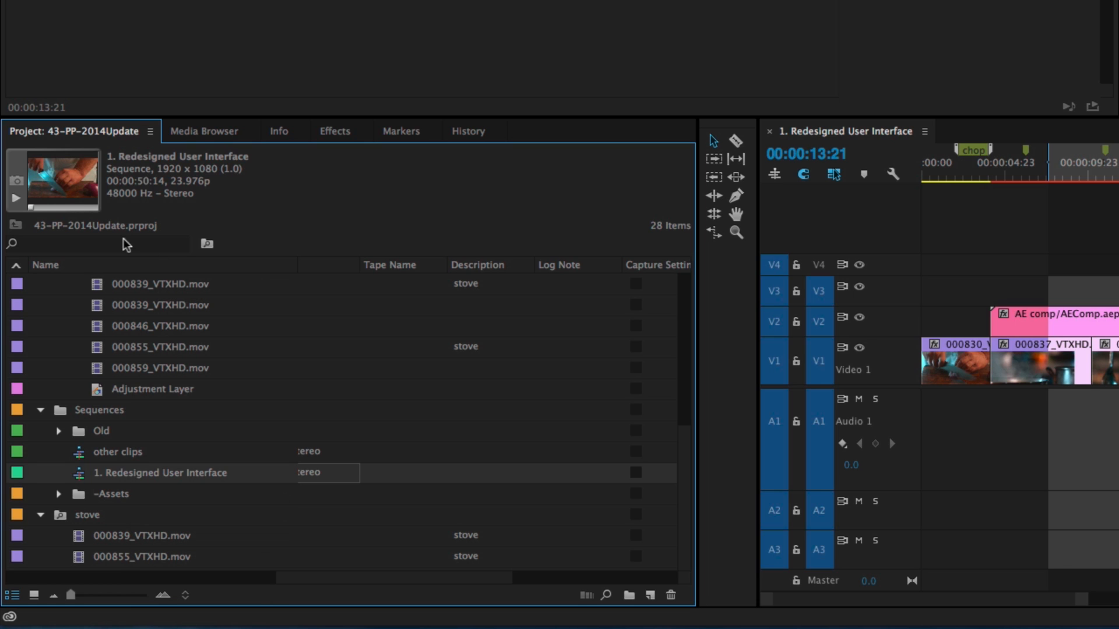
Search the project for "23.976" and create a search bin from that search
{"action": "left_click", "coordinate": [99, 243]}
{"action": "type", "text": "23.976"}
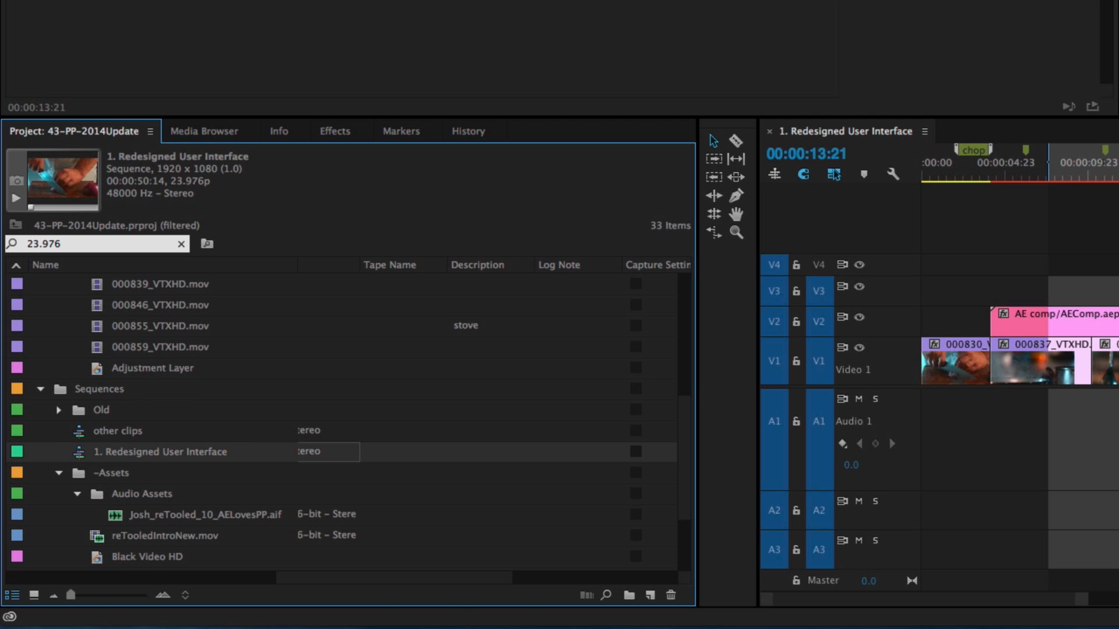
{"action": "scroll", "coordinate": [434, 340], "scroll_direction": "up", "scroll_amount": 10}
{"action": "left_click_drag", "start_coordinate": [314, 578], "coordinate": [12, 580]}
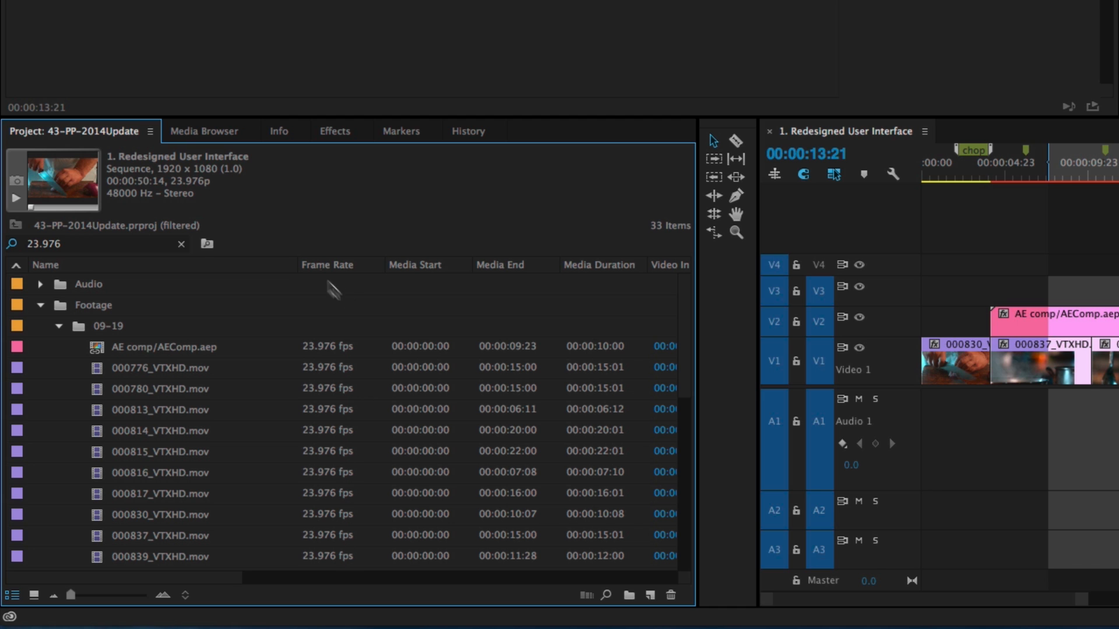
{"action": "left_click", "coordinate": [207, 244]}
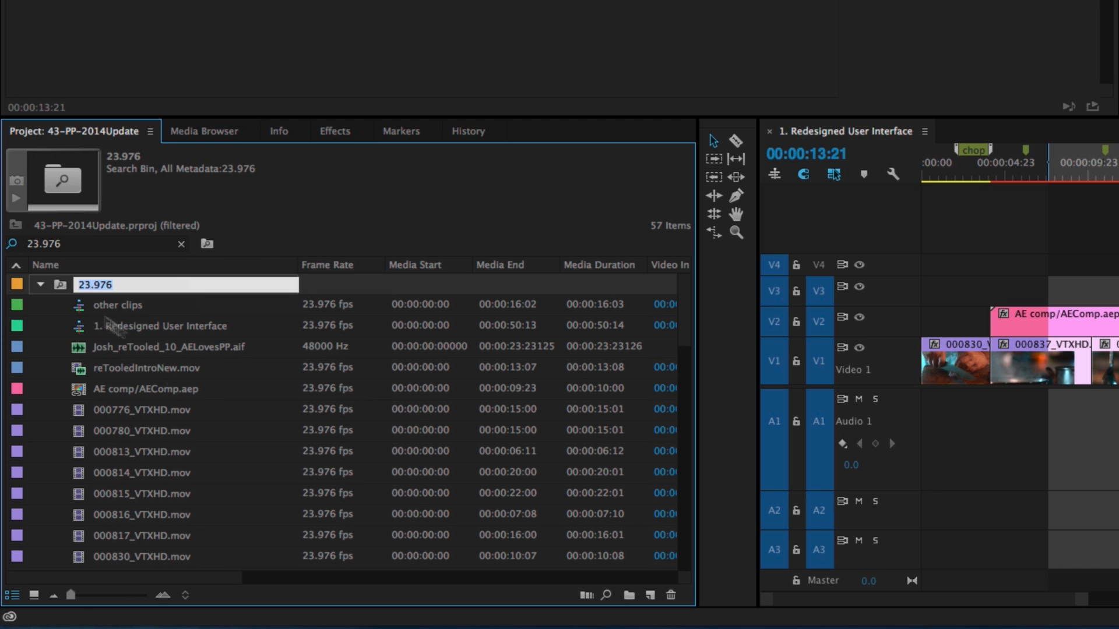
{"action": "scroll", "coordinate": [121, 367], "scroll_direction": "down", "scroll_amount": 8}
{"action": "scroll", "coordinate": [128, 393], "scroll_direction": "up", "scroll_amount": 1}
{"action": "scroll", "coordinate": [197, 474], "scroll_direction": "down", "scroll_amount": 5}
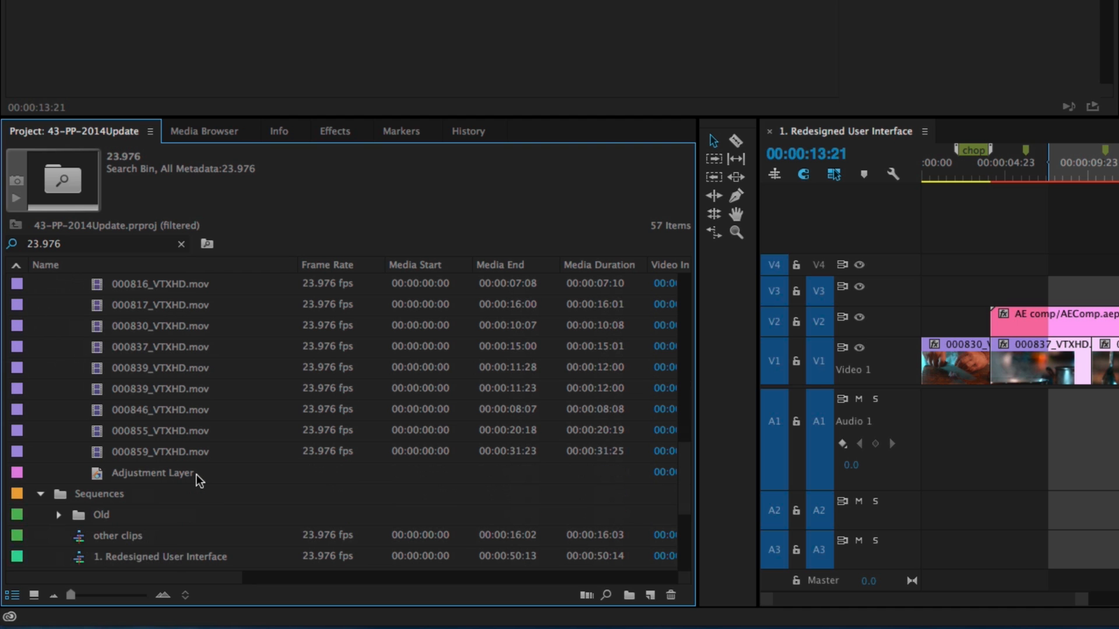
{"action": "scroll", "coordinate": [221, 480], "scroll_direction": "up", "scroll_amount": 3}
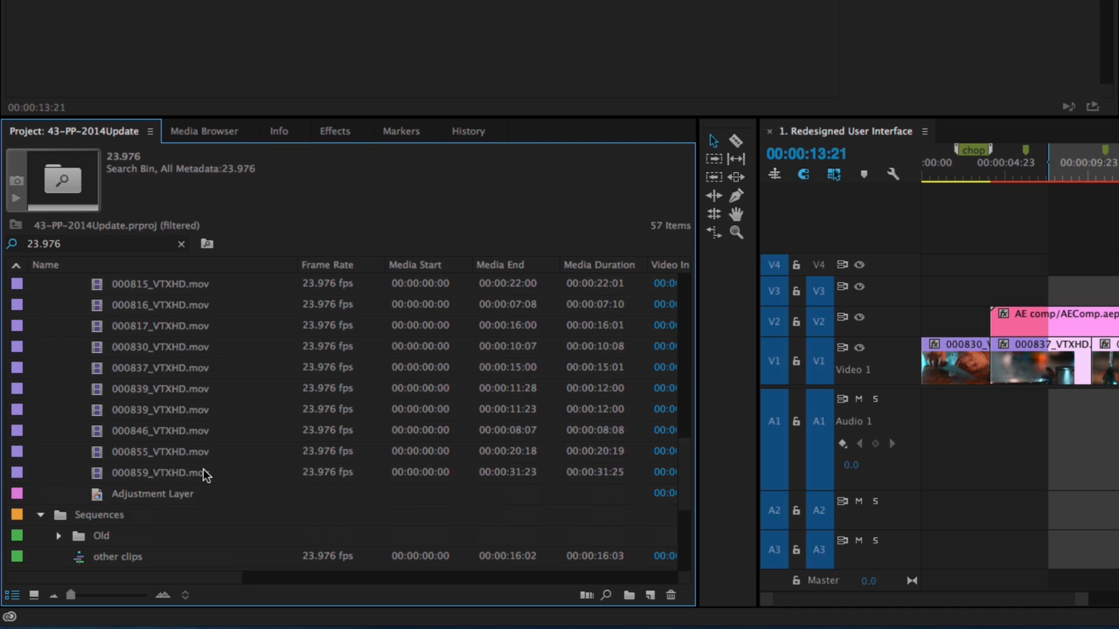
Clear the project search and collapse the 09-19, stove and 23.976 bins
{"action": "left_click", "coordinate": [180, 244]}
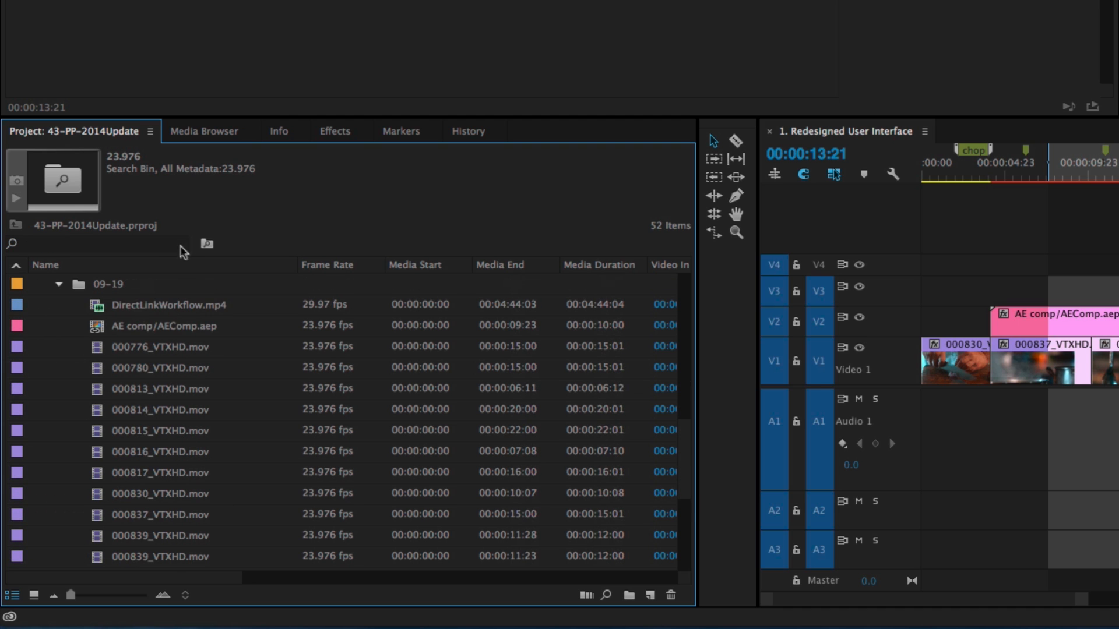
{"action": "left_click", "coordinate": [59, 284]}
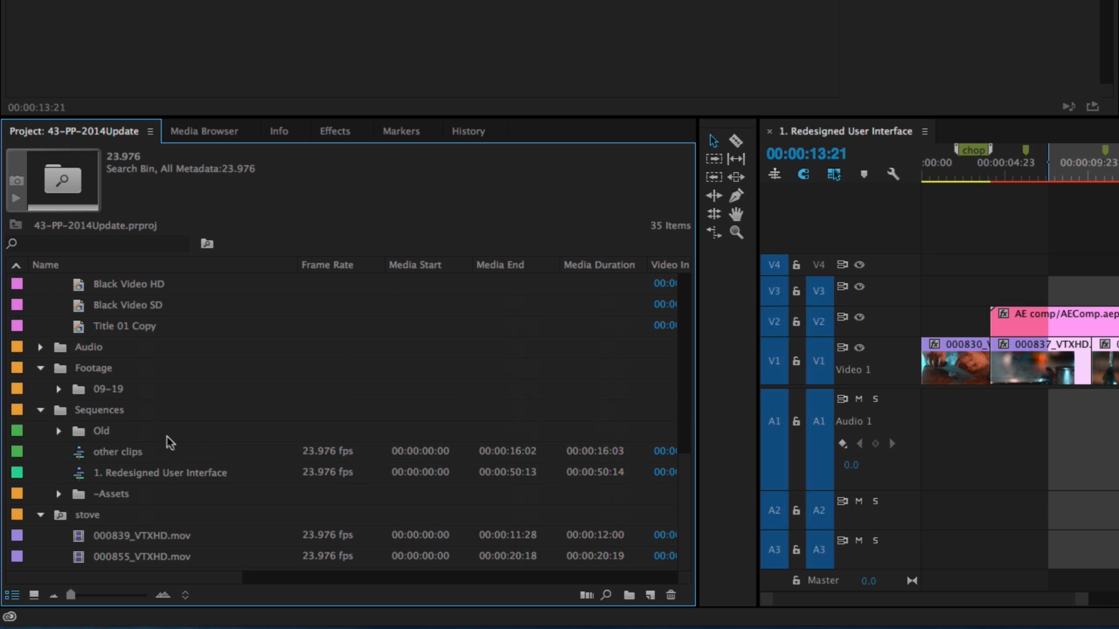
{"action": "mouse_move", "coordinate": [180, 447]}
{"action": "left_click", "coordinate": [40, 516]}
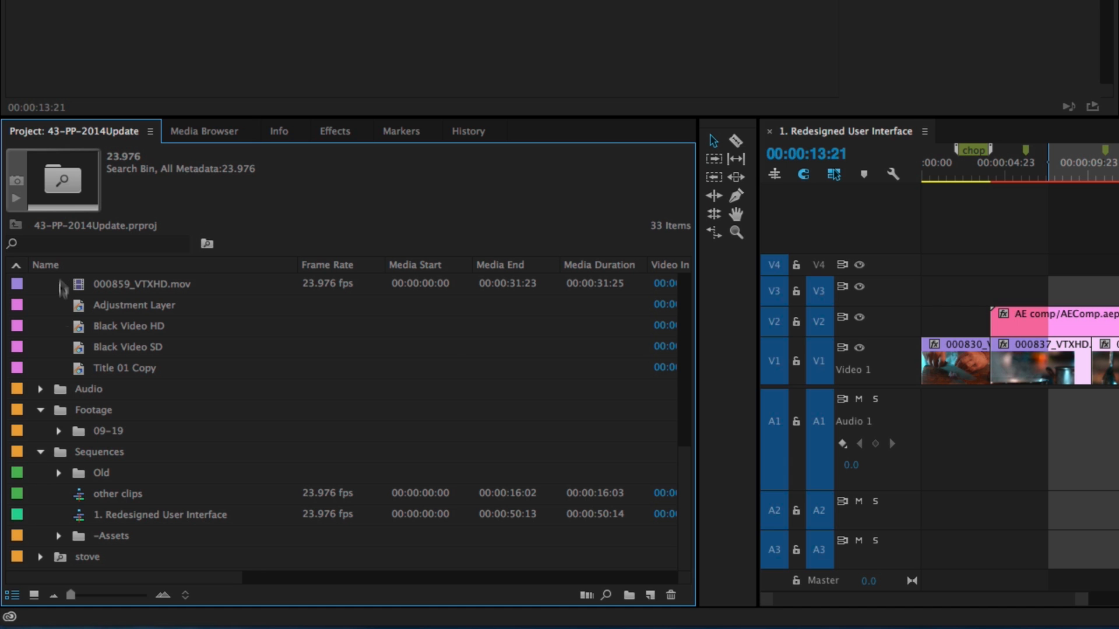
{"action": "scroll", "coordinate": [85, 410], "scroll_direction": "up", "scroll_amount": 6}
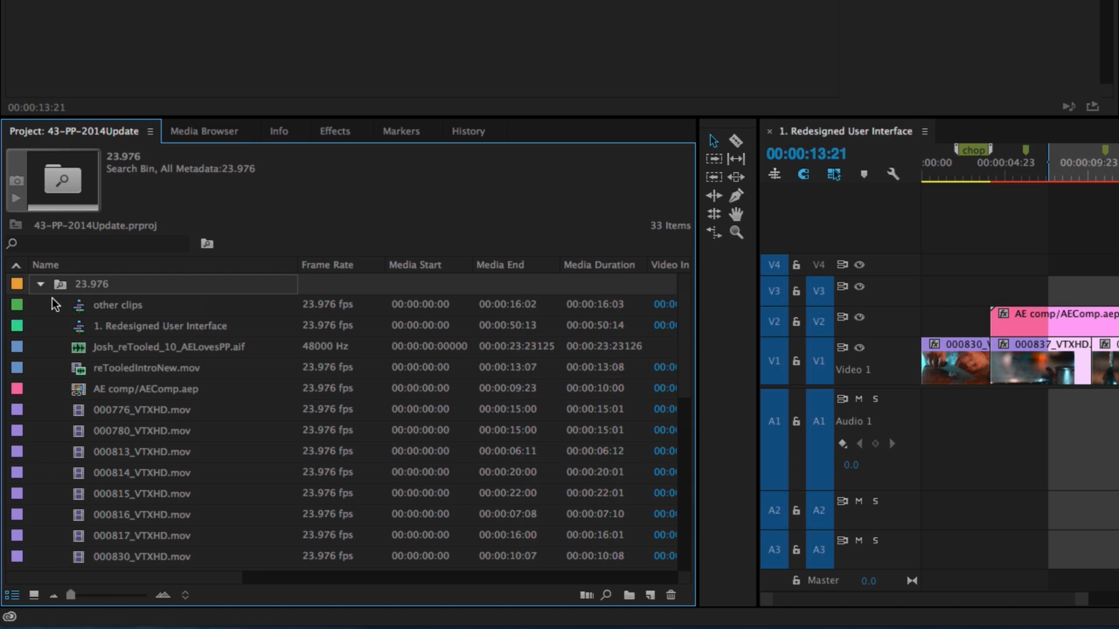
{"action": "left_click", "coordinate": [41, 284]}
Edit the 23.976 search bin to also require Video Codec h264, combined with And
{"action": "right_click", "coordinate": [105, 285]}
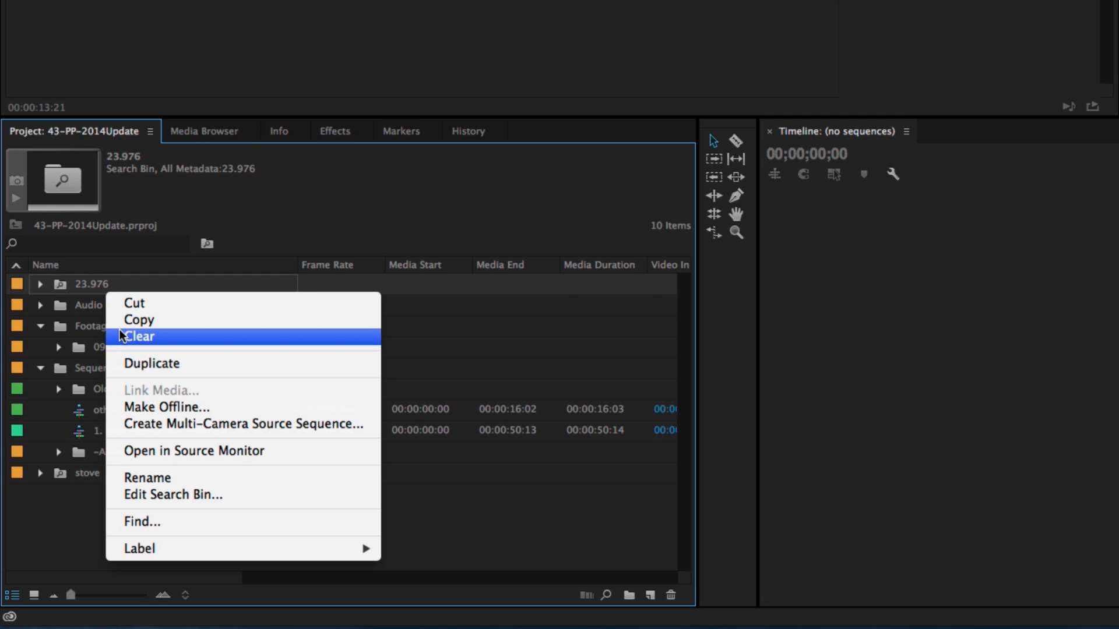
{"action": "left_click", "coordinate": [203, 494]}
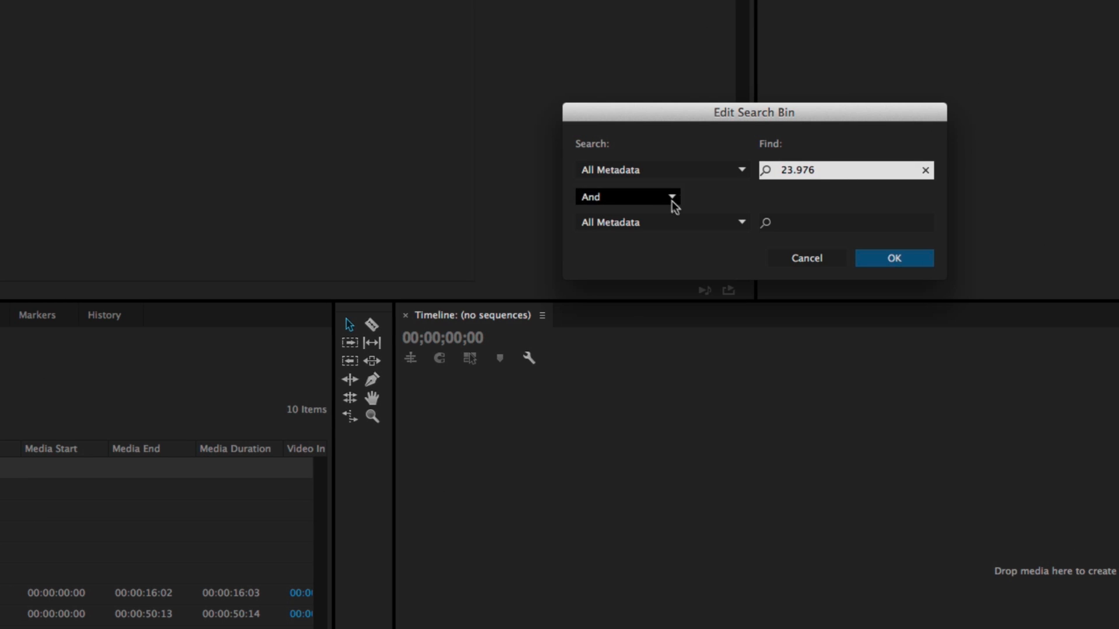
{"action": "left_click", "coordinate": [694, 230]}
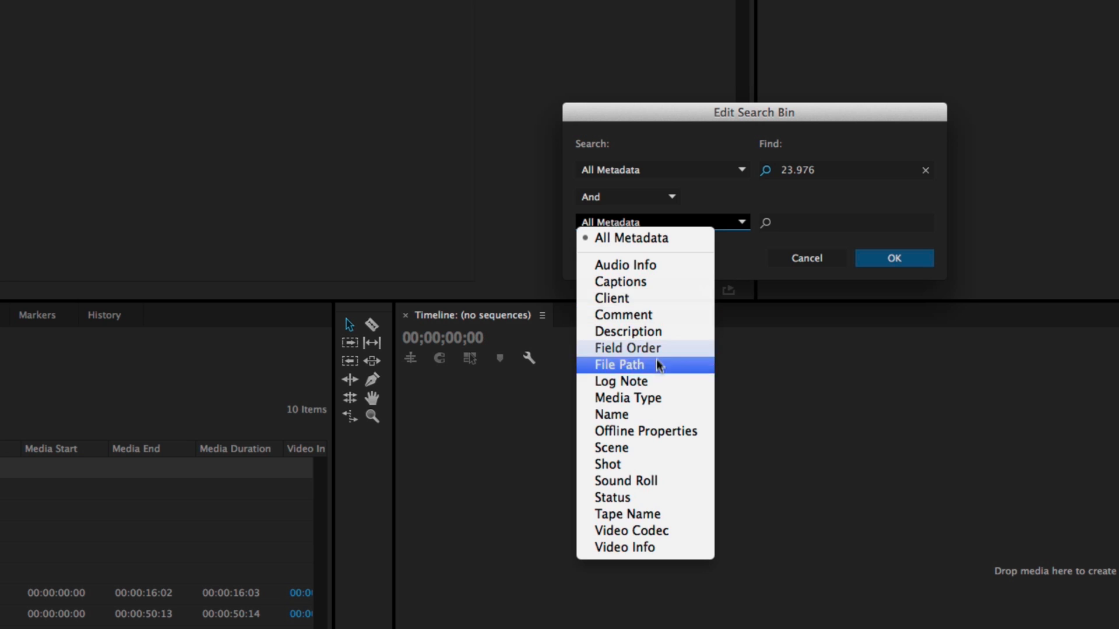
{"action": "left_click", "coordinate": [670, 523]}
{"action": "left_click", "coordinate": [824, 225]}
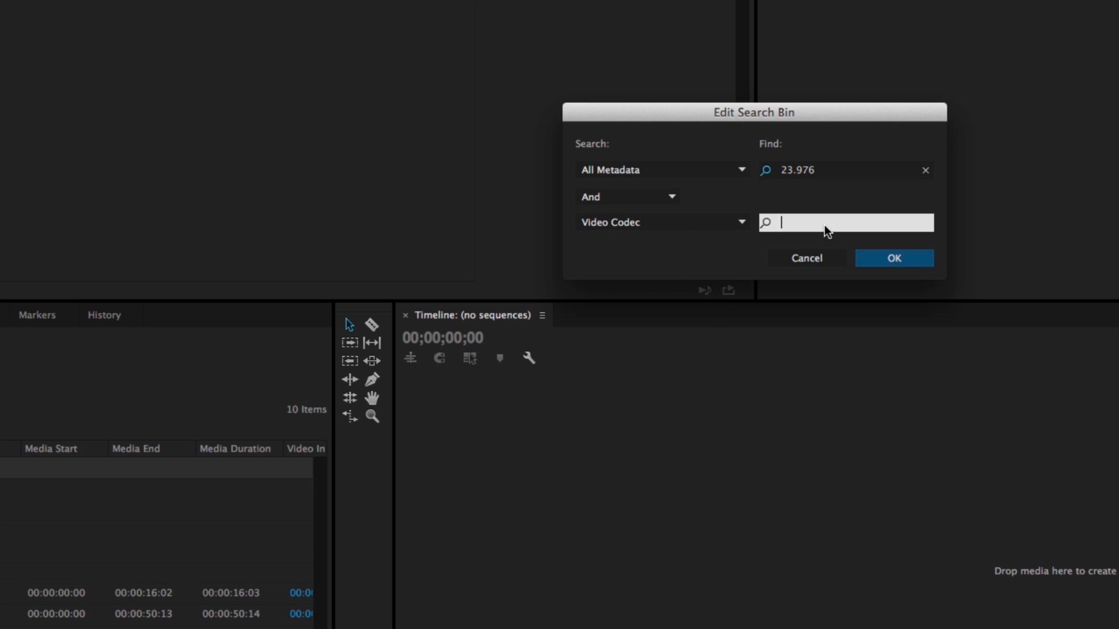
{"action": "type", "text": "j264"}
{"action": "left_click", "coordinate": [784, 222]}
{"action": "key", "text": "BackSpace"}
{"action": "type", "text": "h"}
{"action": "left_click", "coordinate": [652, 208]}
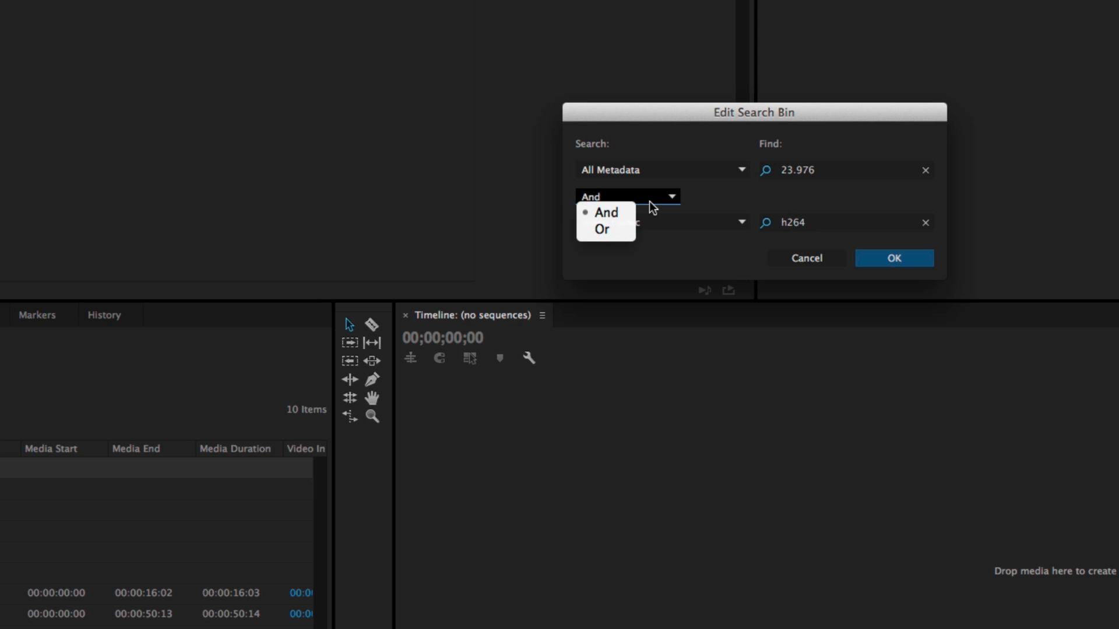
{"action": "left_click", "coordinate": [699, 210]}
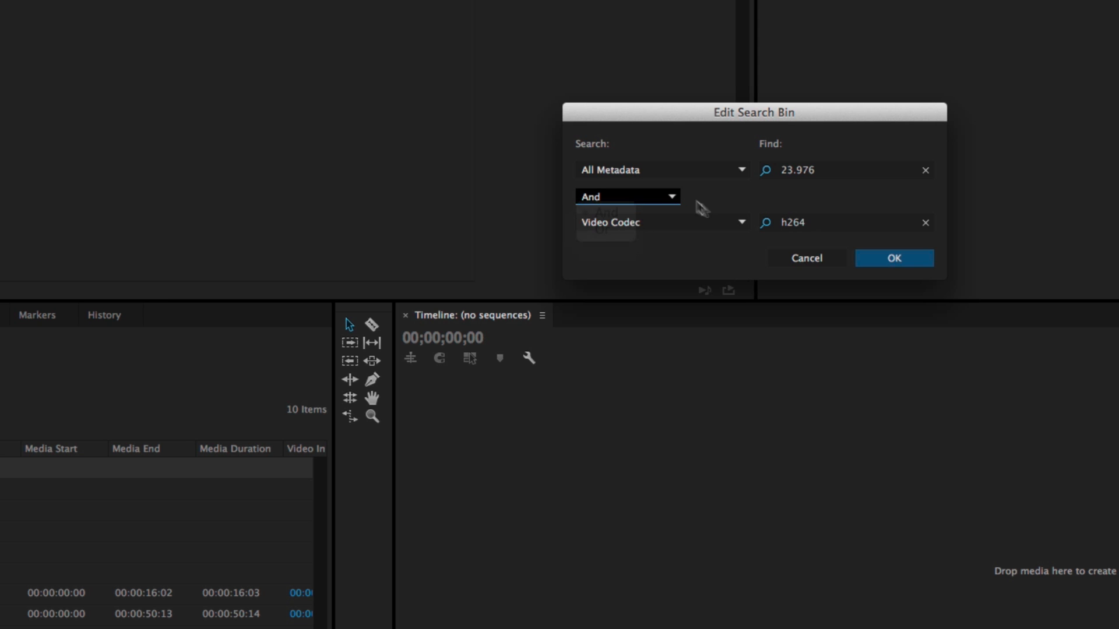
{"action": "left_click", "coordinate": [874, 263]}
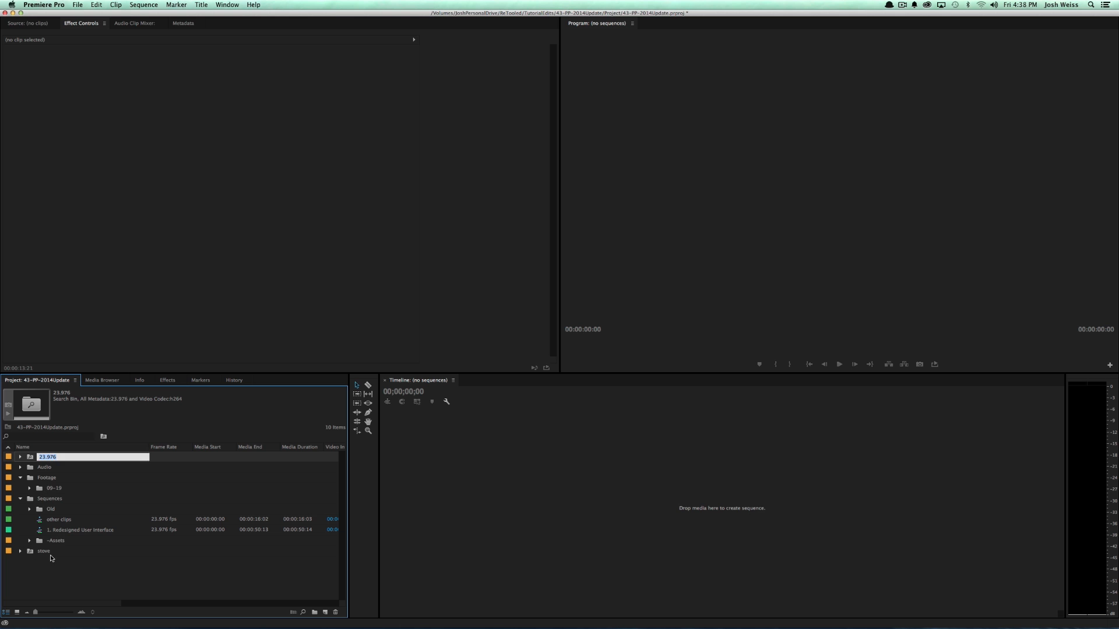
Delete the 23.976 and stove search bins and open the sequence 1. Redesigned User Interface
{"action": "left_click", "coordinate": [46, 553], "text": "super"}
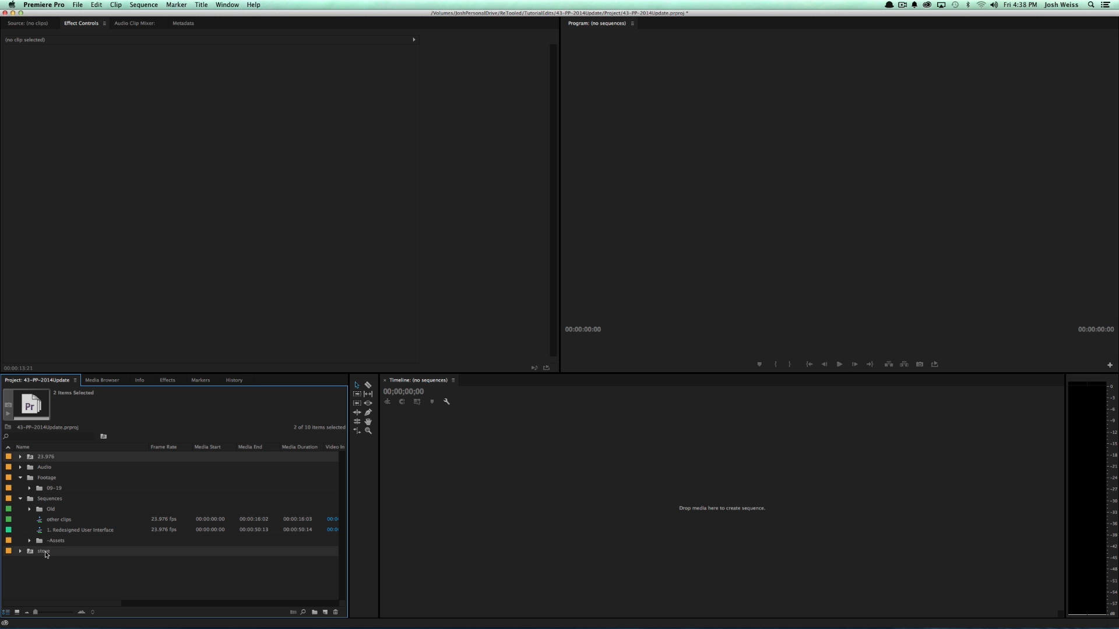
{"action": "key", "text": "Delete"}
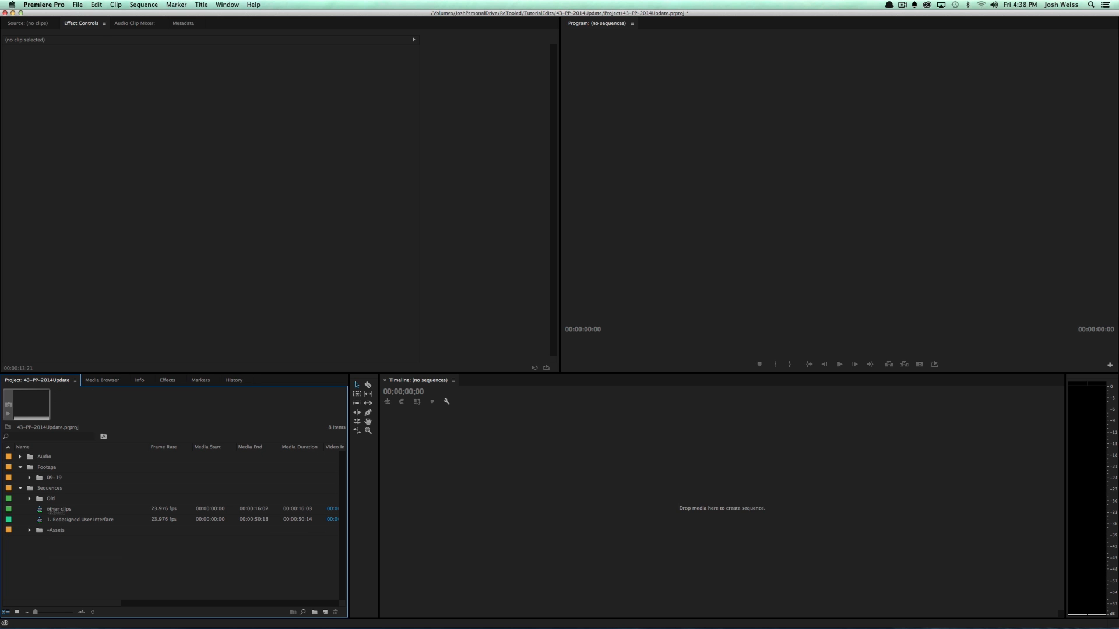
{"action": "double_click", "coordinate": [89, 521]}
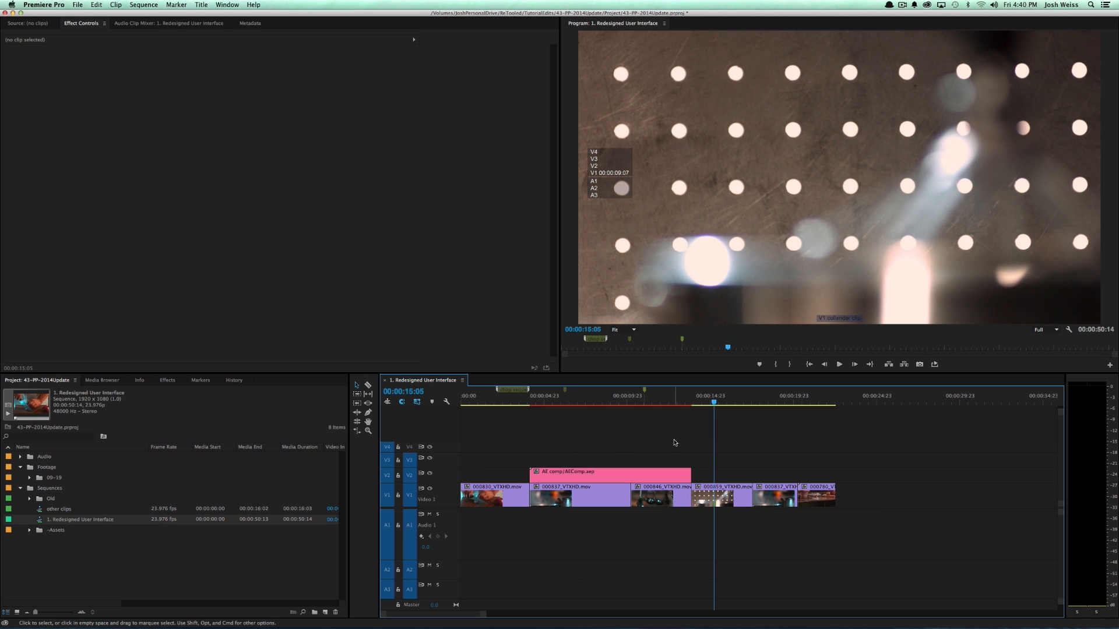
Find the first marker containing "clip" in the timeline
{"action": "key", "text": "super+f"}
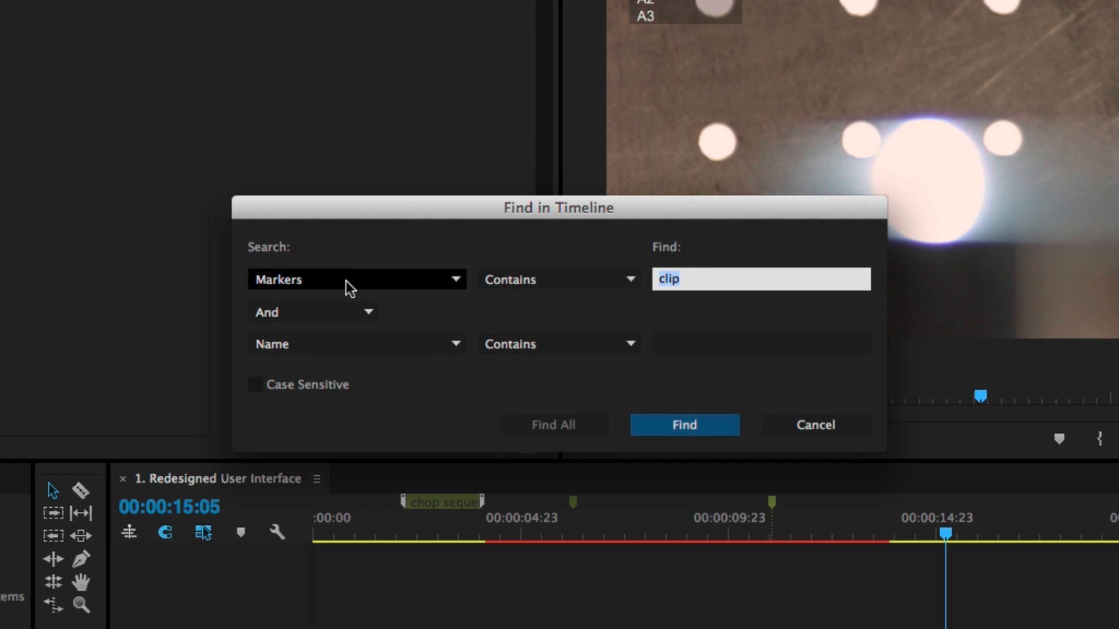
{"action": "left_click", "coordinate": [348, 309]}
{"action": "left_click", "coordinate": [411, 303]}
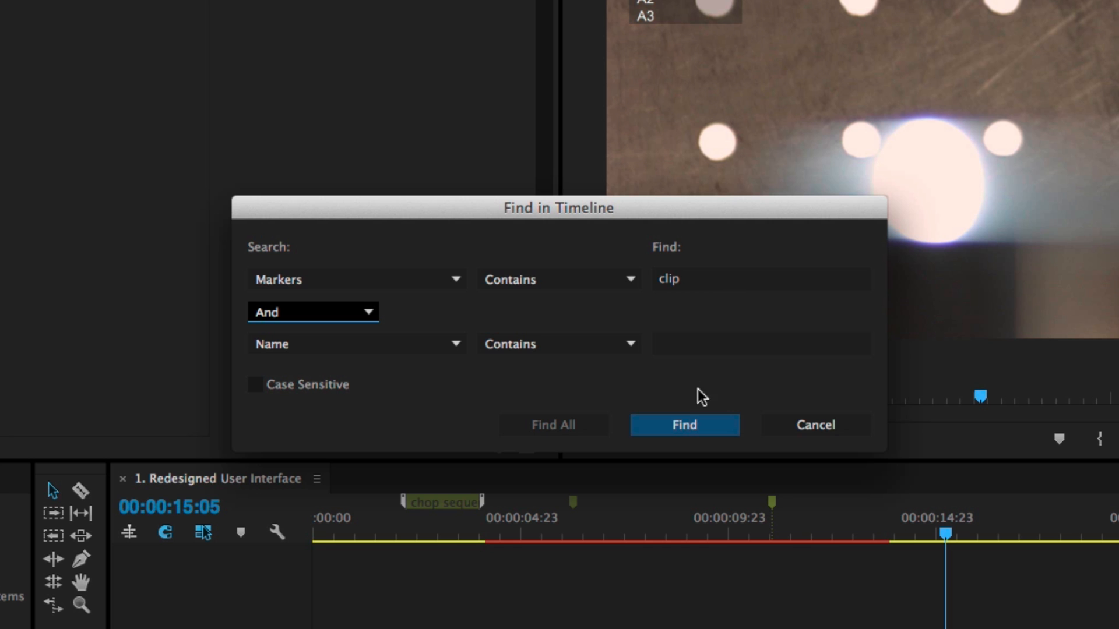
{"action": "left_click", "coordinate": [697, 425]}
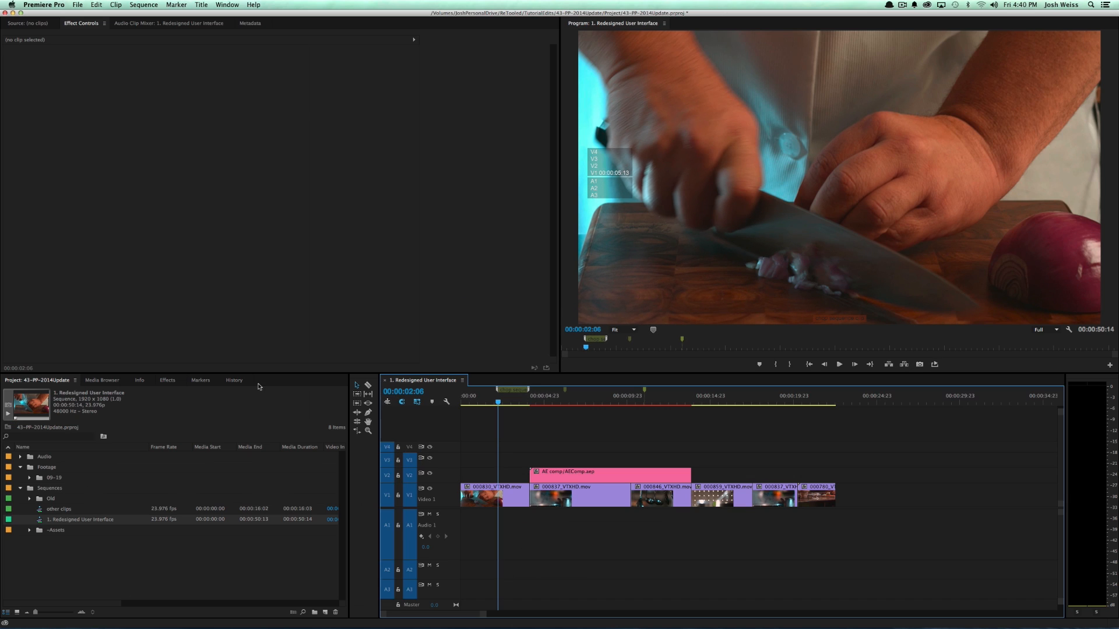
Check the name of the first marker in the sequence's marker list and return to the timeline
{"action": "left_click", "coordinate": [200, 380]}
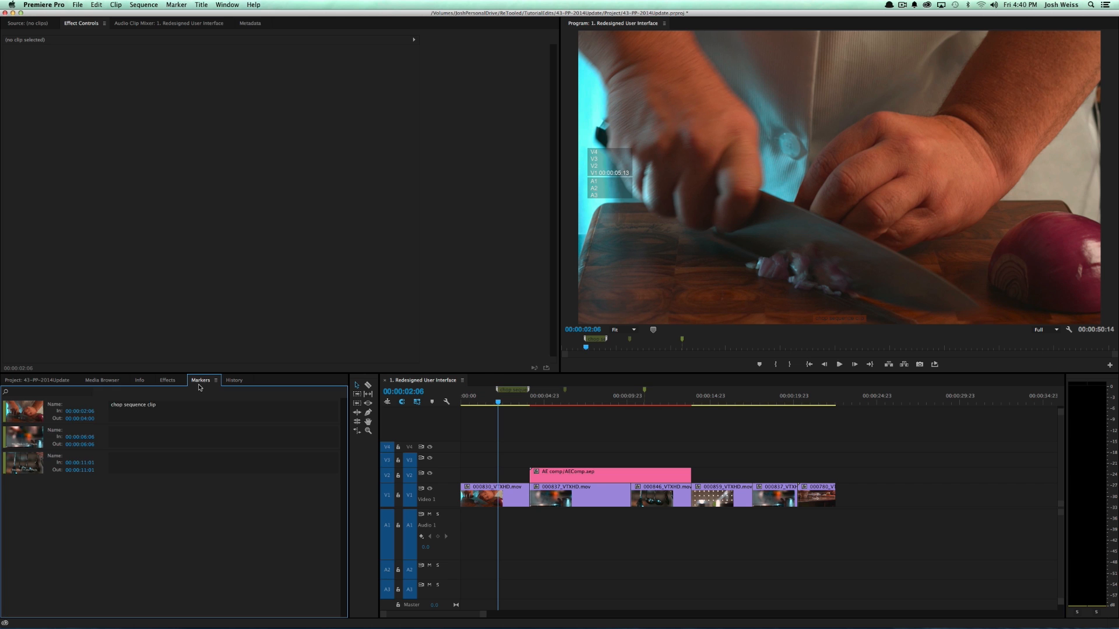
{"action": "left_click", "coordinate": [141, 409]}
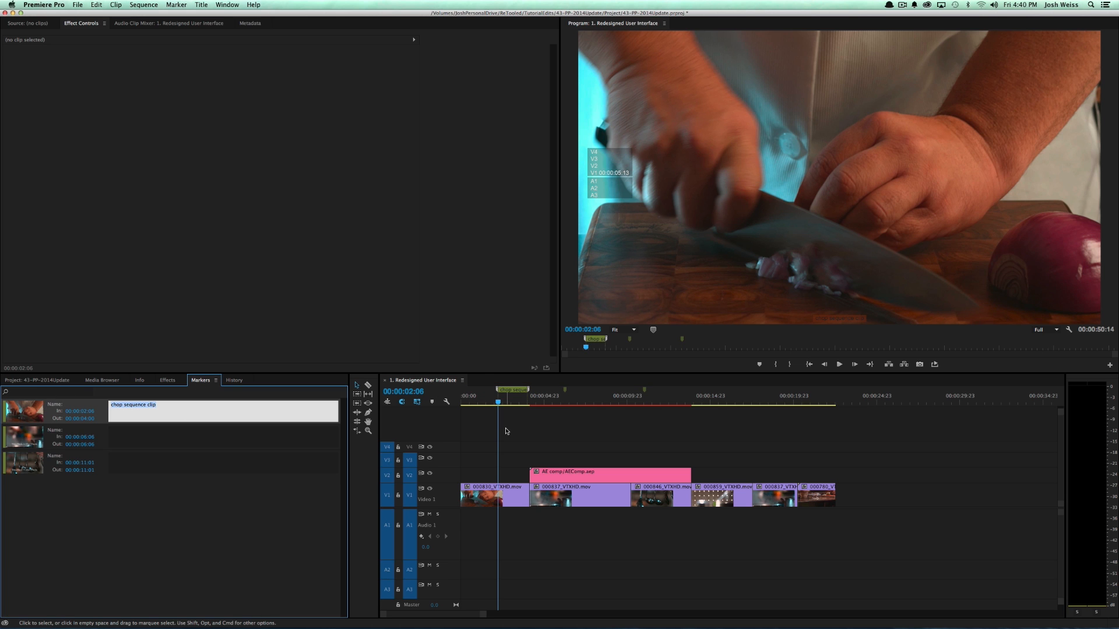
{"action": "left_click", "coordinate": [665, 451]}
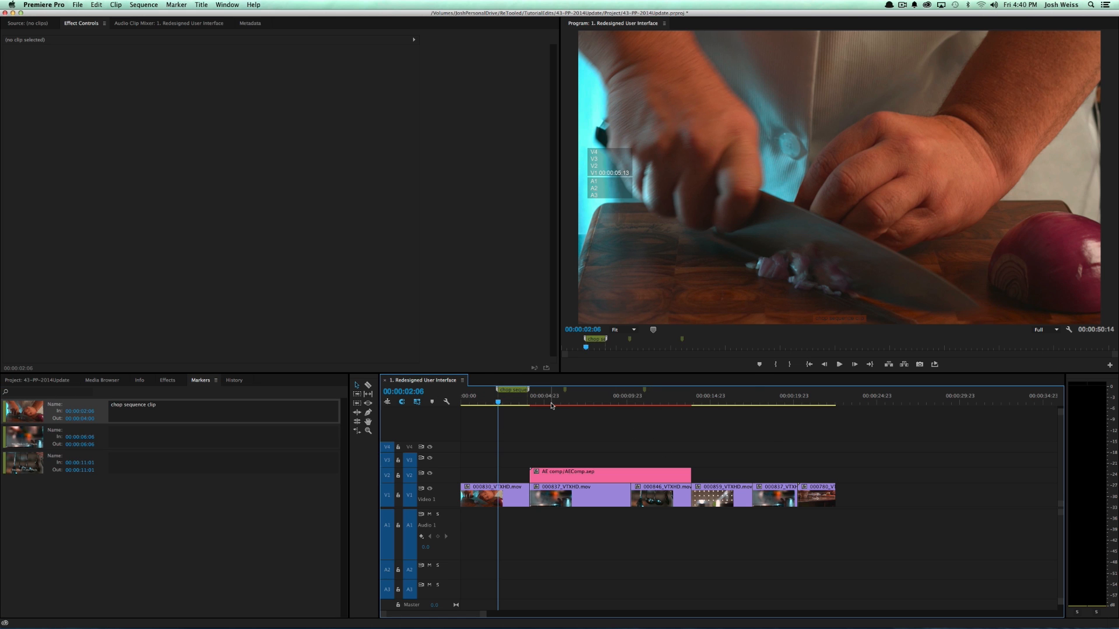
Search the keyboard shortcuts for "find" and check the shortcut assigned to Find Next
{"action": "key", "text": "alt+super+k"}
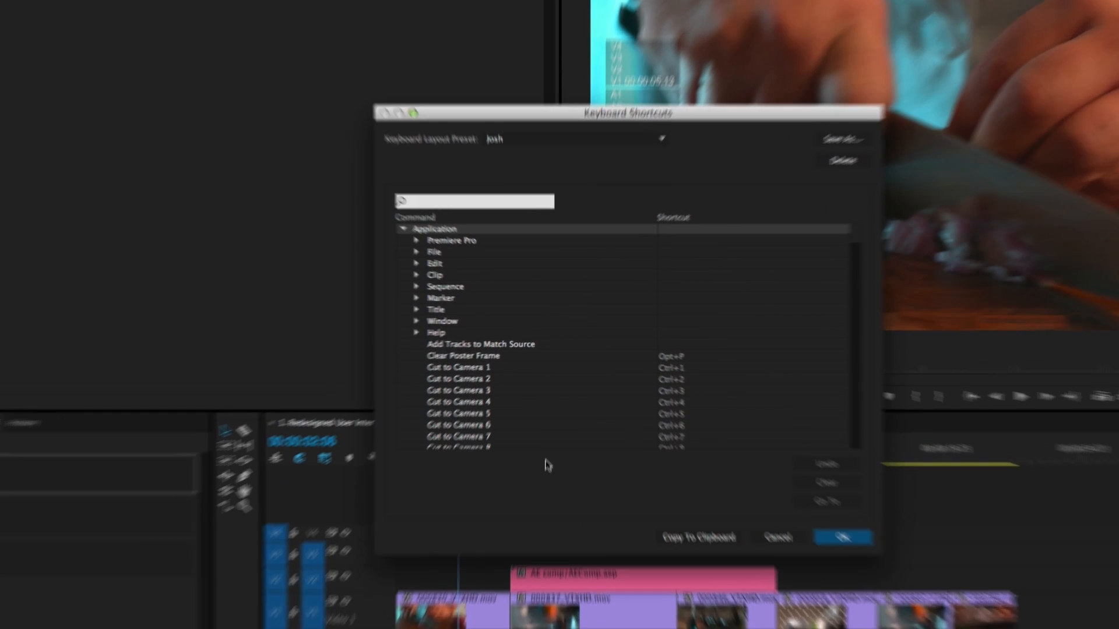
{"action": "type", "text": "find"}
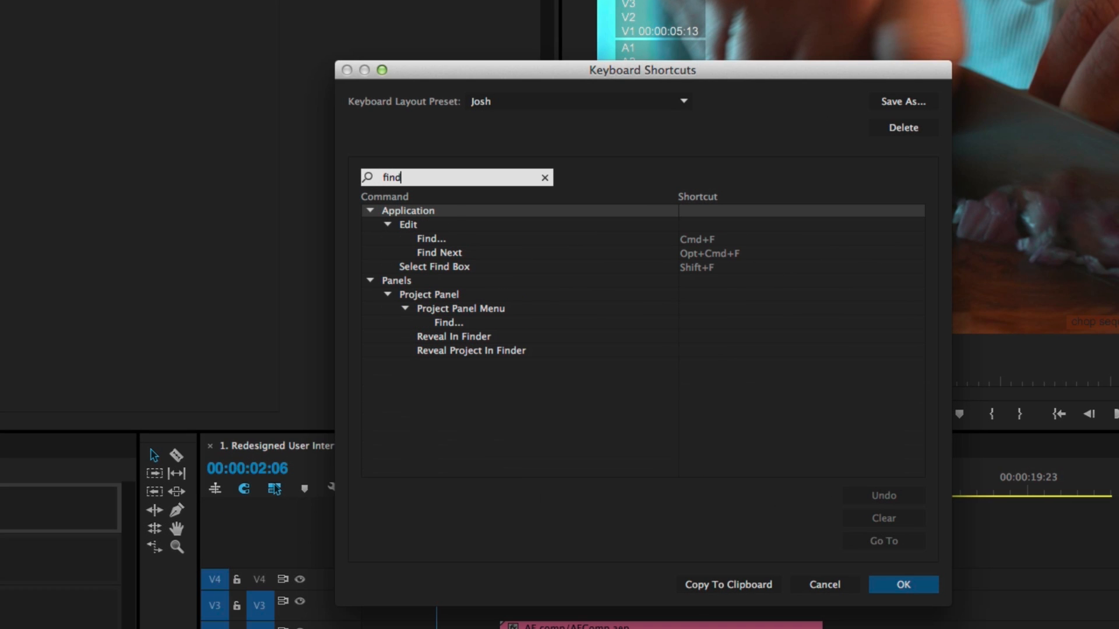
{"action": "left_click", "coordinate": [695, 252]}
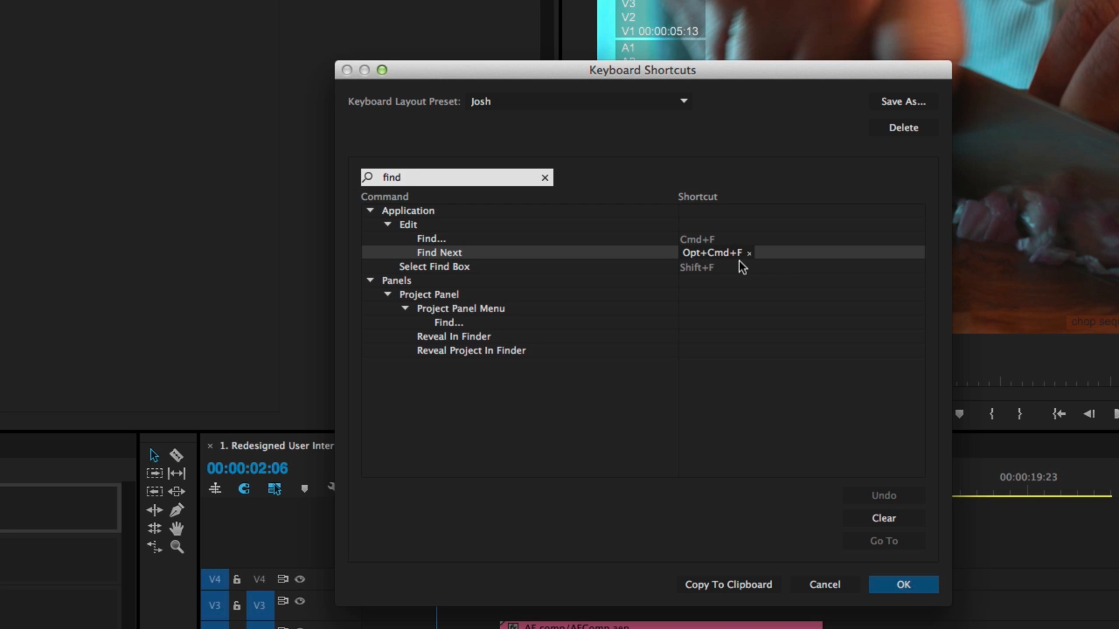
{"action": "left_click", "coordinate": [912, 585]}
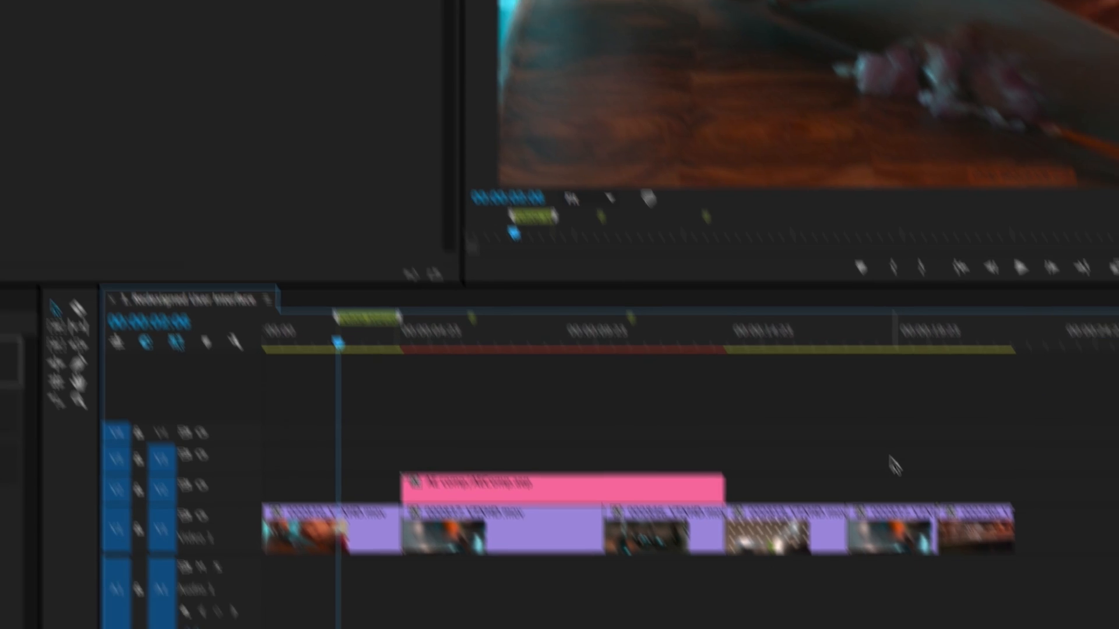
Go to the next timeline match for the "clip" marker search and save the project
{"action": "key", "text": "alt+super+f"}
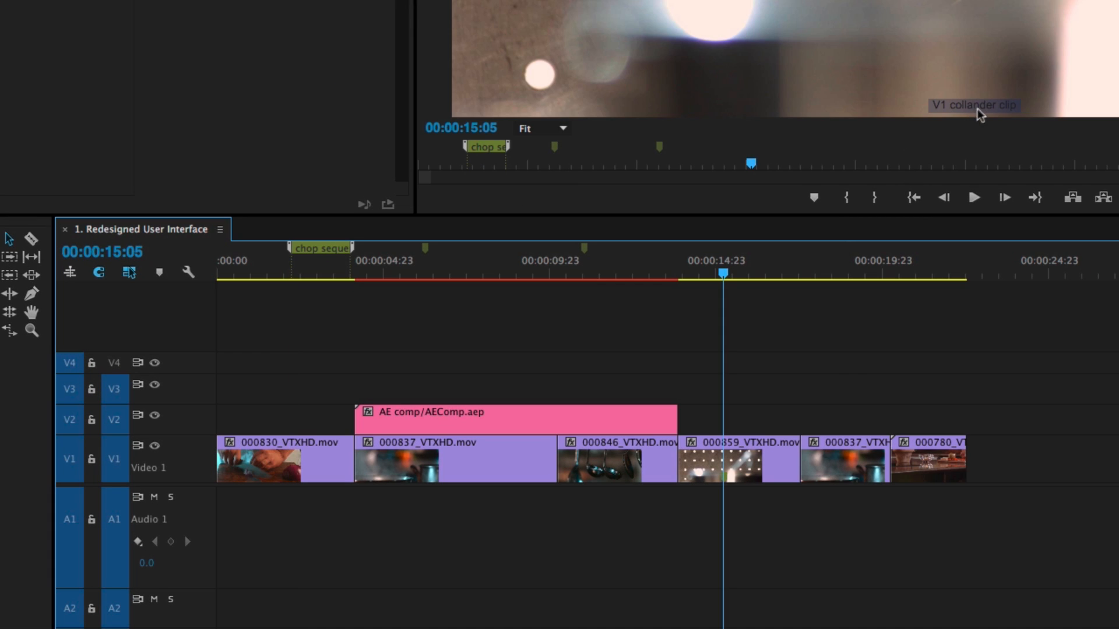
{"action": "key", "text": "super+s"}
Review the search criteria available in Find in Timeline and close it without searching
{"action": "key", "text": "super+f"}
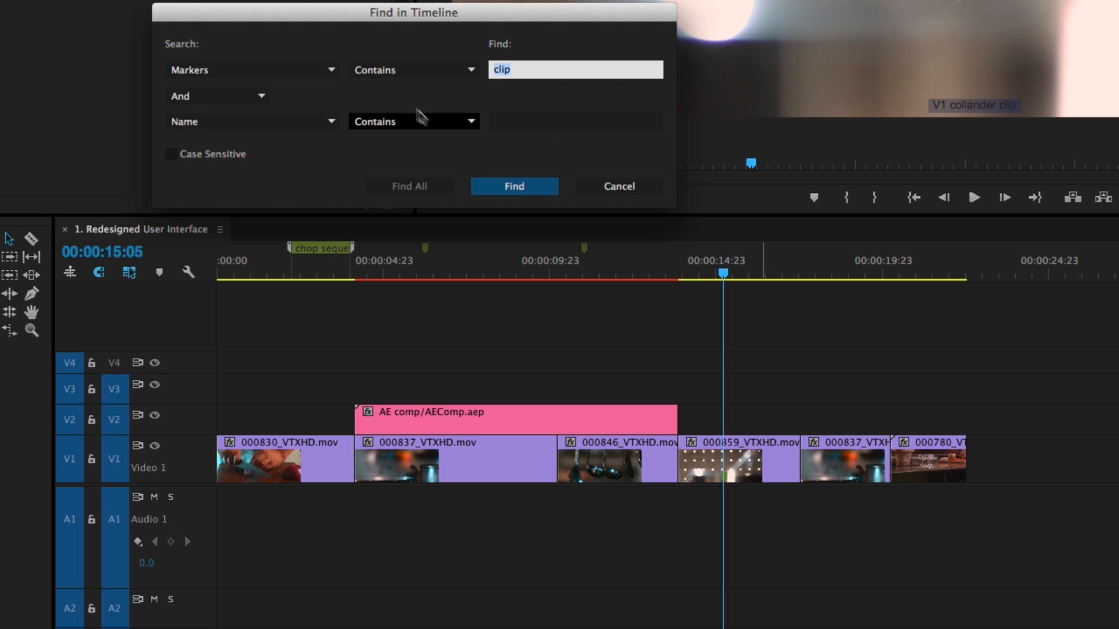
{"action": "left_click", "coordinate": [288, 70]}
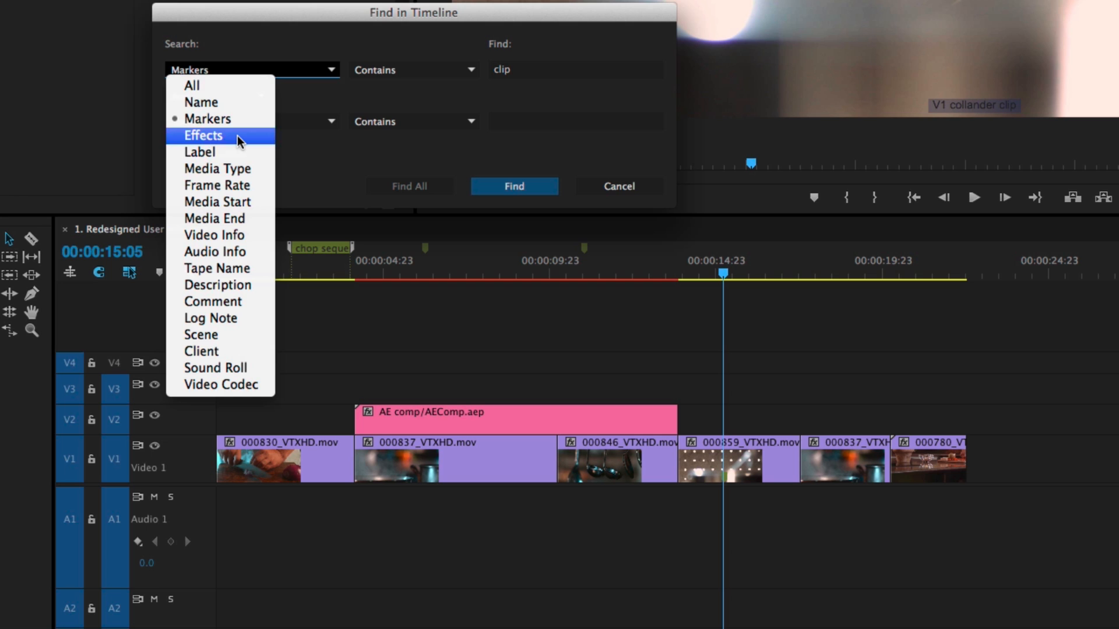
{"action": "left_click", "coordinate": [352, 144]}
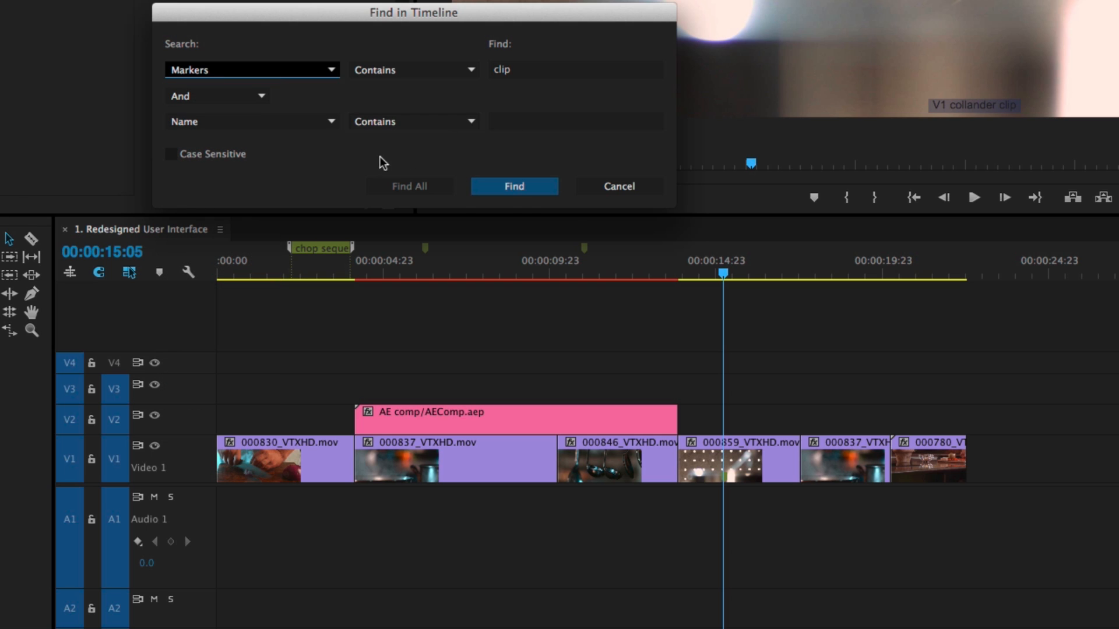
{"action": "left_click", "coordinate": [610, 187]}
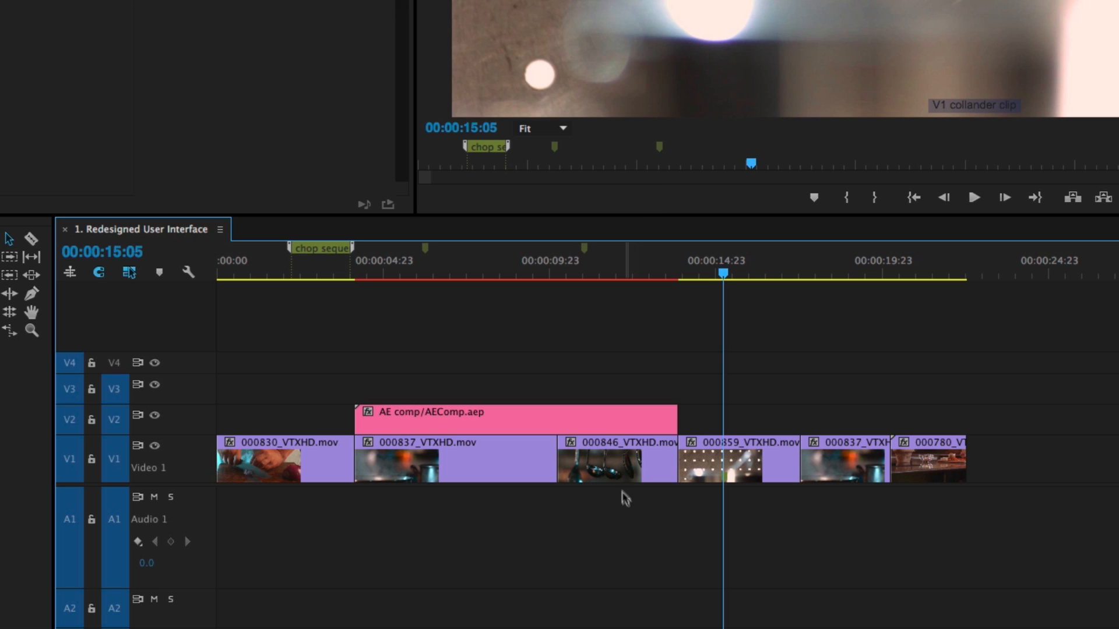
Duplicate clip 000846_VTXHD.mov to the end of track V1 and find all timeline clips whose name contains 846
{"action": "left_click_drag", "start_coordinate": [632, 466], "coordinate": [1033, 458]}
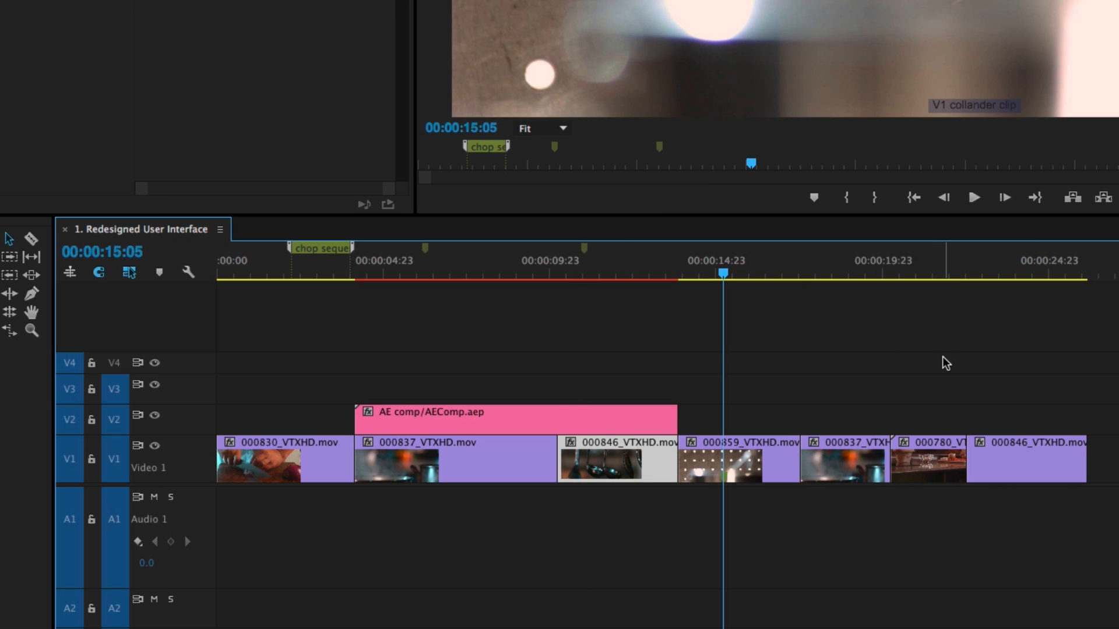
{"action": "key", "text": "super+f"}
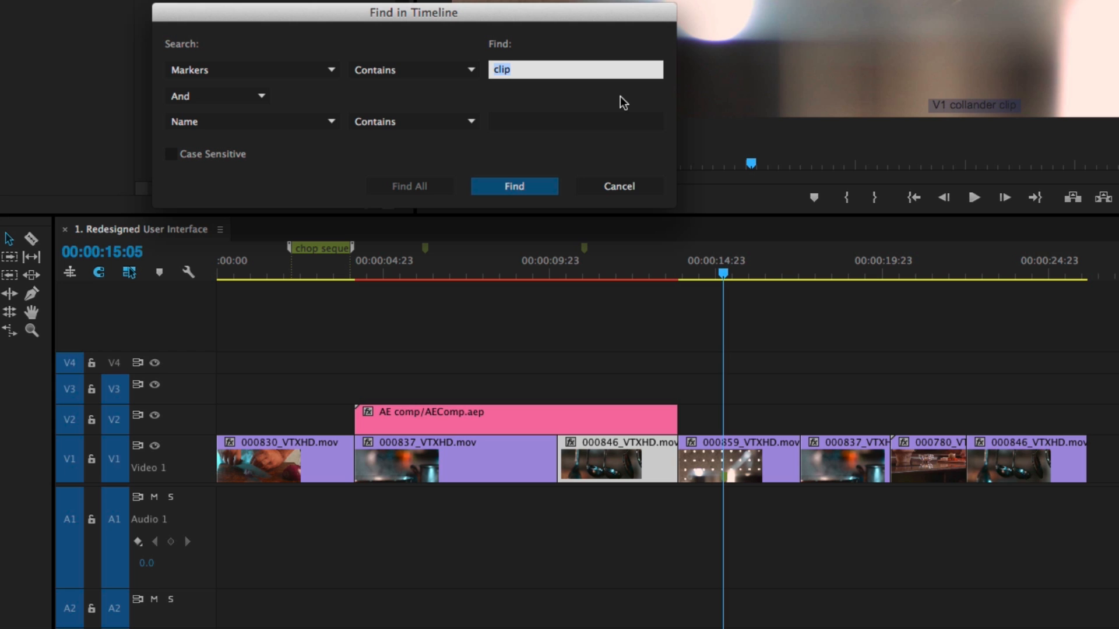
{"action": "type", "text": "846"}
{"action": "left_click", "coordinate": [250, 70]}
{"action": "left_click", "coordinate": [230, 99]}
{"action": "left_click", "coordinate": [419, 194]}
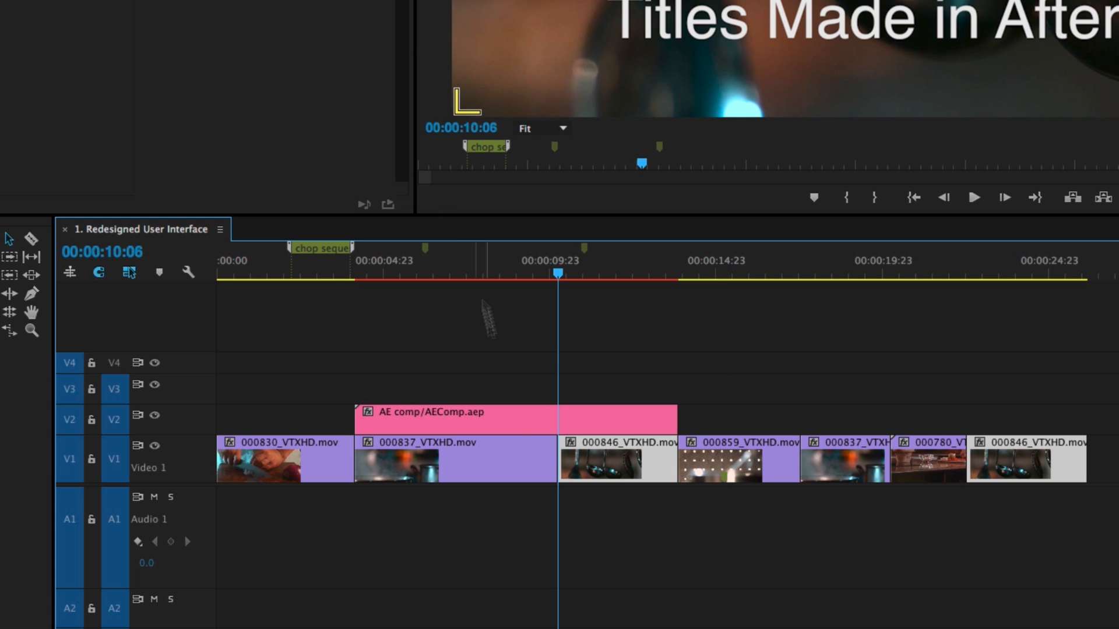
Try moving both 000846_VTXHD.mov clips up to track V3, undo the move and deselect the clips
{"action": "left_click_drag", "start_coordinate": [603, 465], "coordinate": [608, 390]}
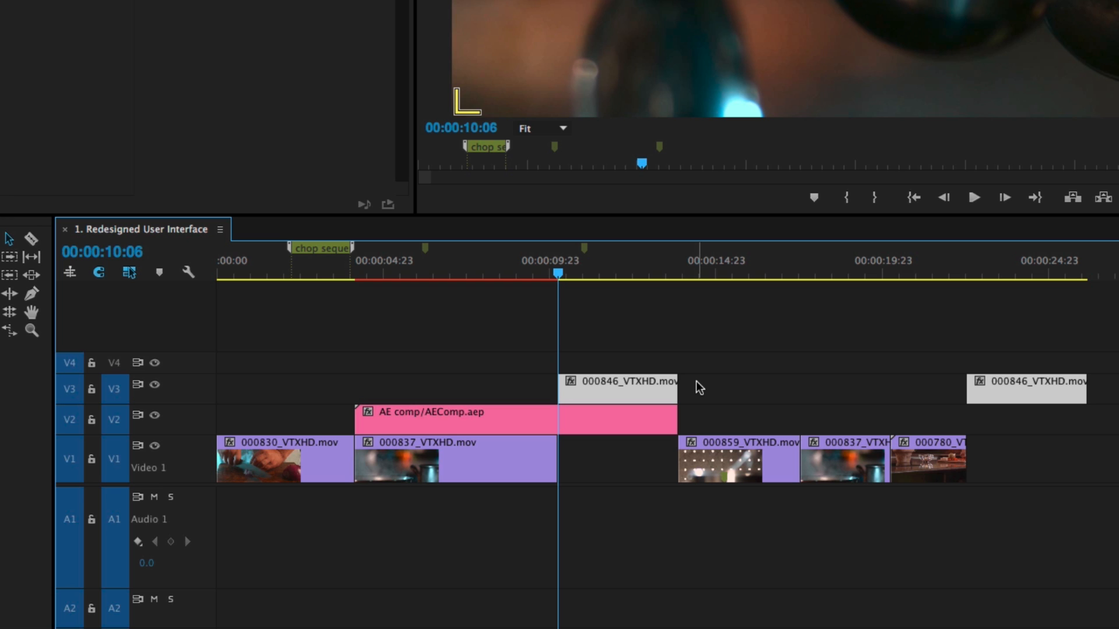
{"action": "key", "text": "ctrl+z"}
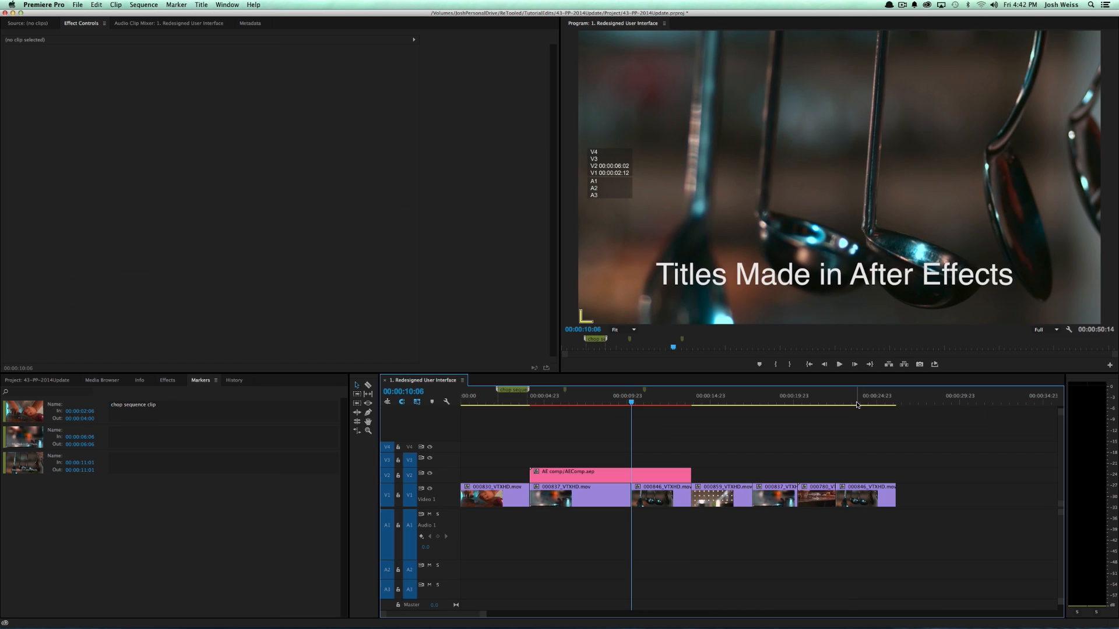
{"action": "left_click", "coordinate": [954, 326]}
Place the playhead at the start of clip 000780_VTXHD.mov on V1 and select the clip
{"action": "left_click", "coordinate": [822, 403]}
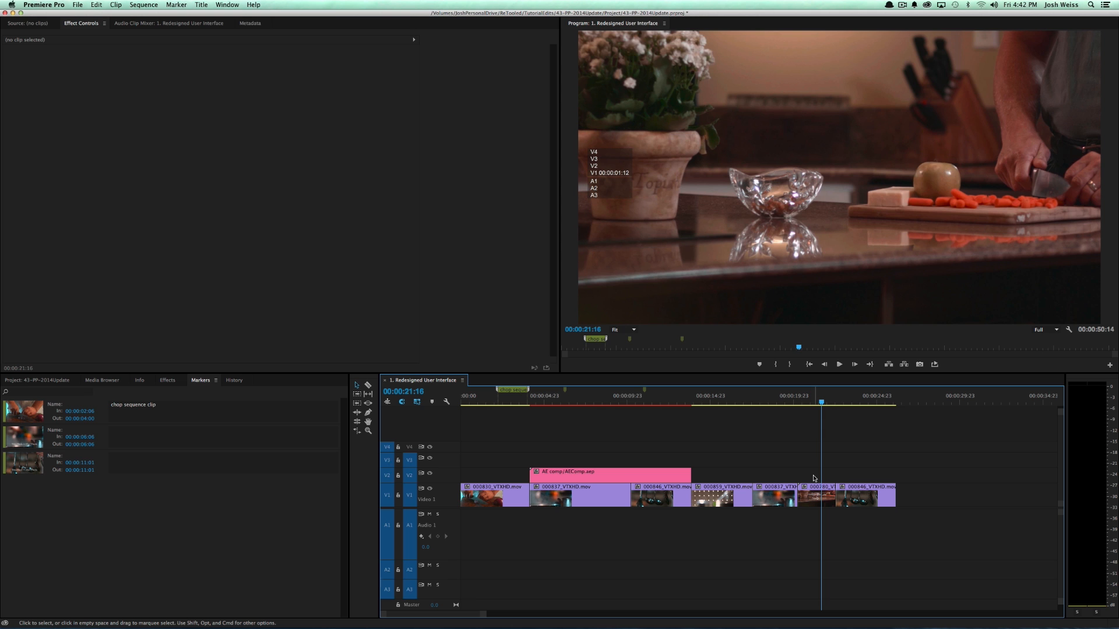
{"action": "key", "text": "Up"}
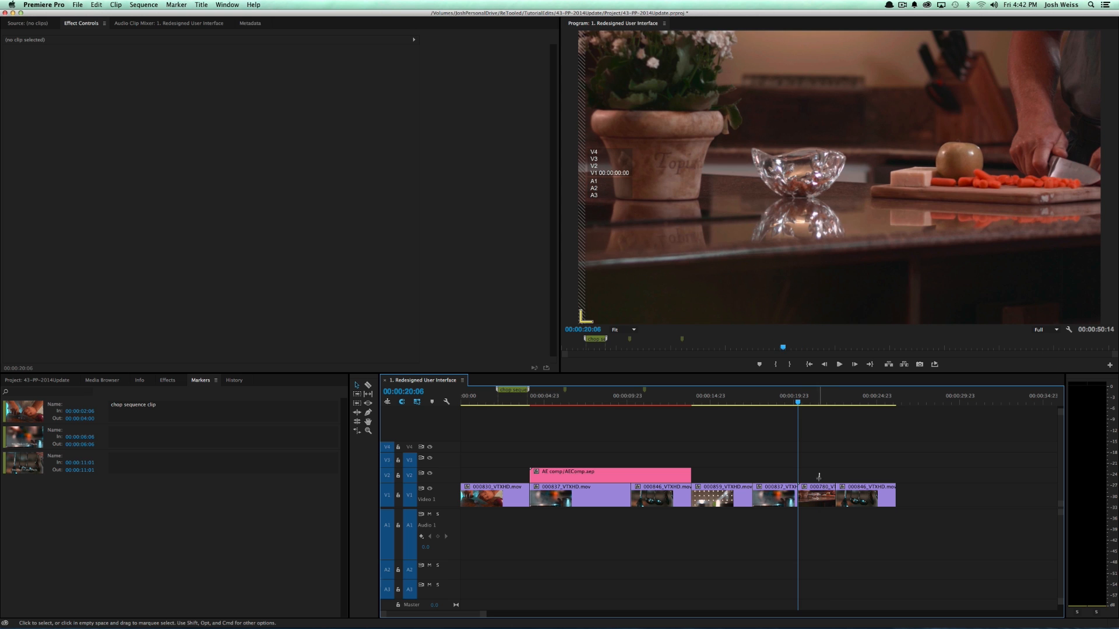
{"action": "left_click", "coordinate": [818, 494]}
Magnify the Program Monitor to 100% and pan across to the cutting board side of the frame
{"action": "left_click", "coordinate": [977, 261]}
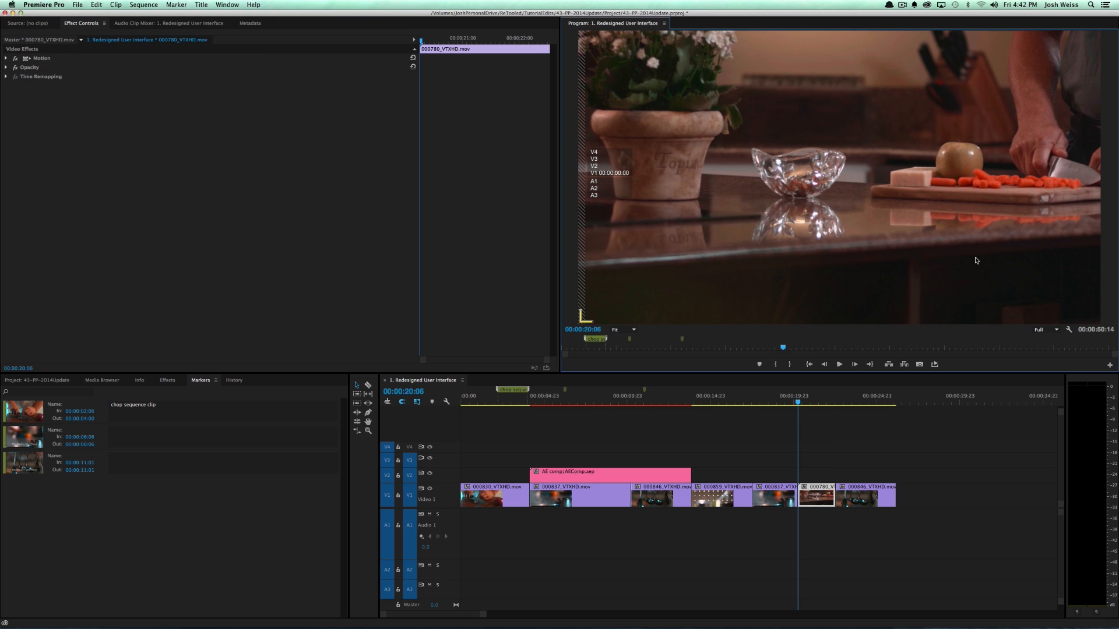
{"action": "key", "text": "equal"}
{"action": "key", "text": "equal"}
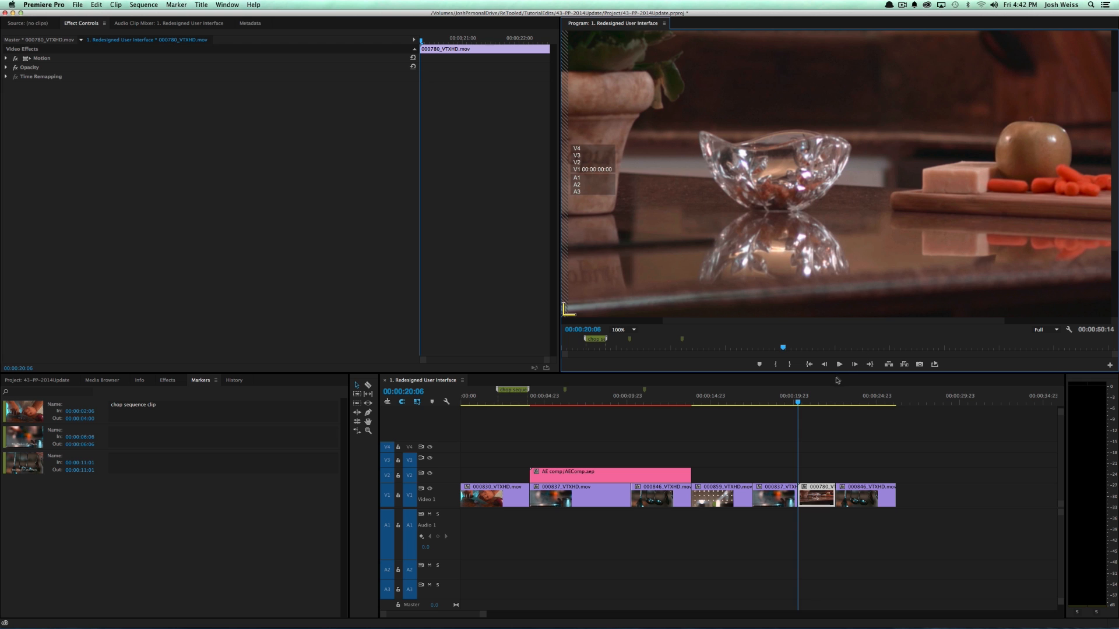
{"action": "left_click_drag", "start_coordinate": [870, 325], "coordinate": [1007, 320]}
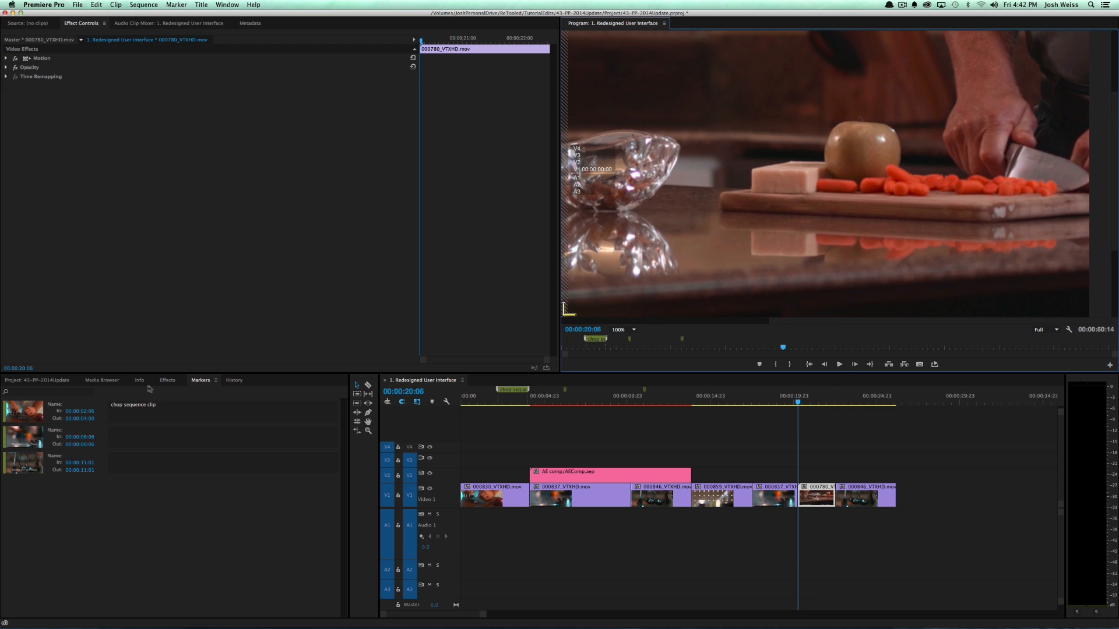
Find the Fast Color Corrector effect and apply it to clip 000780_VTXHD.mov on V1
{"action": "left_click", "coordinate": [167, 382]}
{"action": "left_click", "coordinate": [53, 393]}
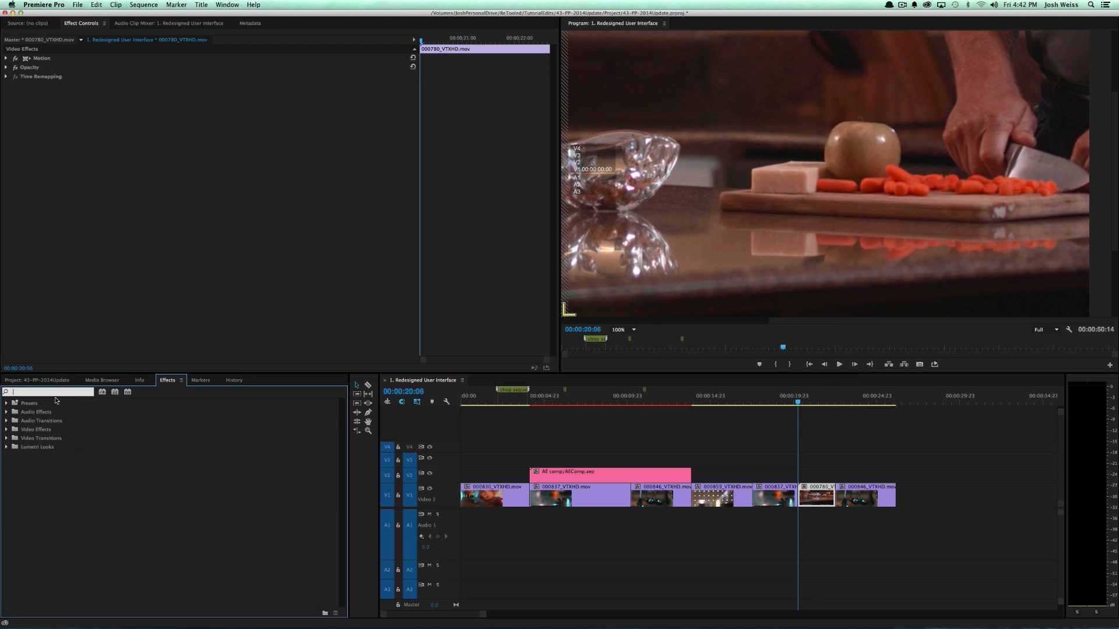
{"action": "type", "text": "fas"}
{"action": "left_click_drag", "start_coordinate": [64, 463], "coordinate": [831, 499]}
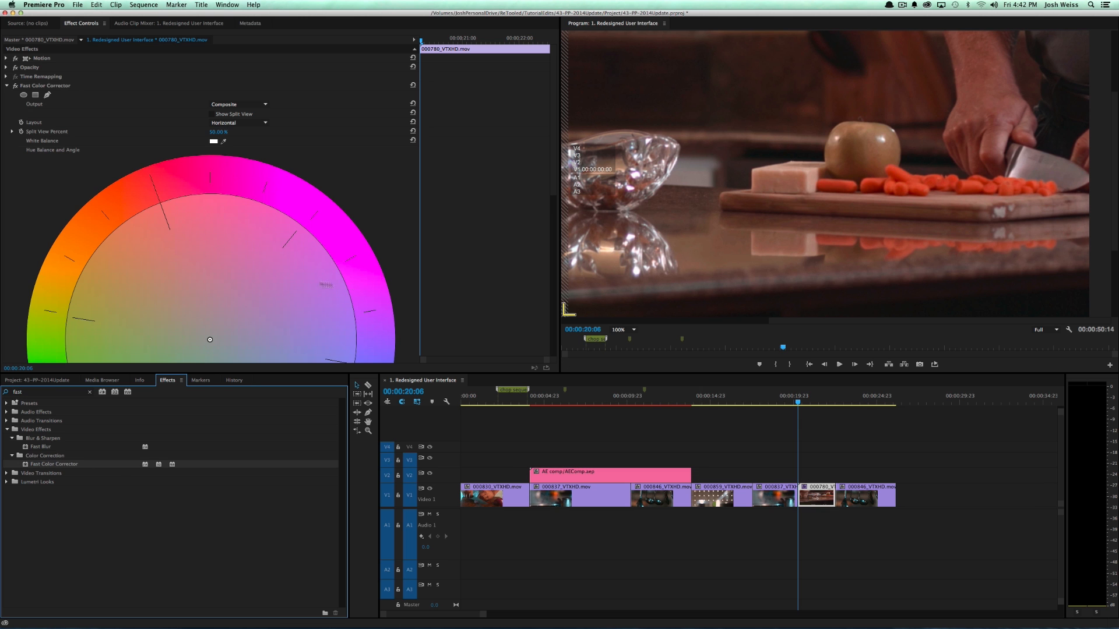
Push the Fast Color Corrector's hue balance to the wheel's magenta-violet edge and increase the balance gain for a strong purple tint
{"action": "scroll", "coordinate": [270, 282], "scroll_direction": "down", "scroll_amount": 10}
{"action": "scroll", "coordinate": [245, 159], "scroll_direction": "up", "scroll_amount": 8}
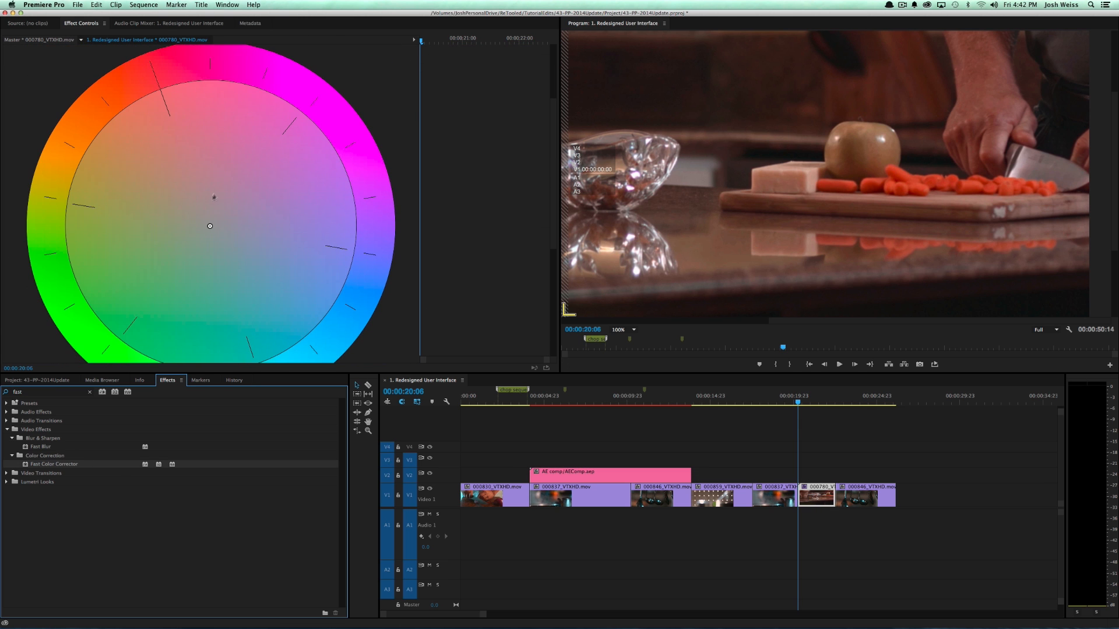
{"action": "left_click_drag", "start_coordinate": [210, 227], "coordinate": [402, 167]}
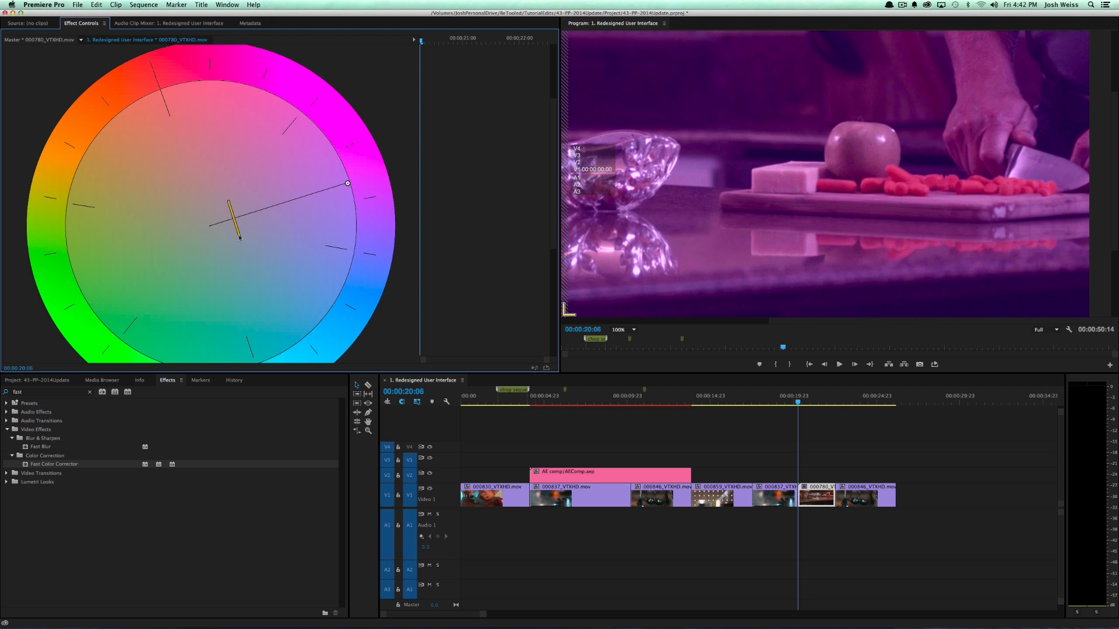
{"action": "left_click_drag", "start_coordinate": [238, 233], "coordinate": [265, 227]}
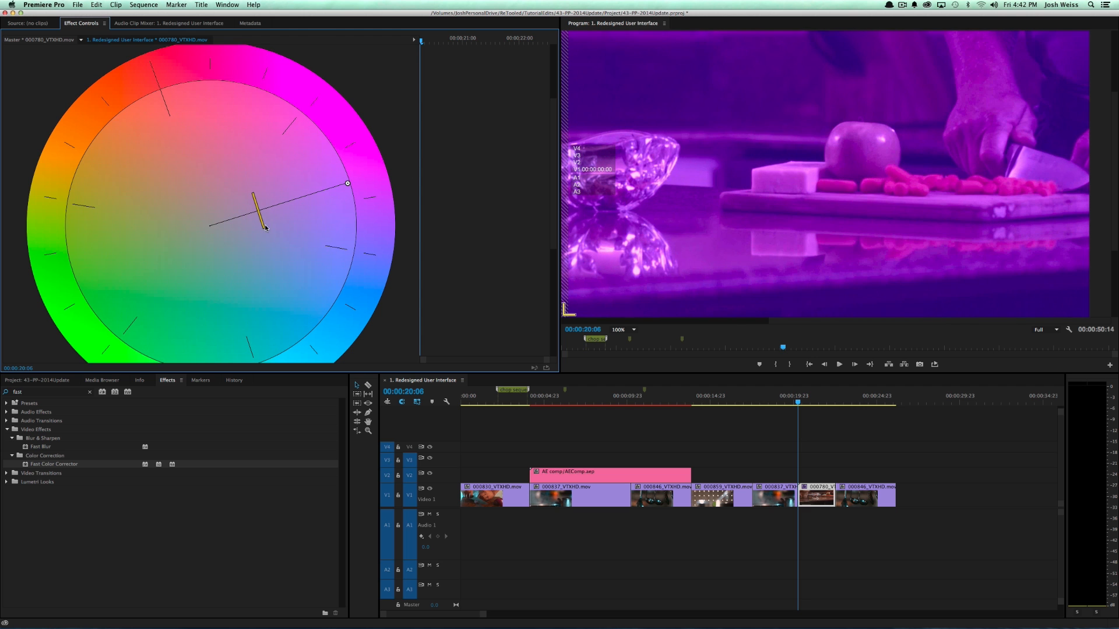
{"action": "scroll", "coordinate": [144, 201], "scroll_direction": "up", "scroll_amount": 5}
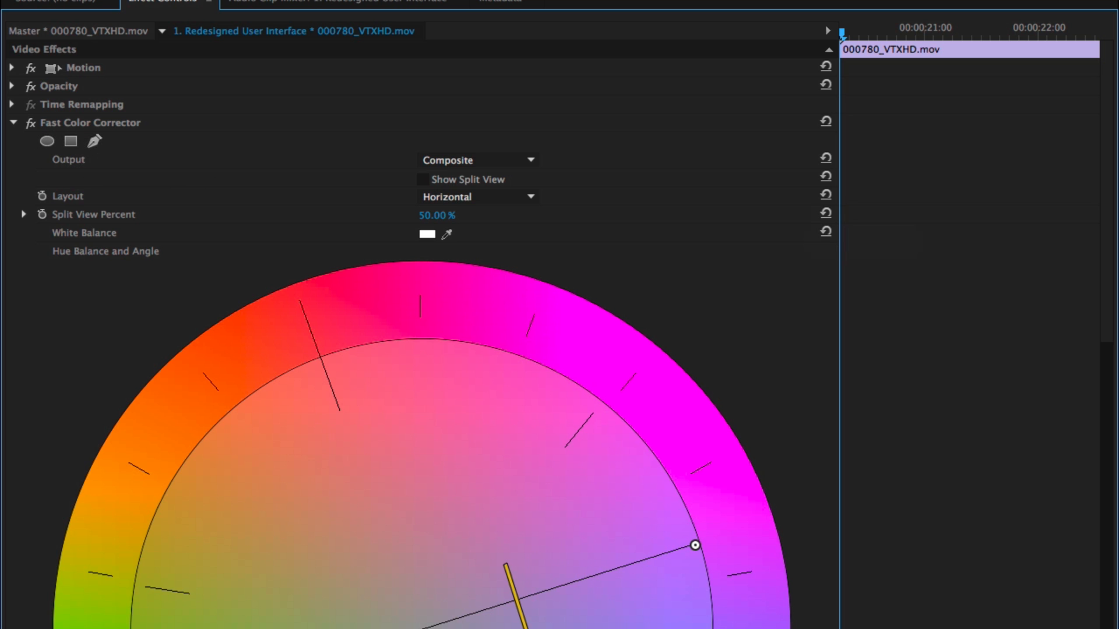
Start a pen mask on the Fast Color Corrector and trace the apple's edge from its upper right down around the carrots
{"action": "left_click", "coordinate": [849, 402]}
{"action": "key", "text": "super+="}
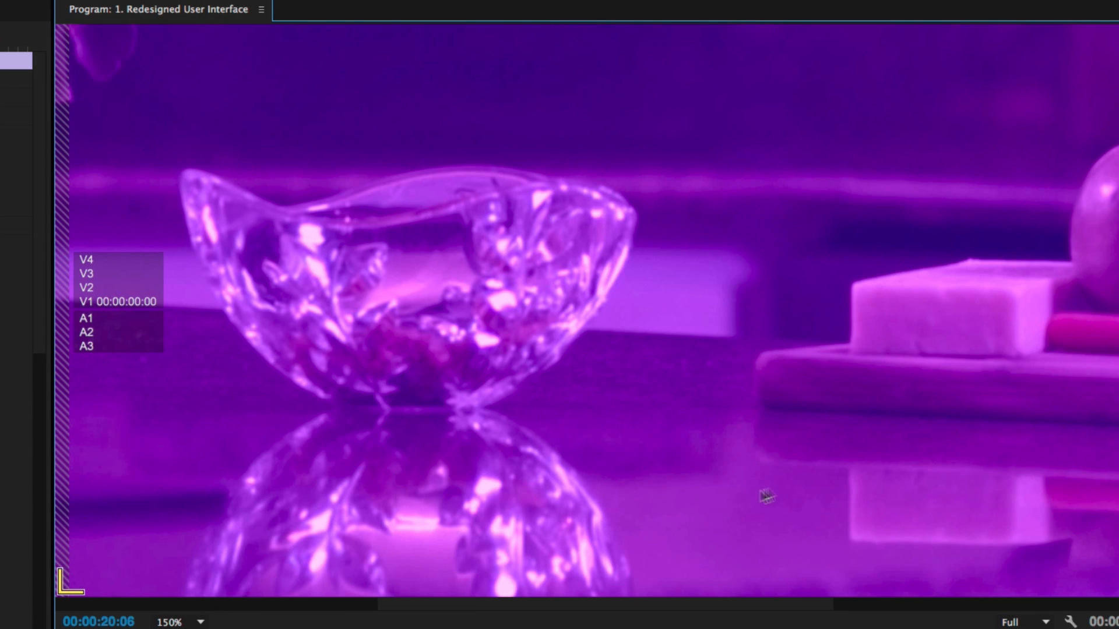
{"action": "key", "text": "super+="}
{"action": "left_click_drag", "start_coordinate": [674, 619], "coordinate": [879, 607]}
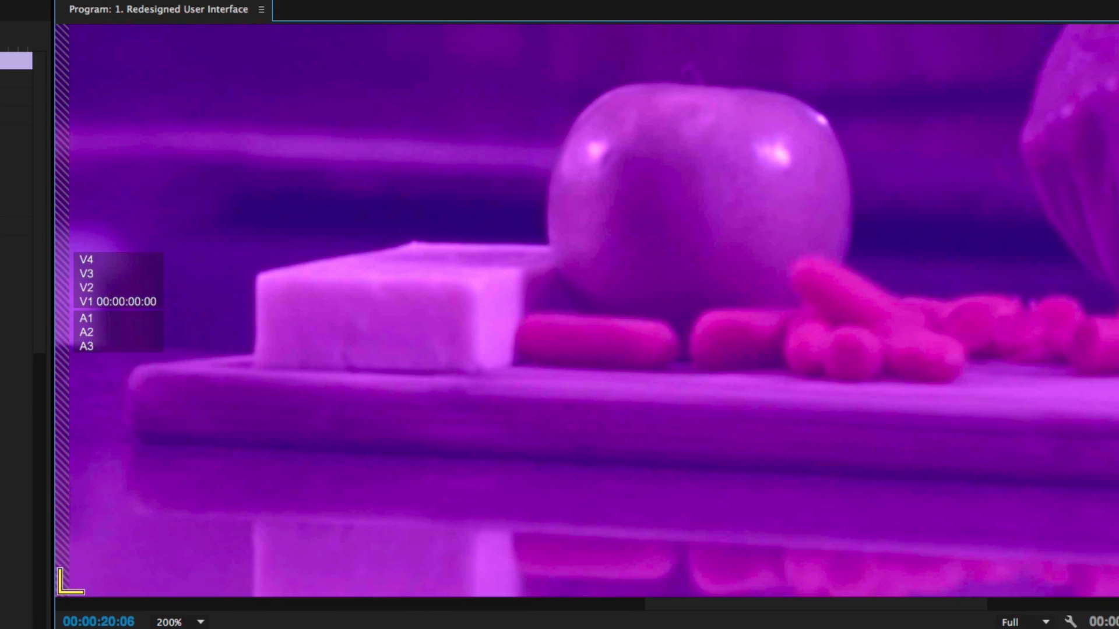
{"action": "left_click", "coordinate": [0, 220]}
{"action": "left_click_drag", "start_coordinate": [826, 120], "coordinate": [838, 139]}
{"action": "left_click_drag", "start_coordinate": [851, 204], "coordinate": [755, 312]}
{"action": "left_click", "coordinate": [804, 304]}
{"action": "left_click", "coordinate": [698, 315]}
{"action": "left_click", "coordinate": [690, 349]}
Continue the mask path through the gap between the carrots and along the apple's lower edge to its lower left
{"action": "key", "text": "="}
{"action": "left_click", "coordinate": [778, 419]}
{"action": "left_click", "coordinate": [750, 415]}
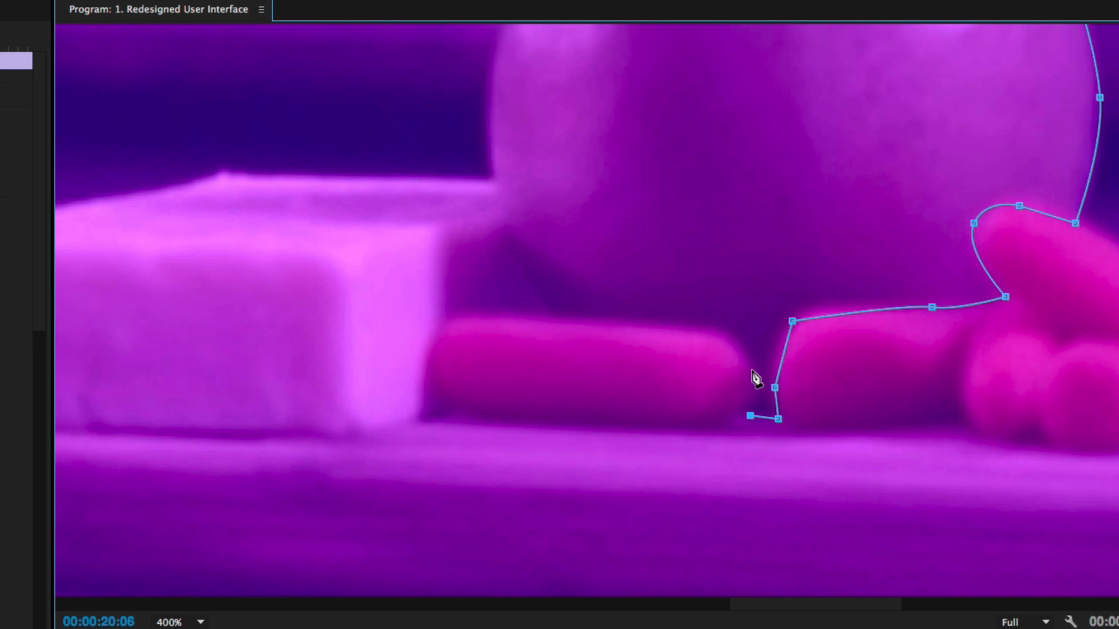
{"action": "left_click", "coordinate": [750, 370]}
{"action": "left_click", "coordinate": [729, 335]}
{"action": "left_click", "coordinate": [568, 318]}
{"action": "left_click_drag", "start_coordinate": [515, 258], "coordinate": [505, 228]}
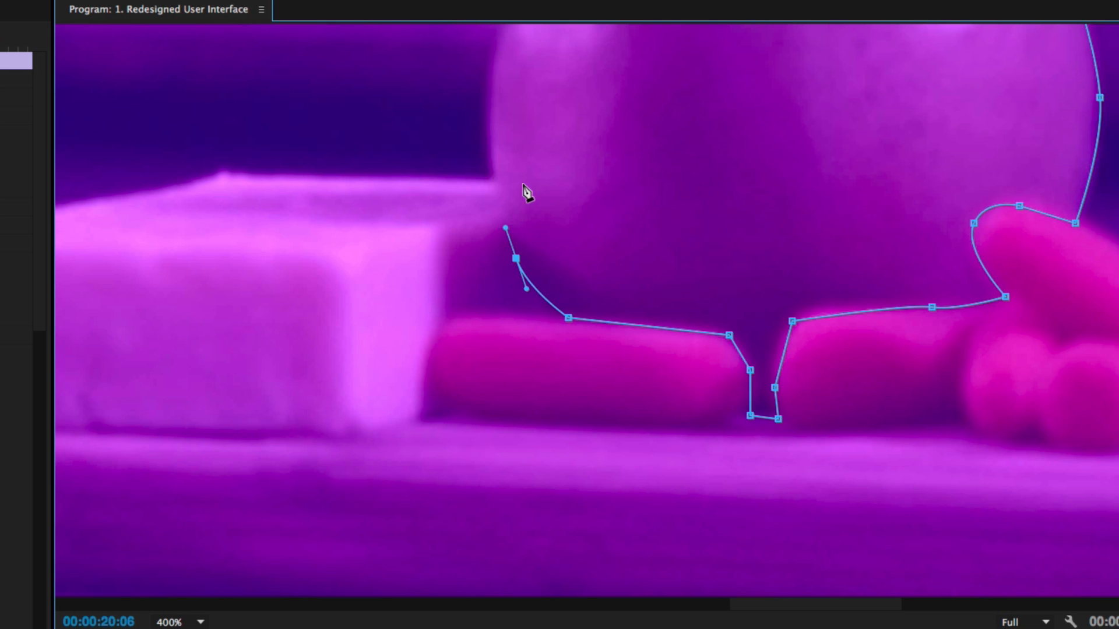
Trace the mask up the apple's left side and over its top, closing the path at the starting point
{"action": "key", "text": "-"}
{"action": "left_click_drag", "start_coordinate": [546, 180], "coordinate": [556, 152]}
{"action": "left_click", "coordinate": [597, 95]}
{"action": "left_click_drag", "start_coordinate": [675, 82], "coordinate": [698, 85]}
{"action": "left_click", "coordinate": [788, 95]}
{"action": "left_click", "coordinate": [826, 121]}
{"action": "key", "text": "-"}
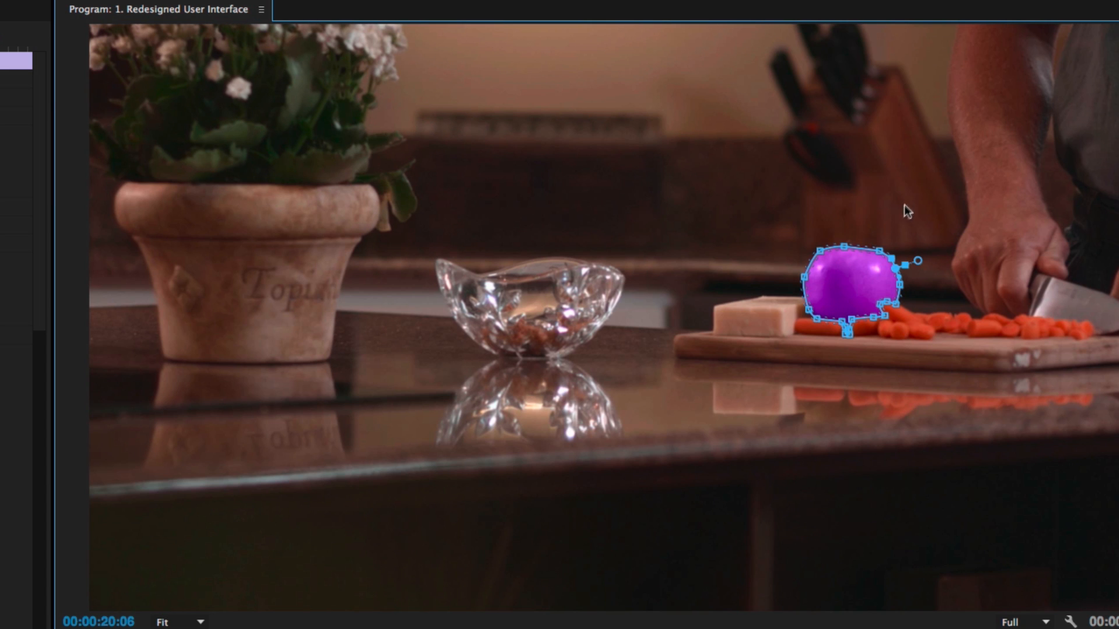
Smooth the mask's upper-right corner into a curve and reshape its upper-left point to follow the apple
{"action": "key", "text": "="}
{"action": "key", "text": "="}
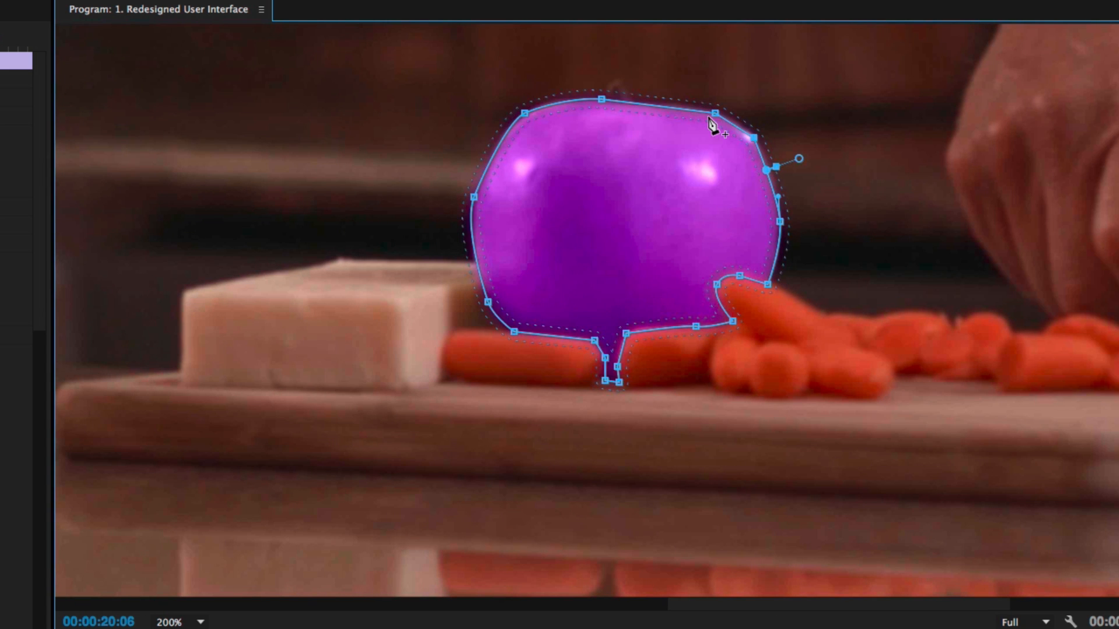
{"action": "left_click", "coordinate": [715, 112]}
{"action": "left_click_drag", "start_coordinate": [716, 114], "coordinate": [744, 123]}
{"action": "left_click_drag", "start_coordinate": [522, 114], "coordinate": [514, 119]}
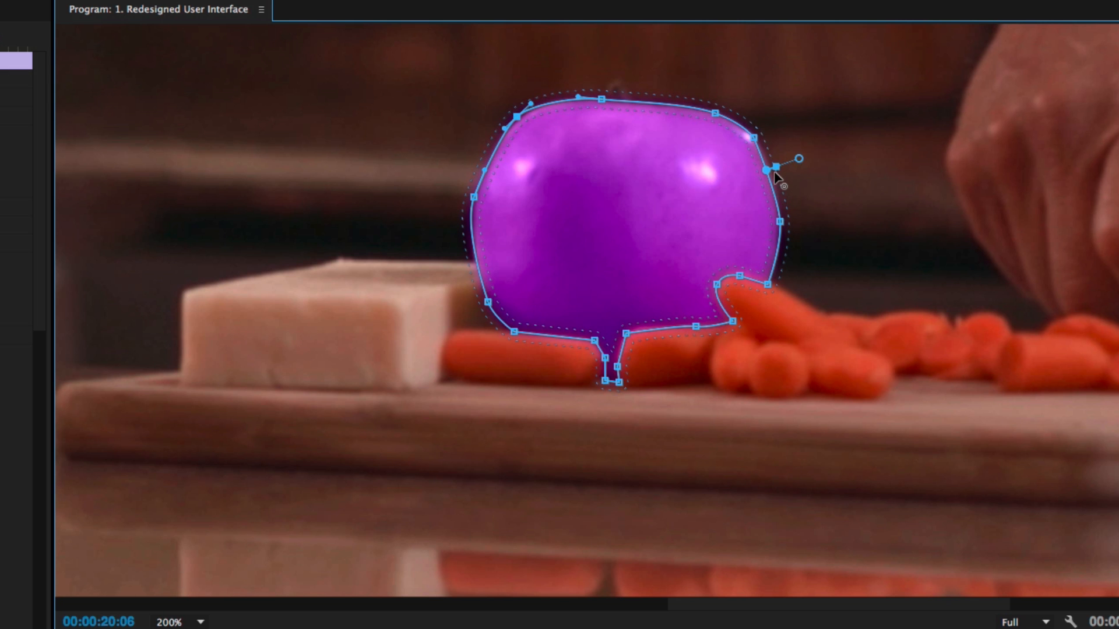
Widen the mask's feather around the apple, then reduce Mask Feather to 0
{"action": "left_click_drag", "start_coordinate": [799, 161], "coordinate": [861, 165]}
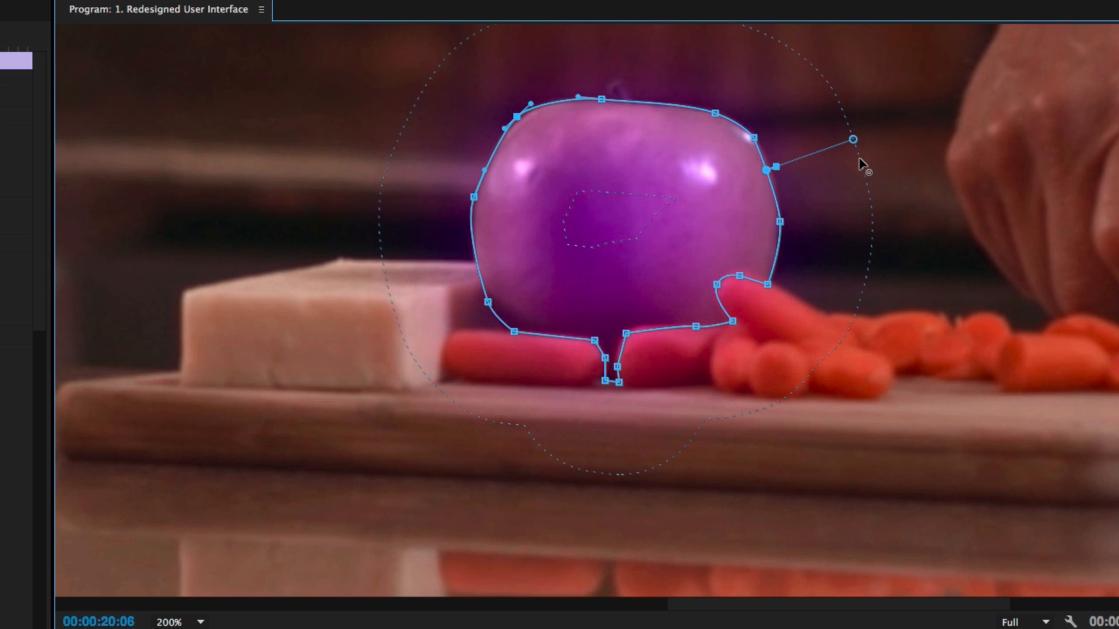
{"action": "left_click_drag", "start_coordinate": [859, 158], "coordinate": [825, 163]}
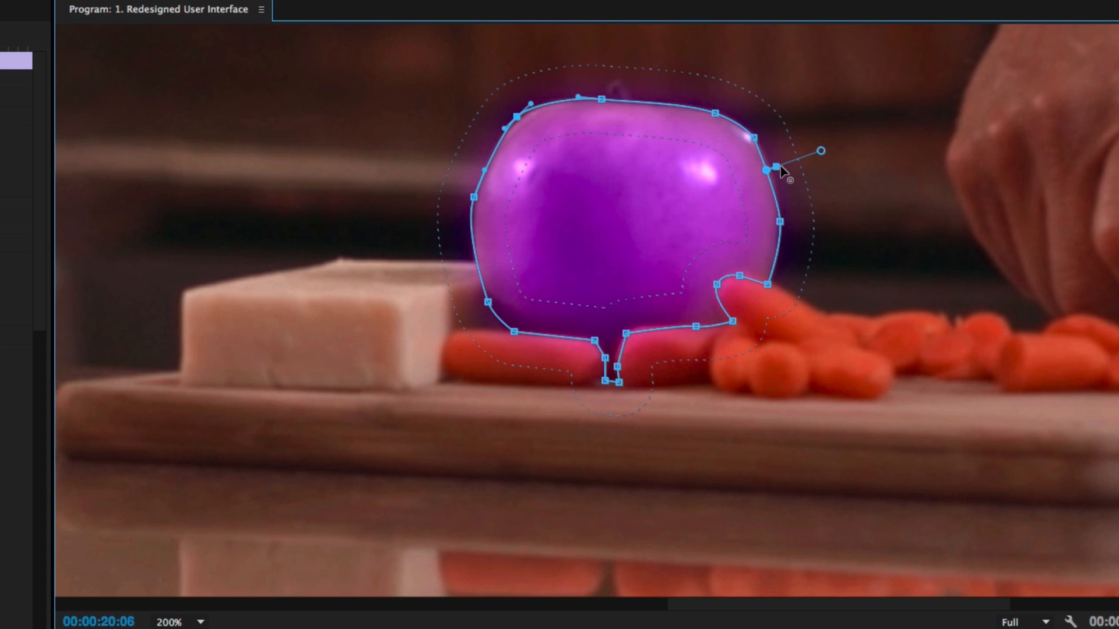
{"action": "mouse_move", "coordinate": [780, 166]}
{"action": "left_mouse_down"}
{"action": "mouse_move", "coordinate": [857, 169]}
{"action": "mouse_move", "coordinate": [821, 181]}
{"action": "mouse_move", "coordinate": [777, 169]}
{"action": "mouse_move", "coordinate": [807, 145]}
{"action": "mouse_move", "coordinate": [775, 157]}
{"action": "left_mouse_up"}
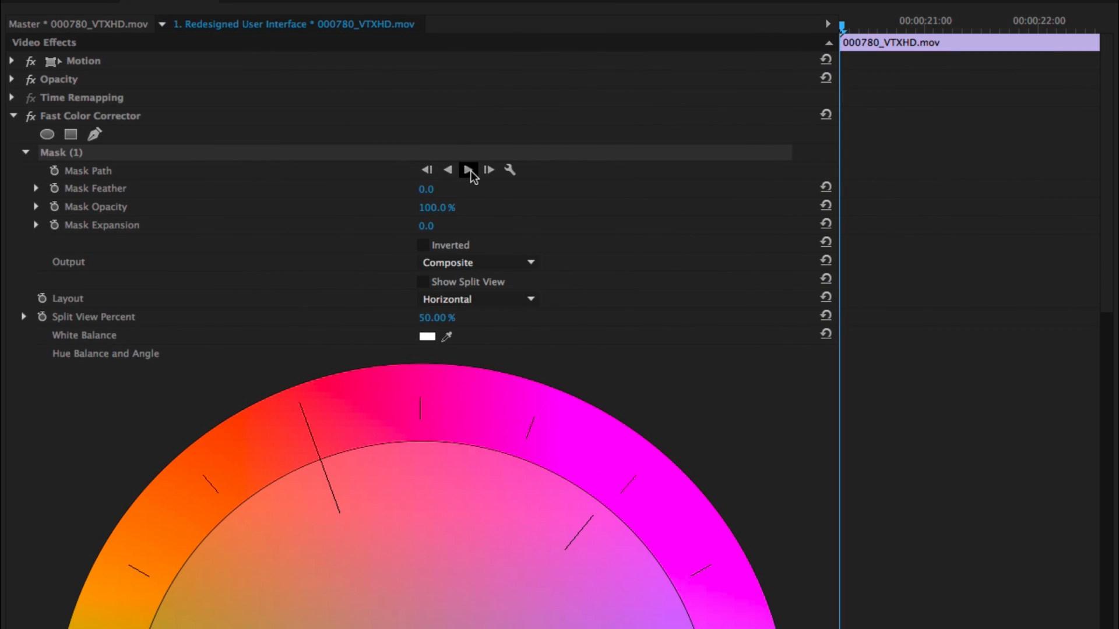
Track the apple mask forward through the clip and play back the tracked result
{"action": "left_click", "coordinate": [467, 170]}
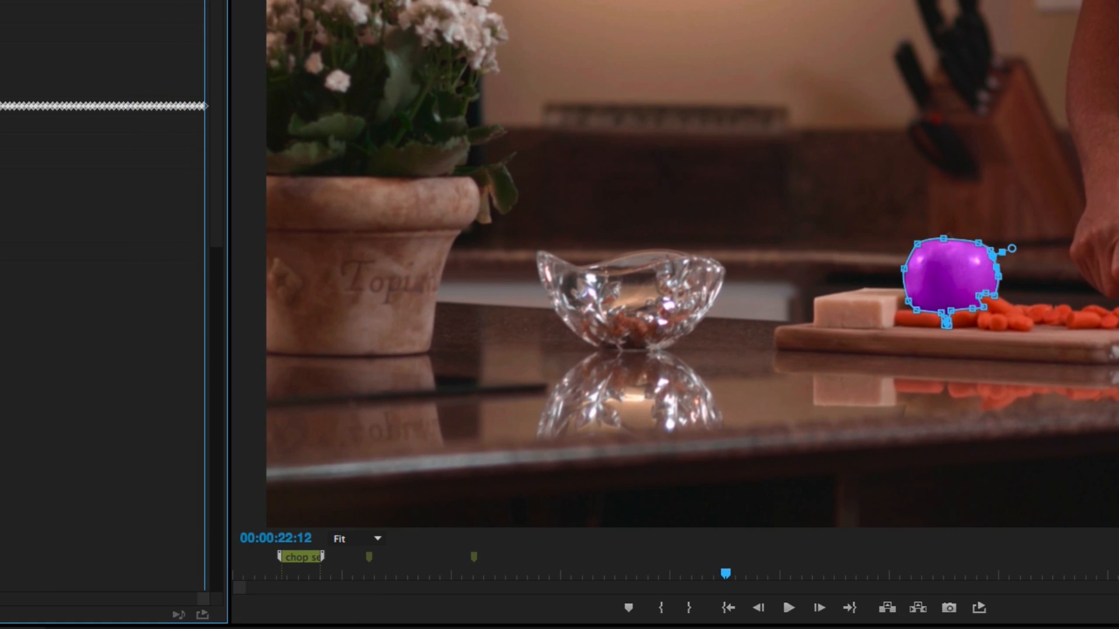
{"action": "key", "text": "Up"}
{"action": "key", "text": "space"}
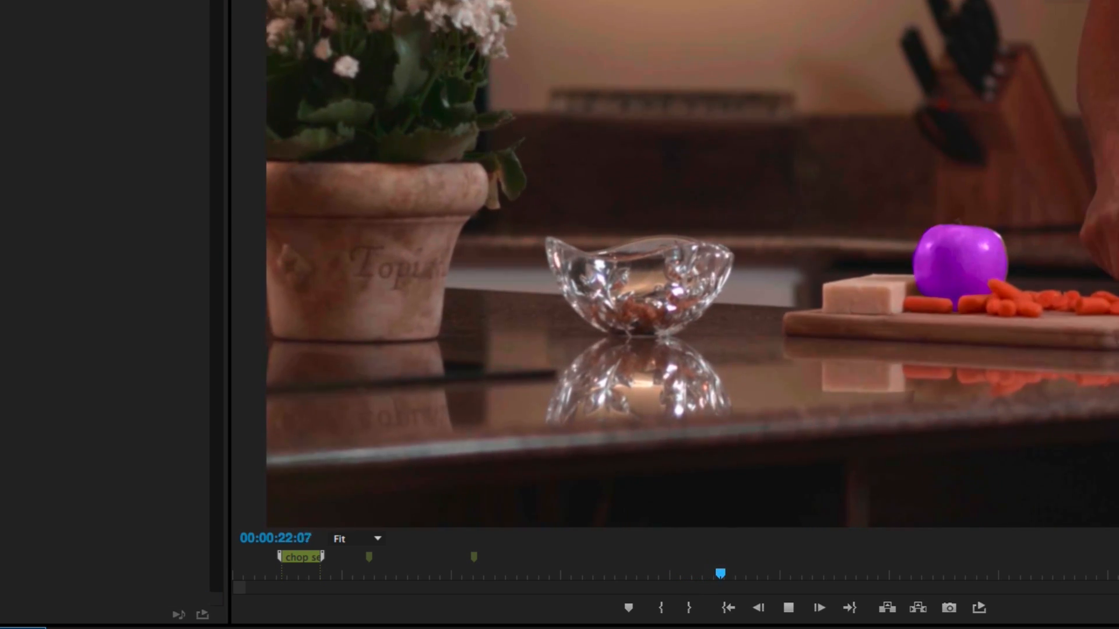
{"action": "key", "text": "space"}
{"action": "key", "text": "space"}
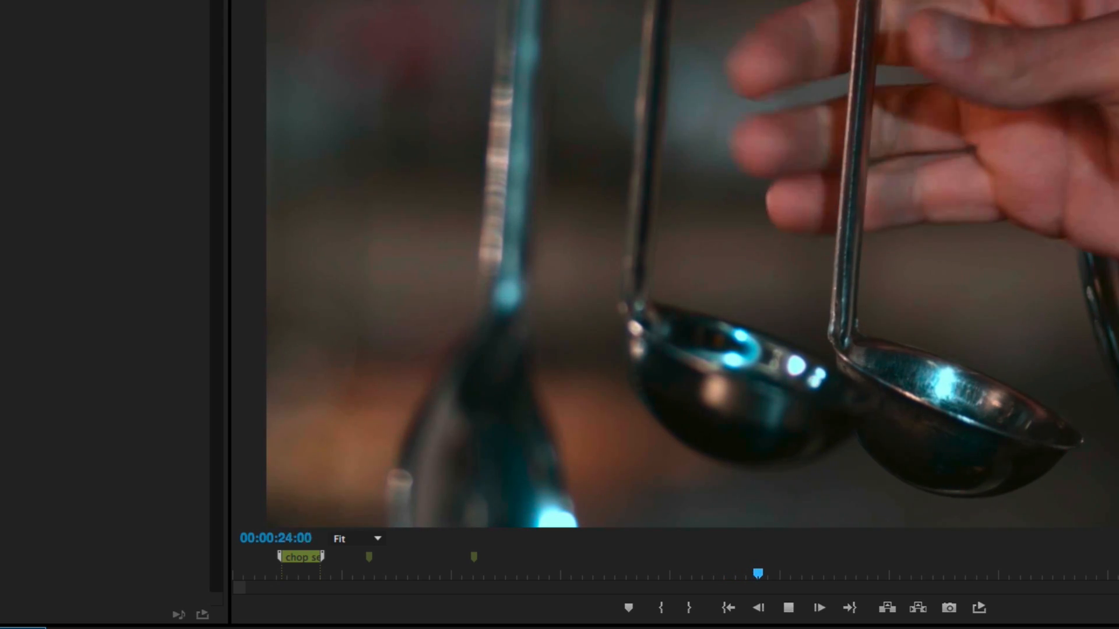
Replay the masked clip from its start to check how the purple tint follows the apple
{"action": "key", "text": "Up"}
{"action": "key", "text": "Up"}
{"action": "key", "text": "space"}
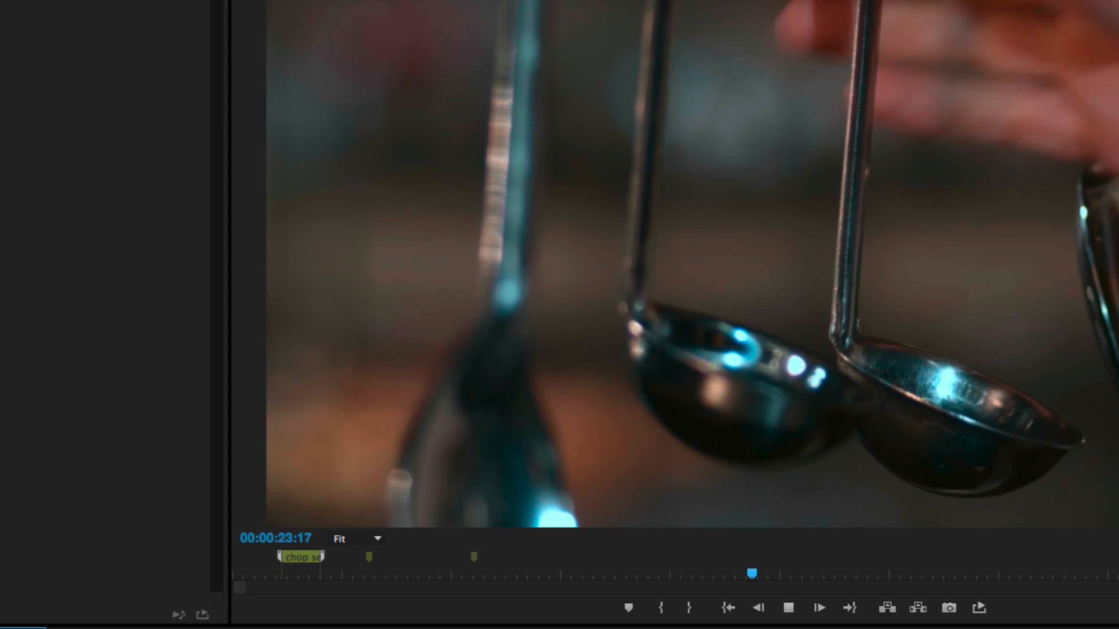
{"action": "key", "text": "space"}
{"action": "key", "text": "Up"}
{"action": "key", "text": "Up"}
{"action": "key", "text": "shift+k"}
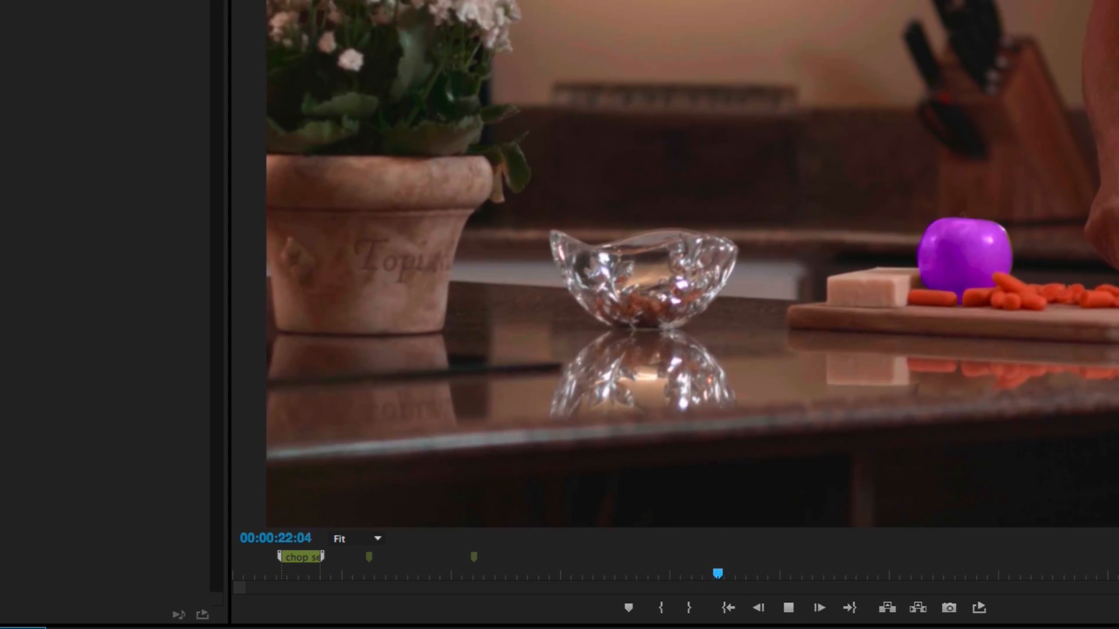
Step forward frame by frame from the start of clip 000780_VTXHD.mov to 00:00:20:23, examining the mask tracking
{"action": "key", "text": "Right"}
{"action": "key", "text": "Right"}
{"action": "key", "text": "Right"}
{"action": "key", "text": "Right"}
{"action": "key", "text": "Right"}
{"action": "key", "text": "Right"}
{"action": "key", "text": "Right"}
{"action": "key", "text": "Right"}
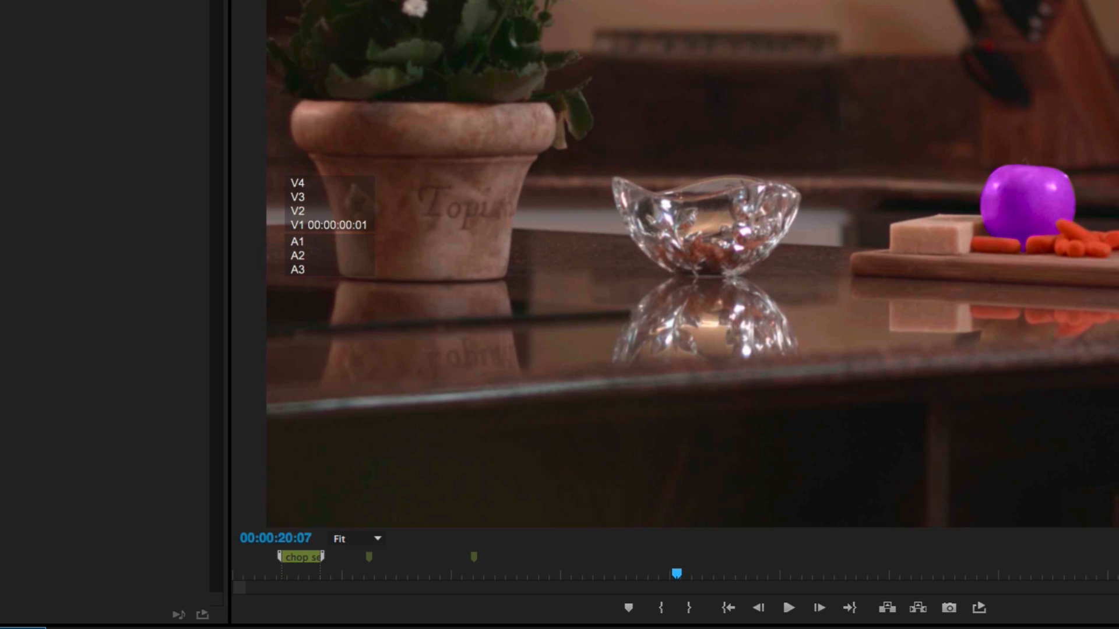
{"action": "key", "text": "Right"}
{"action": "key", "text": "Right"}
{"action": "key", "text": "Right"}
{"action": "key", "text": "Right"}
{"action": "key", "text": "Right"}
{"action": "key", "text": "Right"}
{"action": "key", "text": "Right"}
{"action": "key", "text": "Right"}
{"action": "key", "text": "Right"}
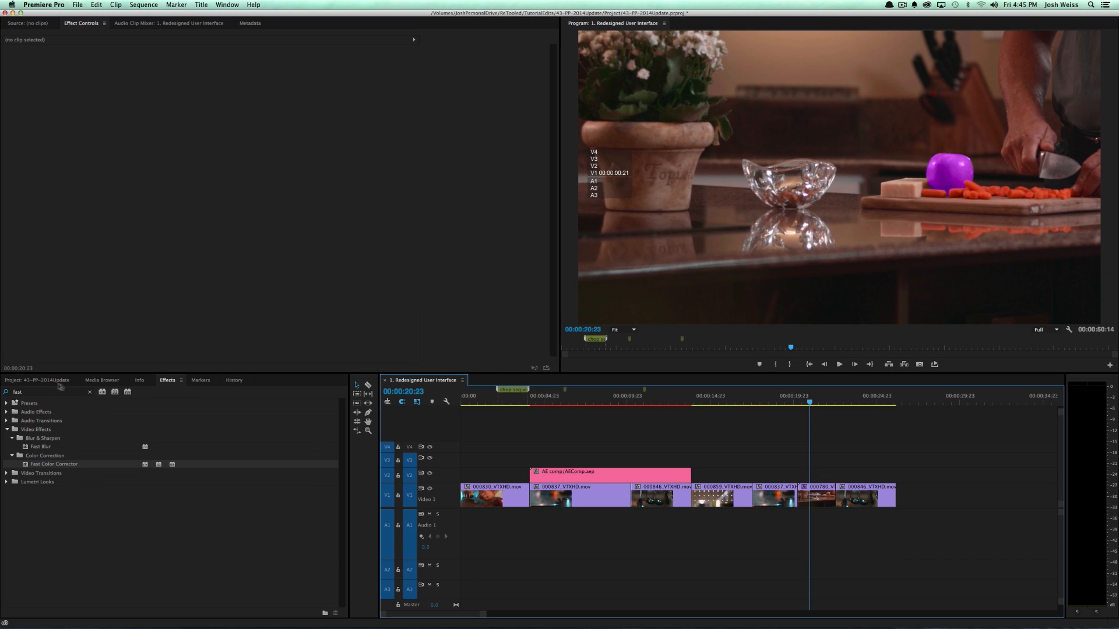
Expand the bin inside Footage and assign the Rose label to clips 000780_VTXHD.mov through 000815_VTXHD.mov
{"action": "left_click", "coordinate": [58, 382]}
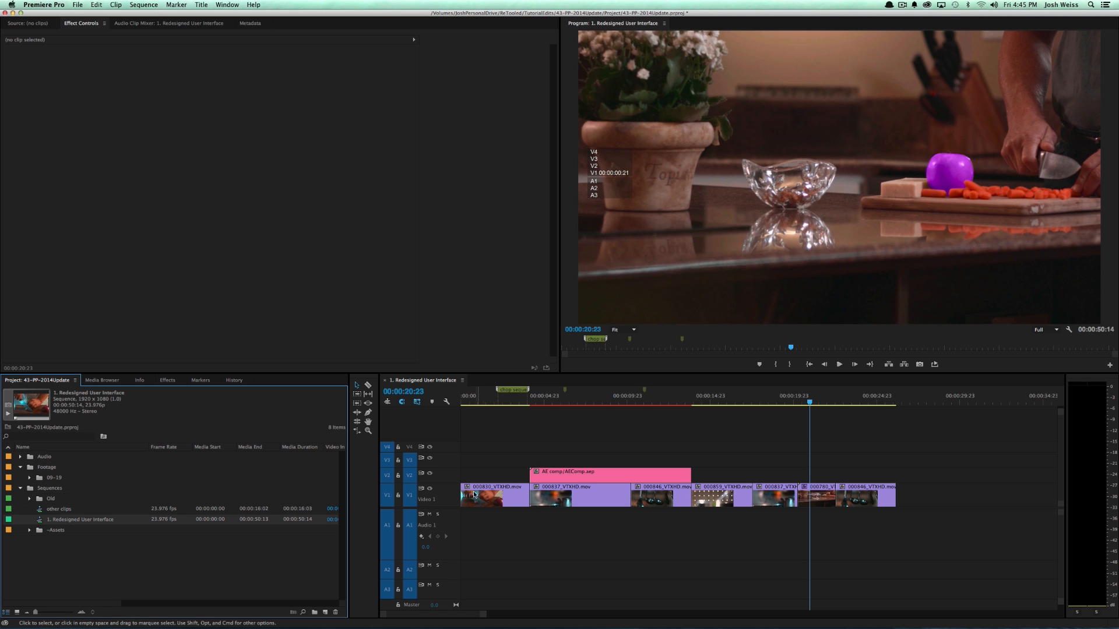
{"action": "left_click", "coordinate": [29, 478]}
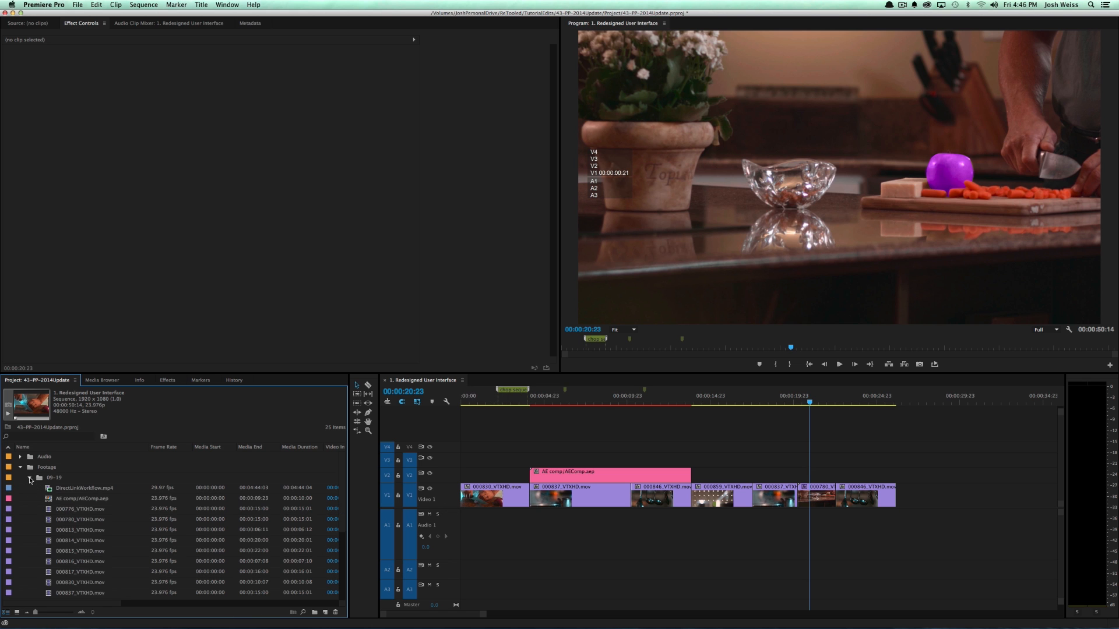
{"action": "left_click", "coordinate": [81, 527]}
{"action": "left_click", "coordinate": [77, 521]}
{"action": "scroll", "coordinate": [82, 548], "scroll_direction": "down", "scroll_amount": 2}
{"action": "left_click", "coordinate": [74, 532], "text": "shift"}
{"action": "right_click", "coordinate": [74, 532]}
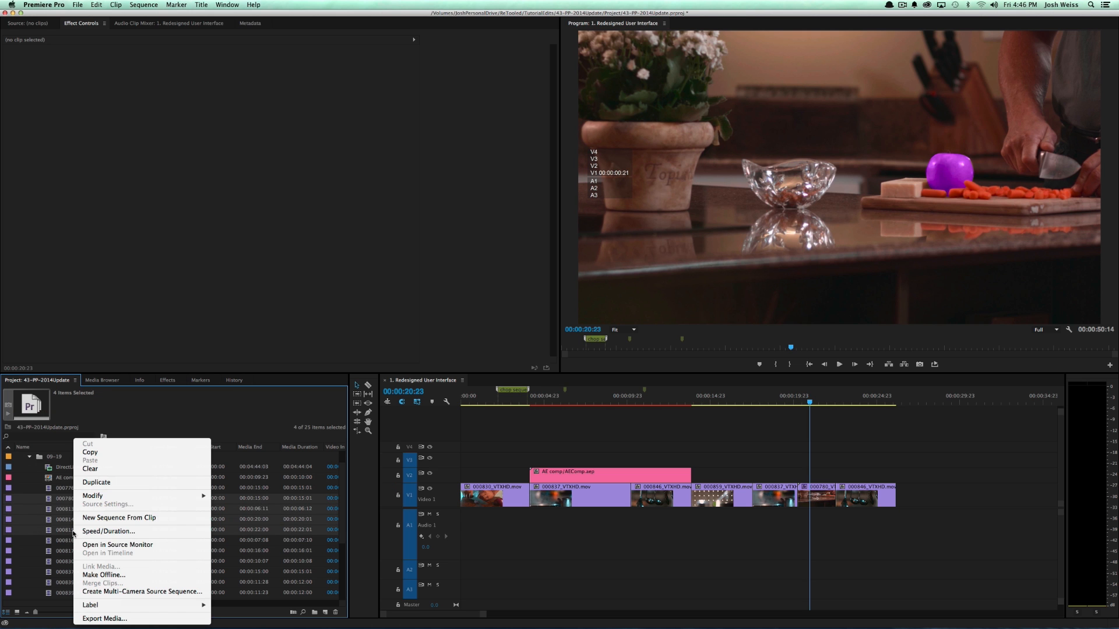
{"action": "mouse_move", "coordinate": [155, 608]}
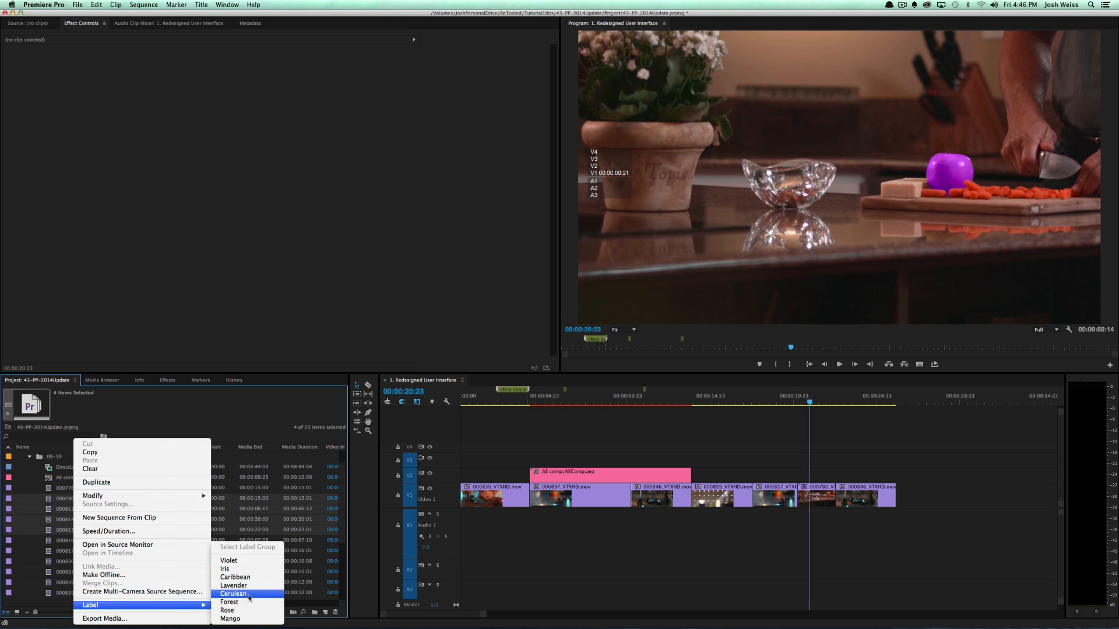
{"action": "left_click", "coordinate": [233, 611]}
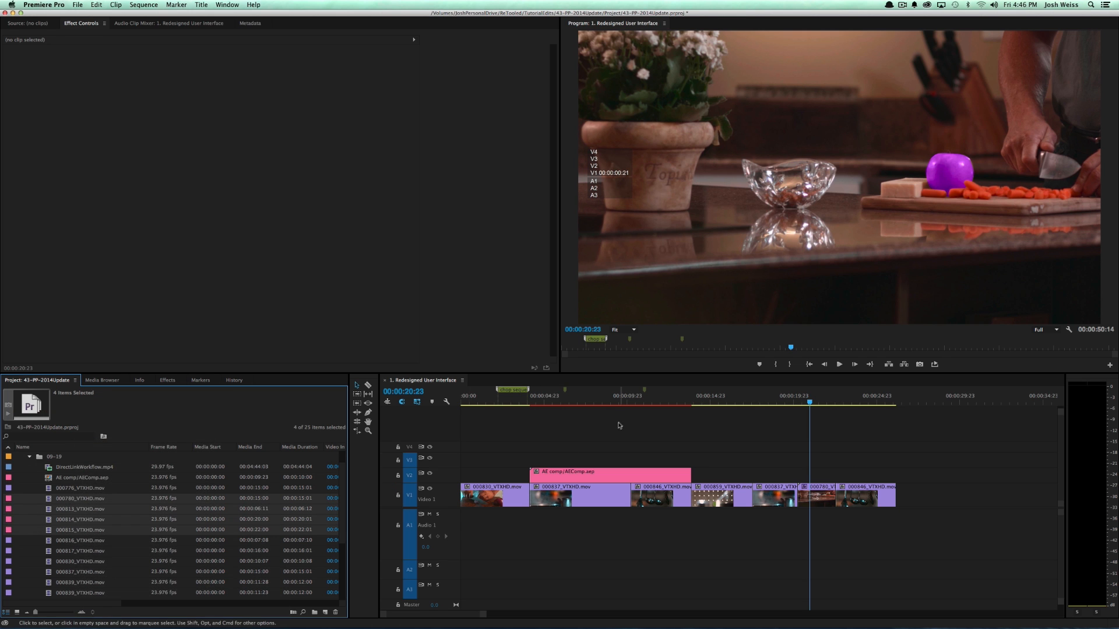
Assign the Rose label to all footage clips from 000776_VTXHD.mov through 000859_VTXHD.mov
{"action": "left_click", "coordinate": [69, 488]}
{"action": "scroll", "coordinate": [73, 524], "scroll_direction": "down", "scroll_amount": 5}
{"action": "left_click", "coordinate": [69, 540], "text": "shift"}
{"action": "right_click", "coordinate": [69, 540]}
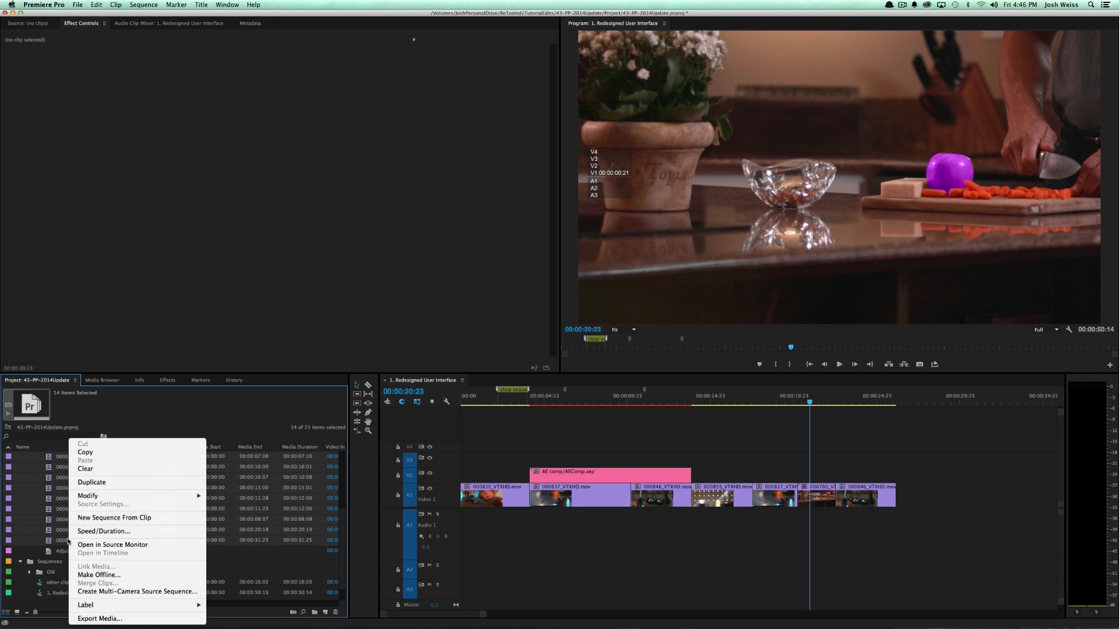
{"action": "mouse_move", "coordinate": [120, 606]}
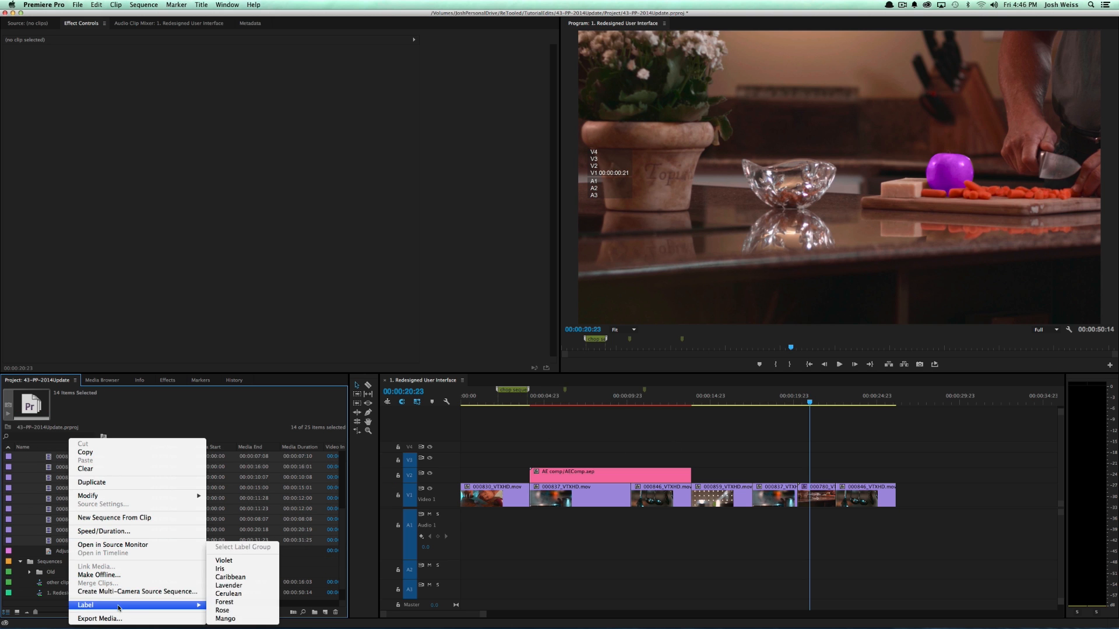
{"action": "left_click", "coordinate": [252, 612]}
{"action": "left_click", "coordinate": [557, 583]}
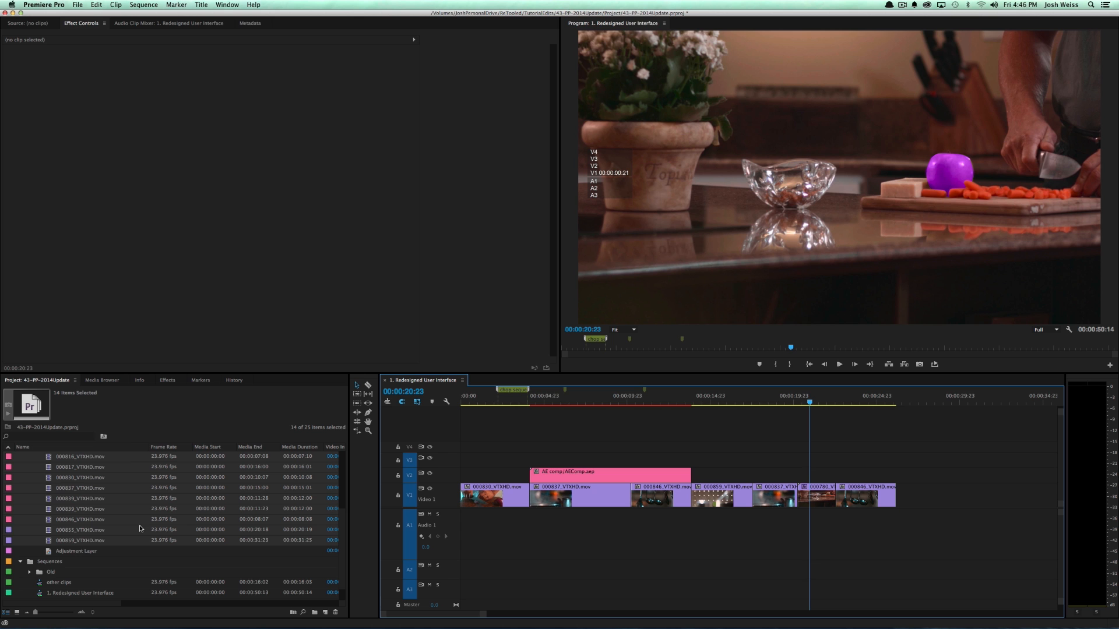
Undo both Rose label changes on the footage clips
{"action": "scroll", "coordinate": [113, 524], "scroll_direction": "up", "scroll_amount": 3}
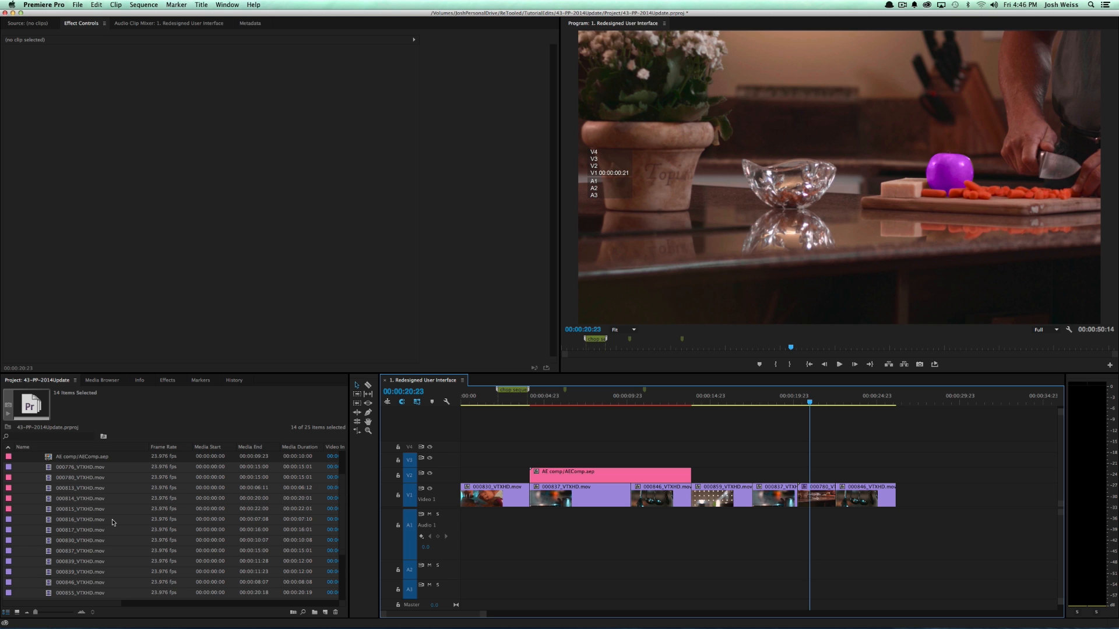
{"action": "scroll", "coordinate": [112, 522], "scroll_direction": "up", "scroll_amount": 2}
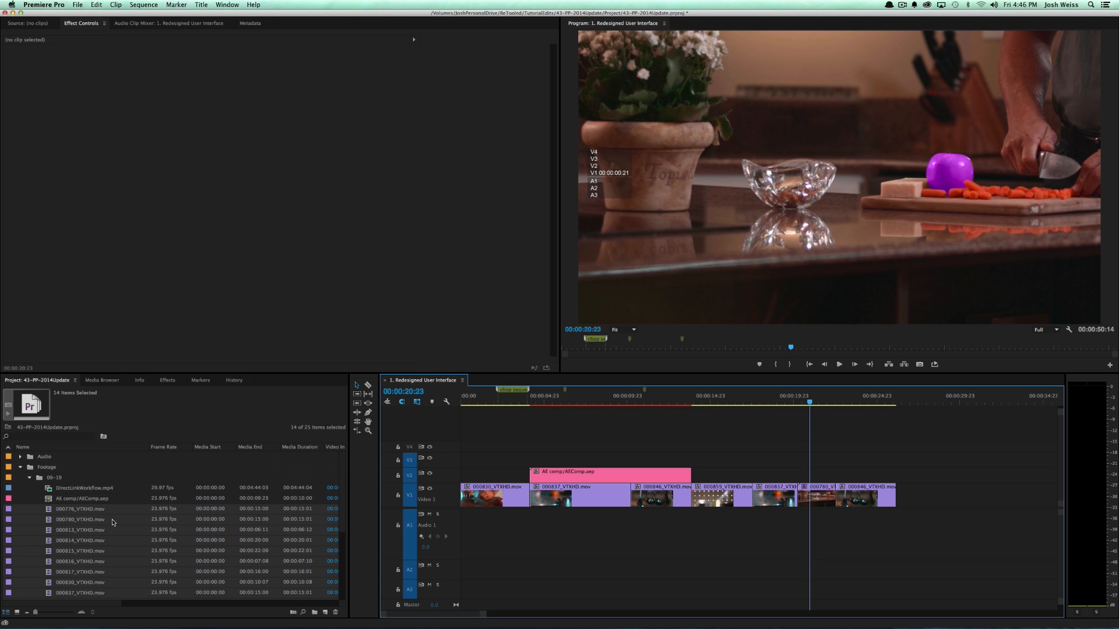
Turn on displaying the project item's name and label color for all instances in the general project settings
{"action": "left_click", "coordinate": [78, 5]}
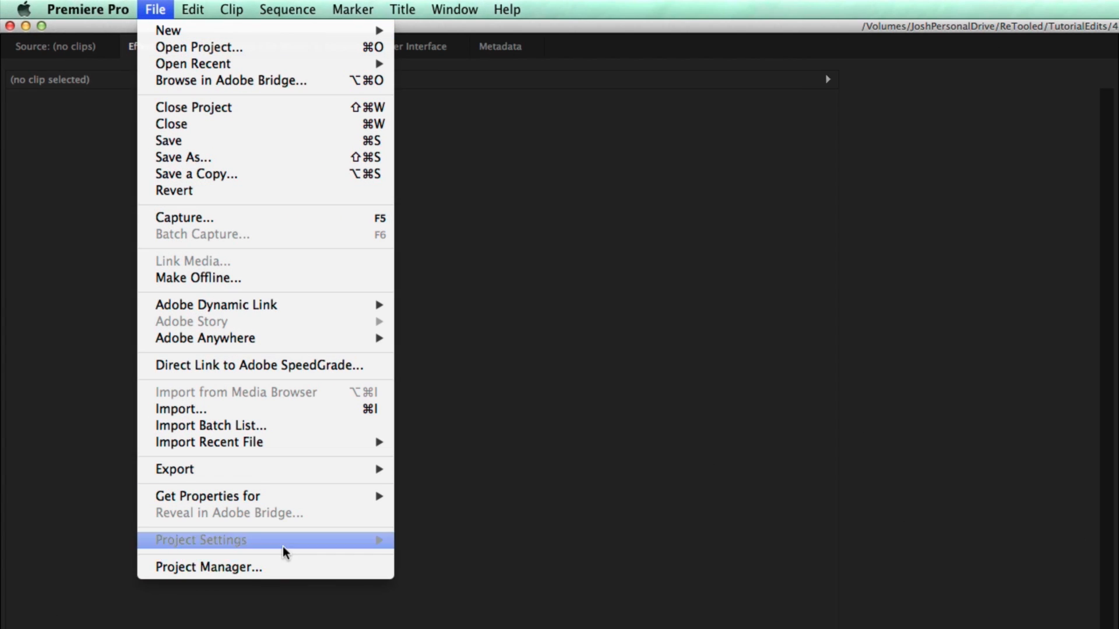
{"action": "mouse_move", "coordinate": [366, 545]}
{"action": "left_click", "coordinate": [423, 537]}
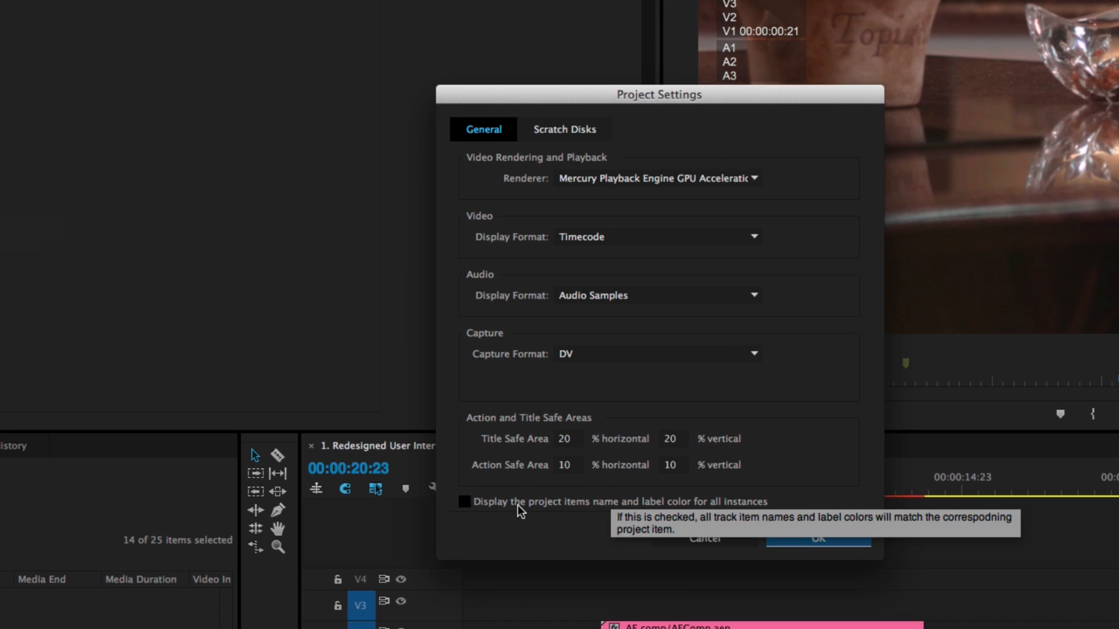
{"action": "left_click", "coordinate": [518, 504]}
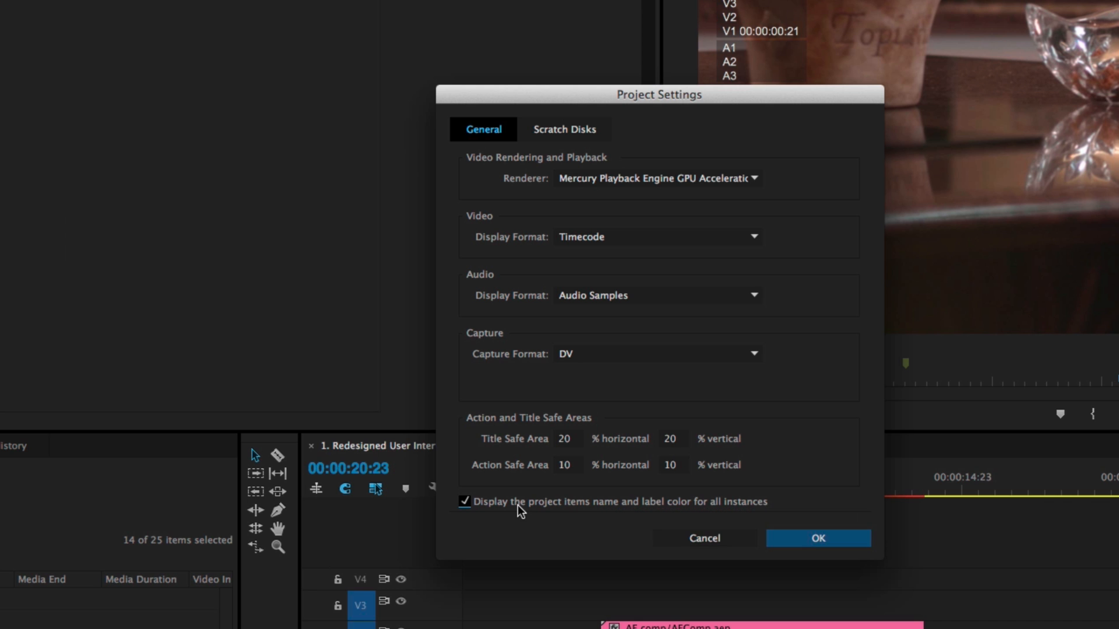
{"action": "left_click", "coordinate": [817, 537]}
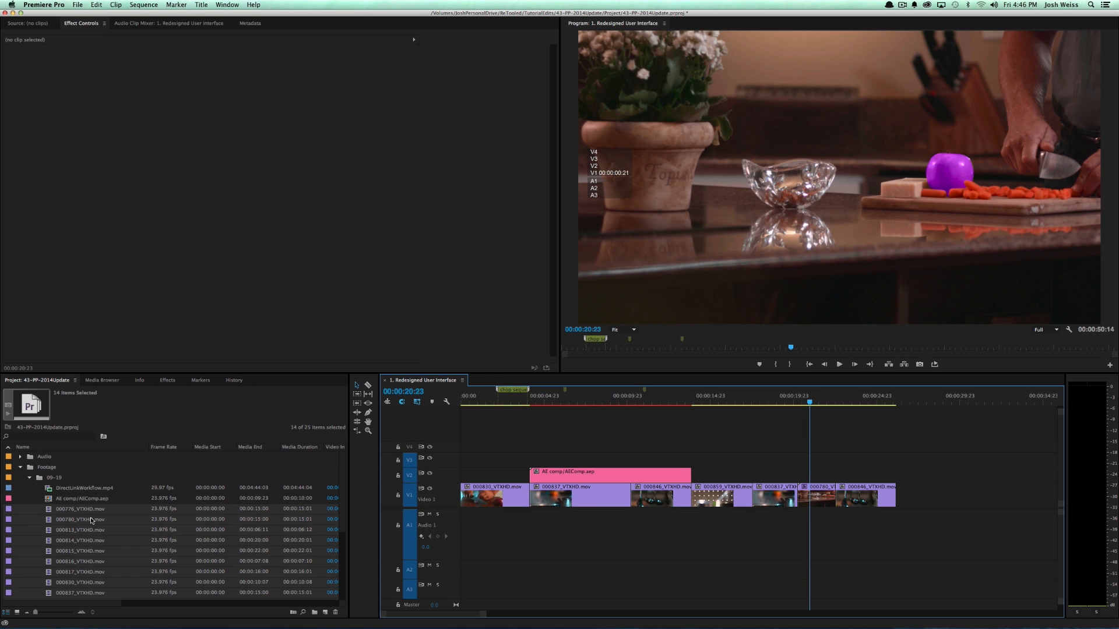
Assign the Rose label to the selected footage clips in the project and save the project
{"action": "right_click", "coordinate": [90, 520]}
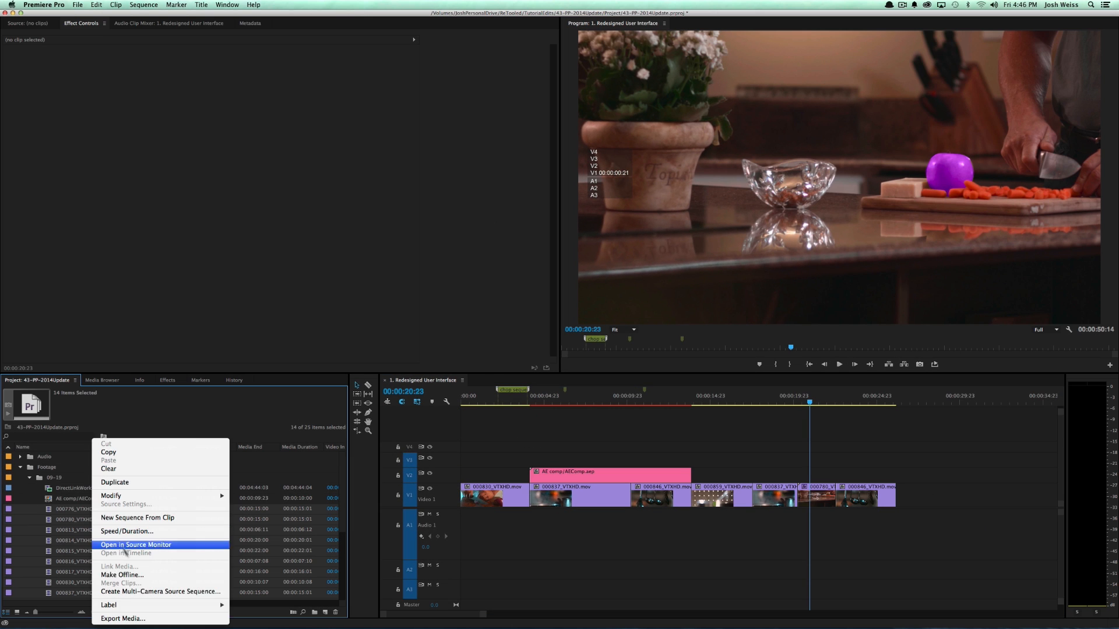
{"action": "mouse_move", "coordinate": [143, 605]}
{"action": "left_click", "coordinate": [252, 613]}
{"action": "left_click", "coordinate": [600, 533]}
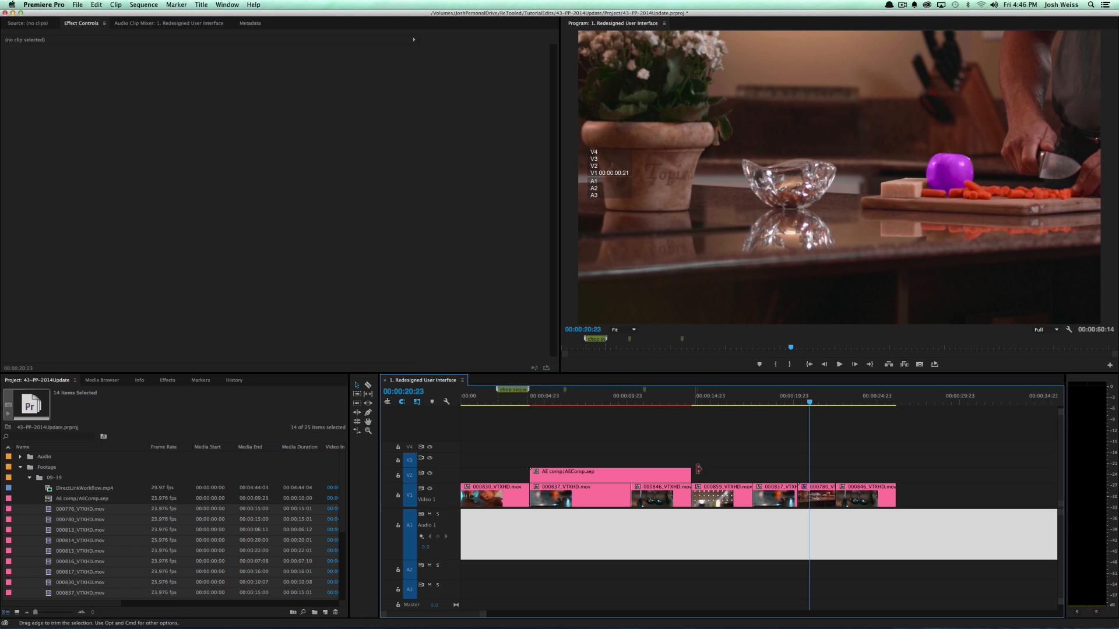
{"action": "left_click", "coordinate": [705, 455]}
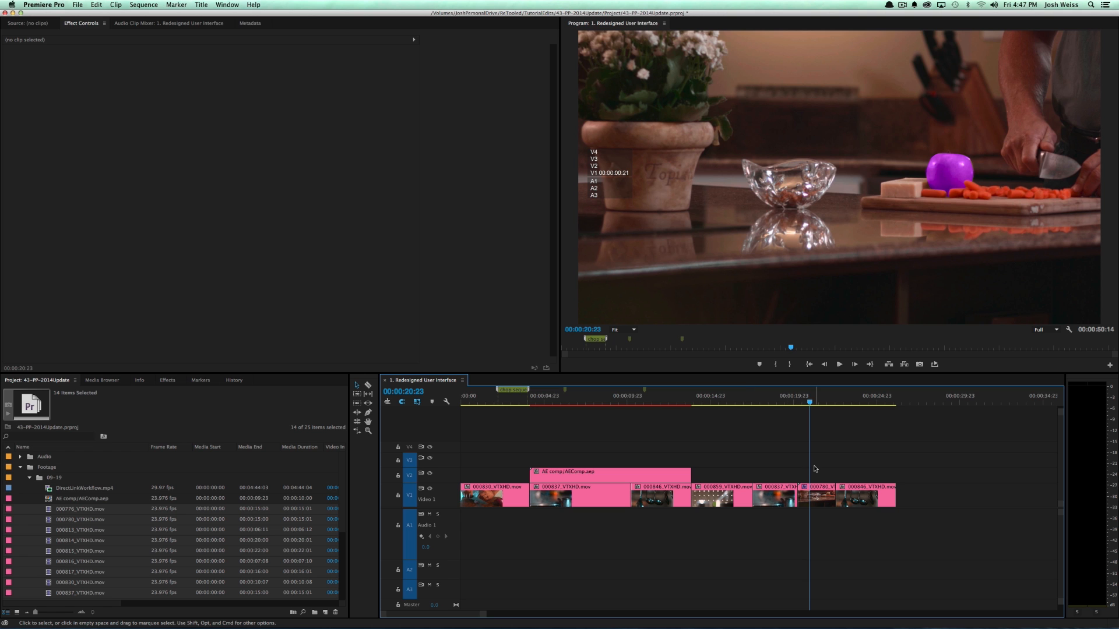
{"action": "key", "text": "super+s"}
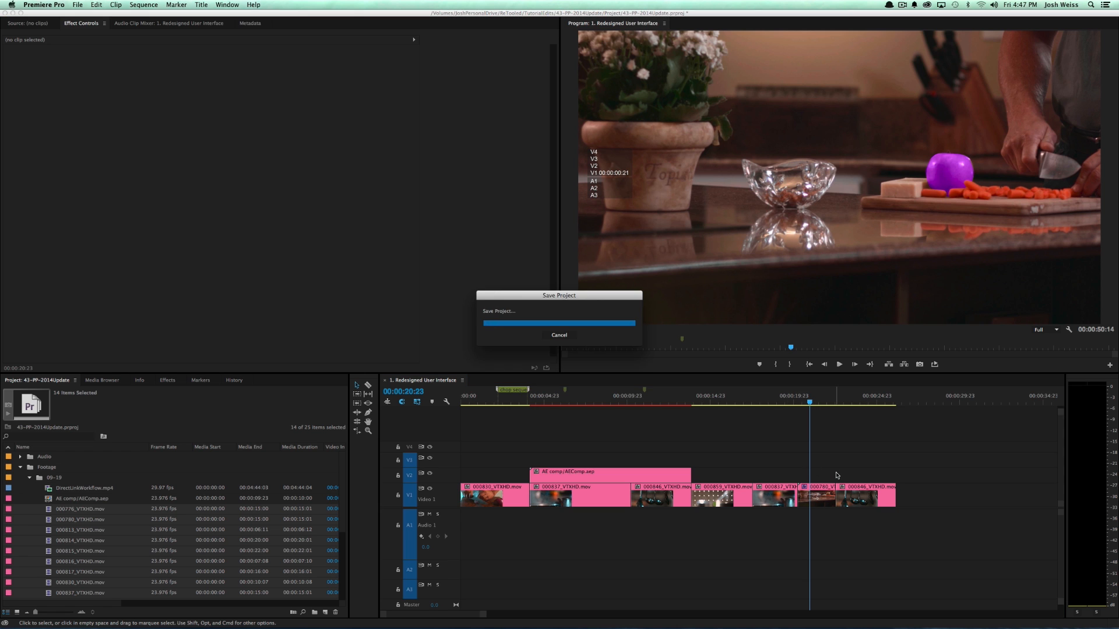
Assign the Iris label to the sequence's last four Video 1 clips, from 000859_VTXHD.mov through 000846_VTXHD.mov
{"action": "left_click_drag", "start_coordinate": [913, 475], "coordinate": [722, 502]}
{"action": "right_click", "coordinate": [723, 501]}
{"action": "mouse_move", "coordinate": [772, 465]}
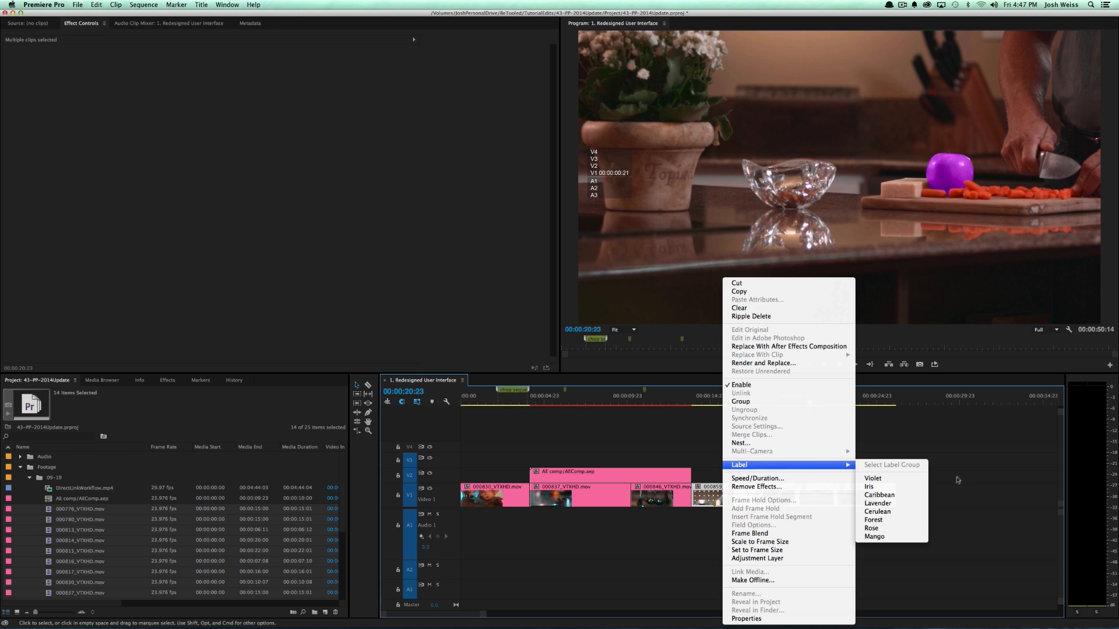
{"action": "left_click", "coordinate": [902, 490]}
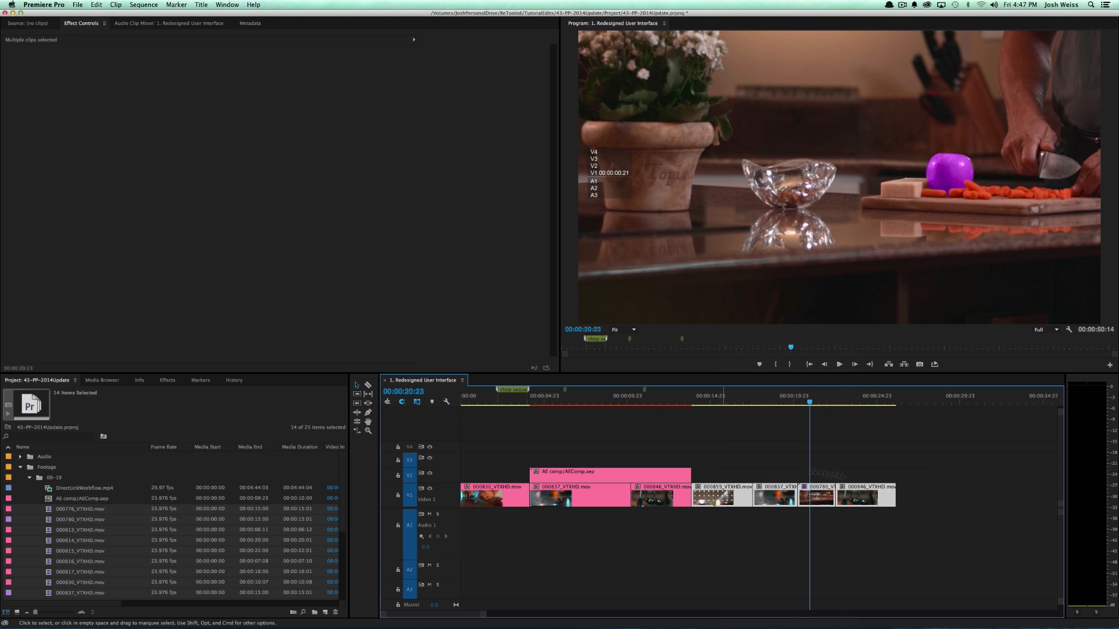
{"action": "scroll", "coordinate": [171, 527], "scroll_direction": "down", "scroll_amount": 3}
{"action": "scroll", "coordinate": [170, 525], "scroll_direction": "down", "scroll_amount": 1}
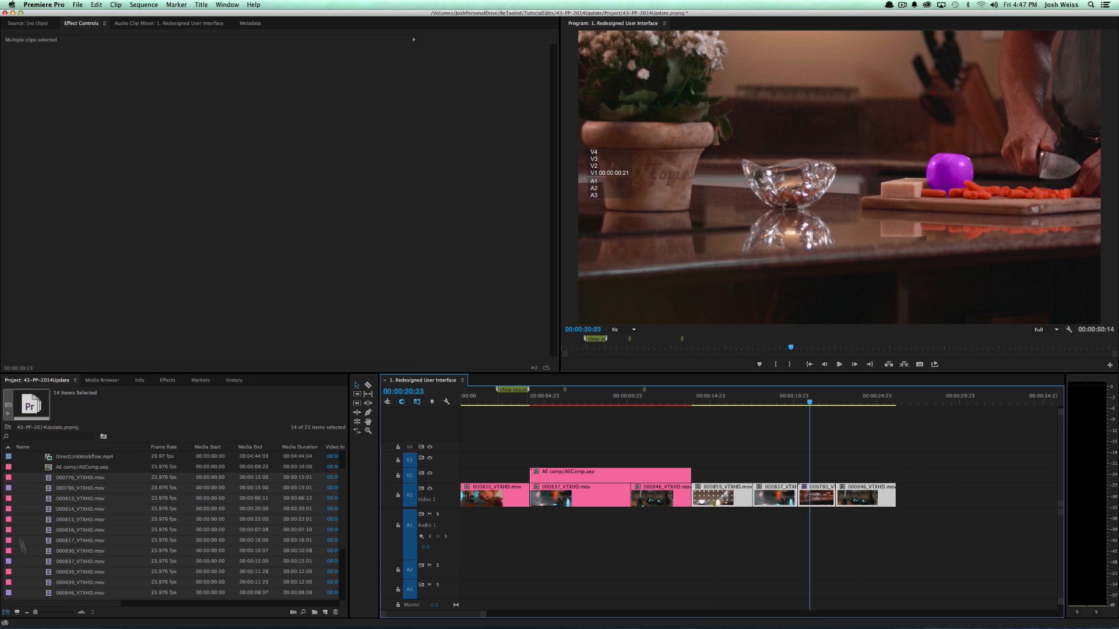
{"action": "left_click", "coordinate": [27, 467]}
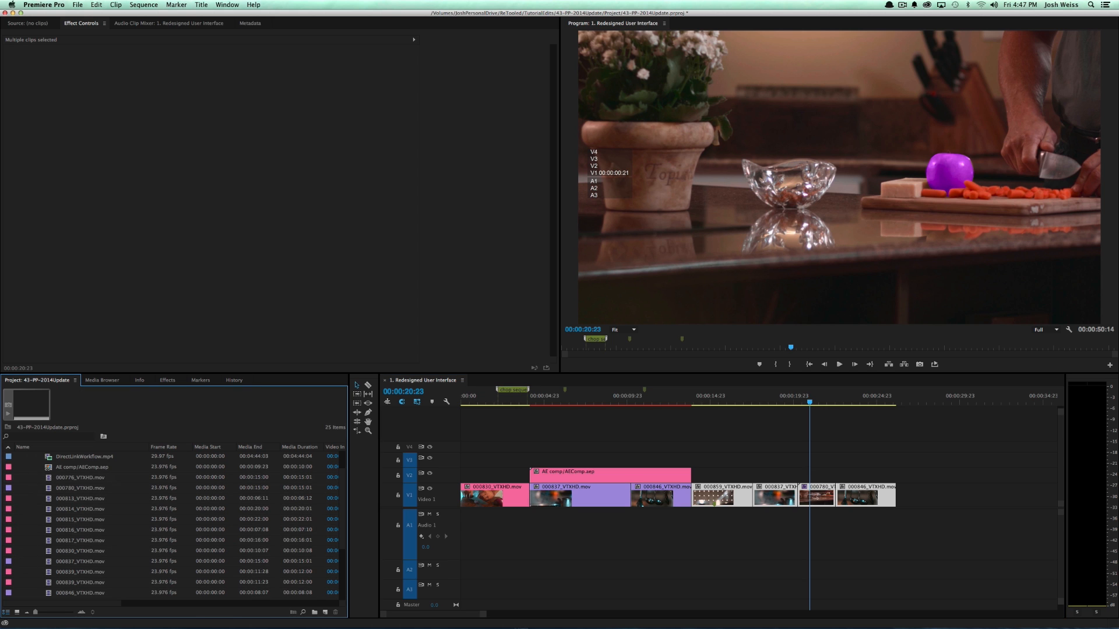
{"action": "left_click", "coordinate": [752, 454]}
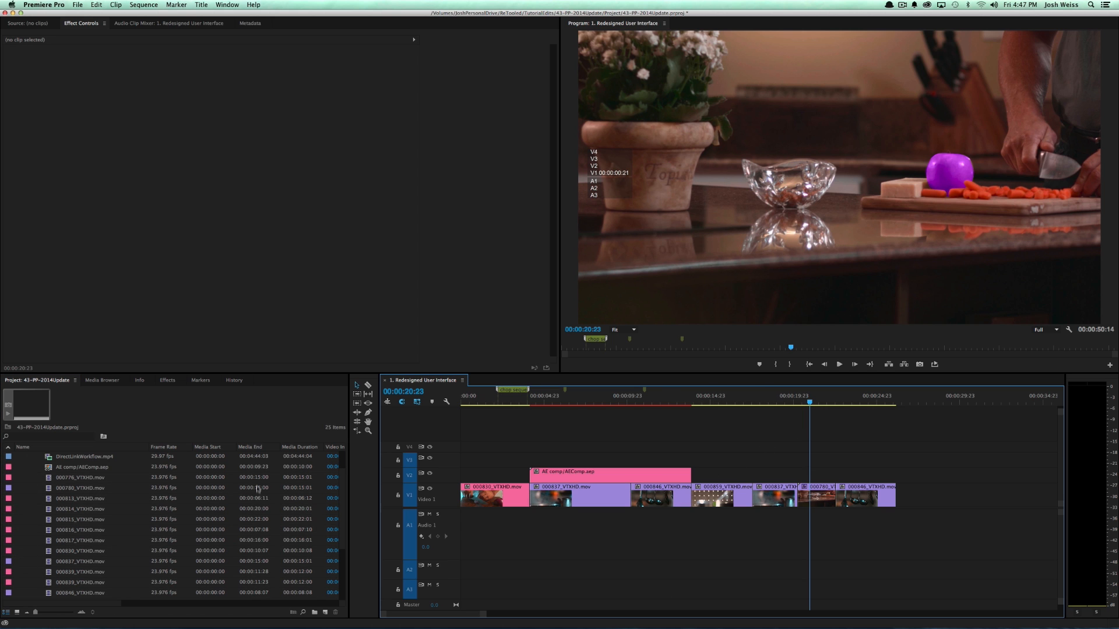
Rename footage clip 000846_VTXHD.mov as "clip name" and move the playhead over its first timeline instance, at 00:00:11:21
{"action": "left_click", "coordinate": [72, 593]}
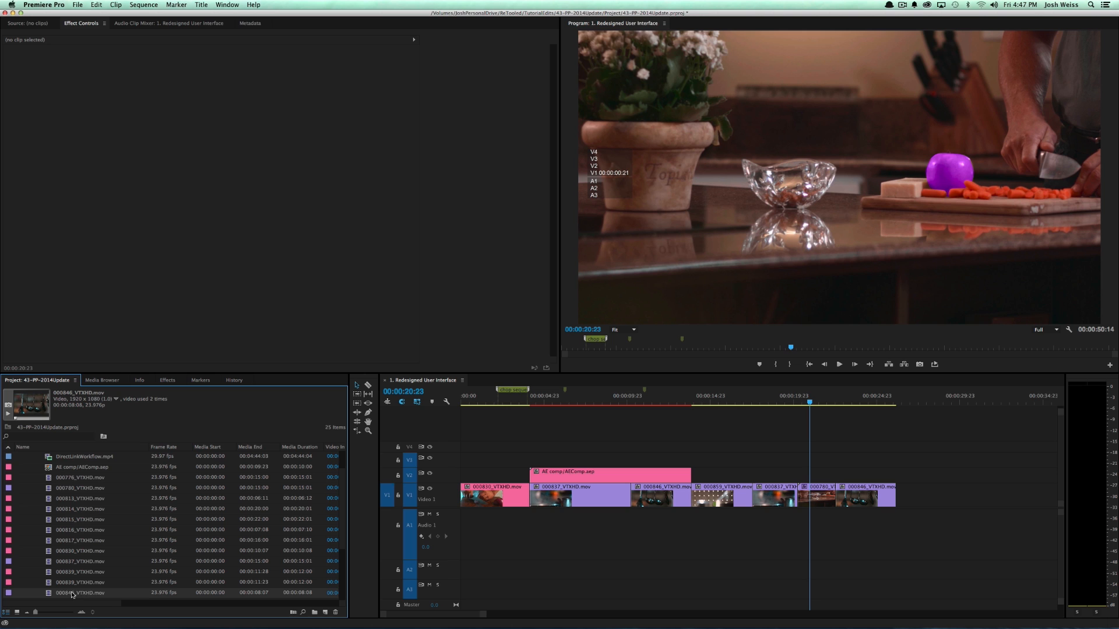
{"action": "left_click", "coordinate": [72, 593]}
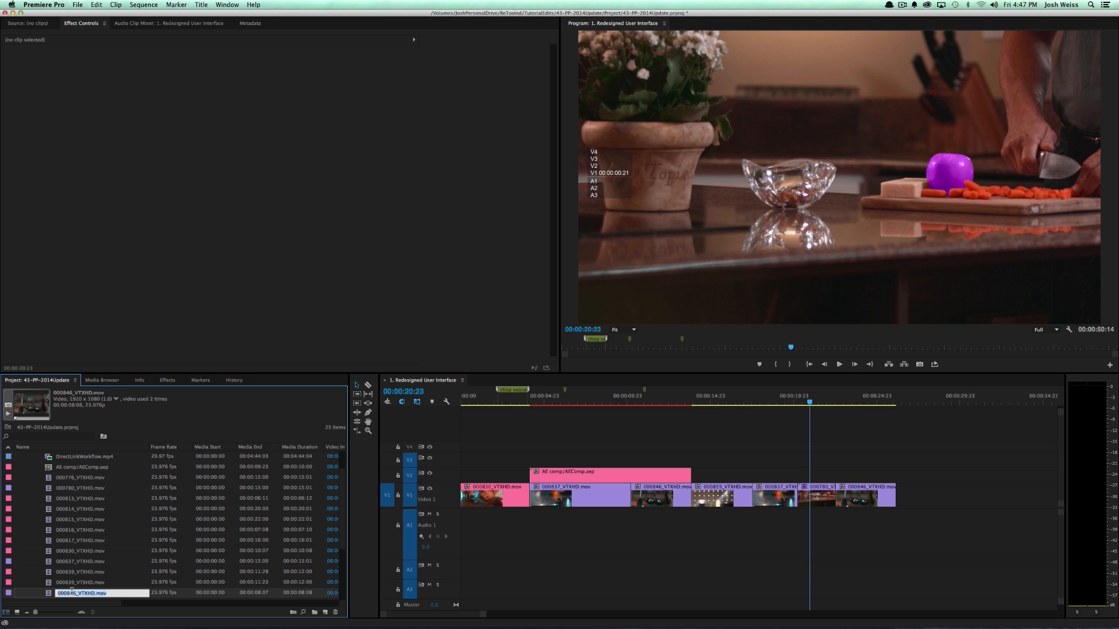
{"action": "type", "text": "clip name"}
{"action": "key", "text": "Tab"}
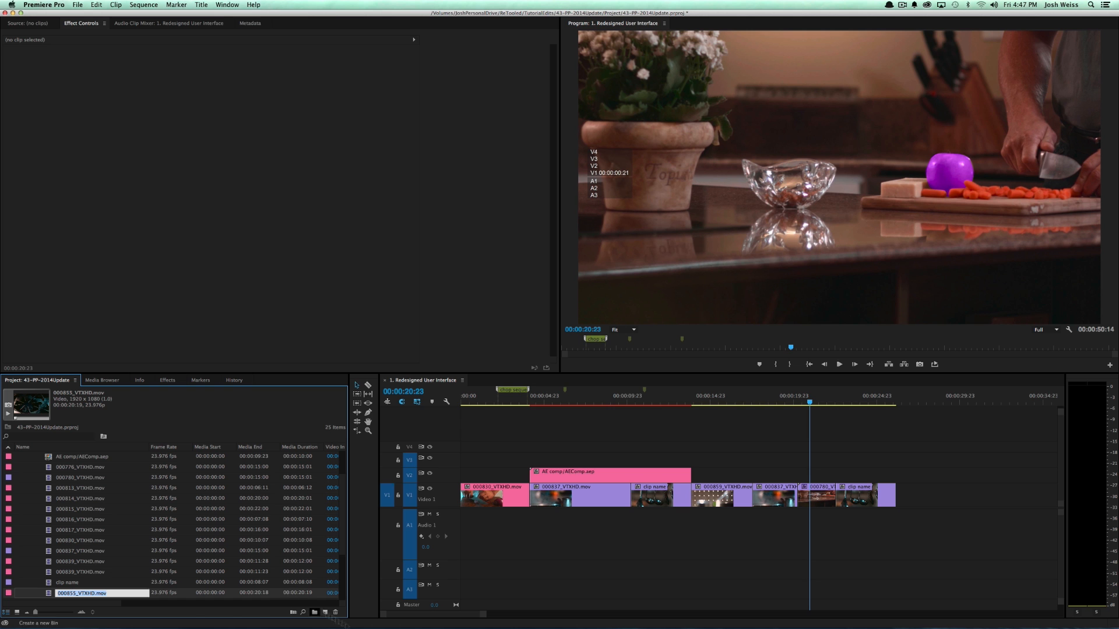
{"action": "left_click", "coordinate": [653, 402]}
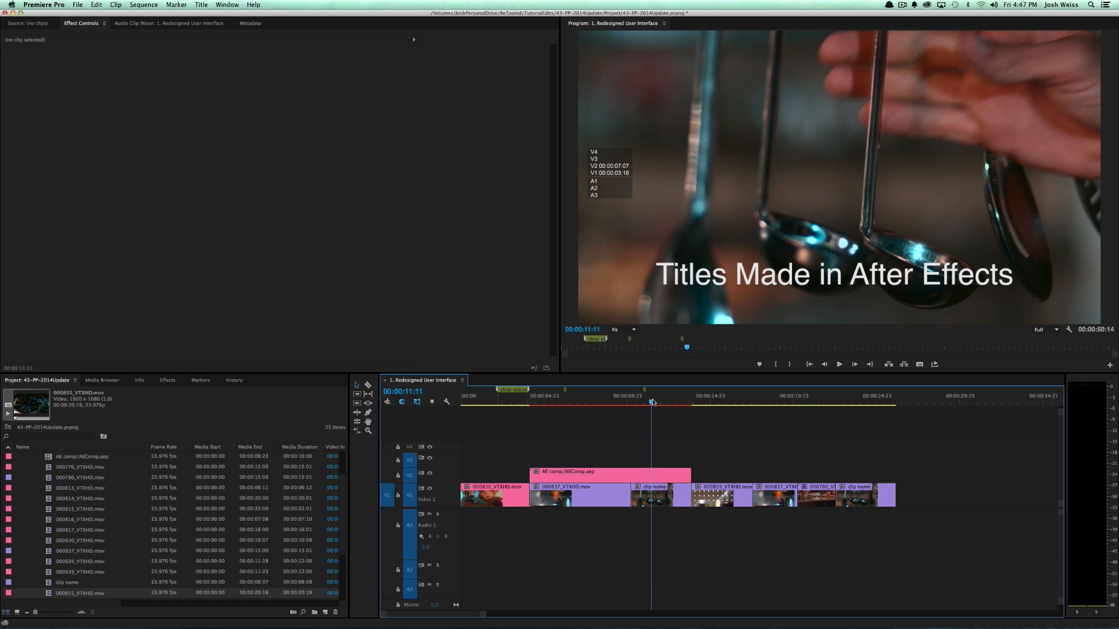
{"action": "left_click_drag", "start_coordinate": [653, 402], "coordinate": [660, 405]}
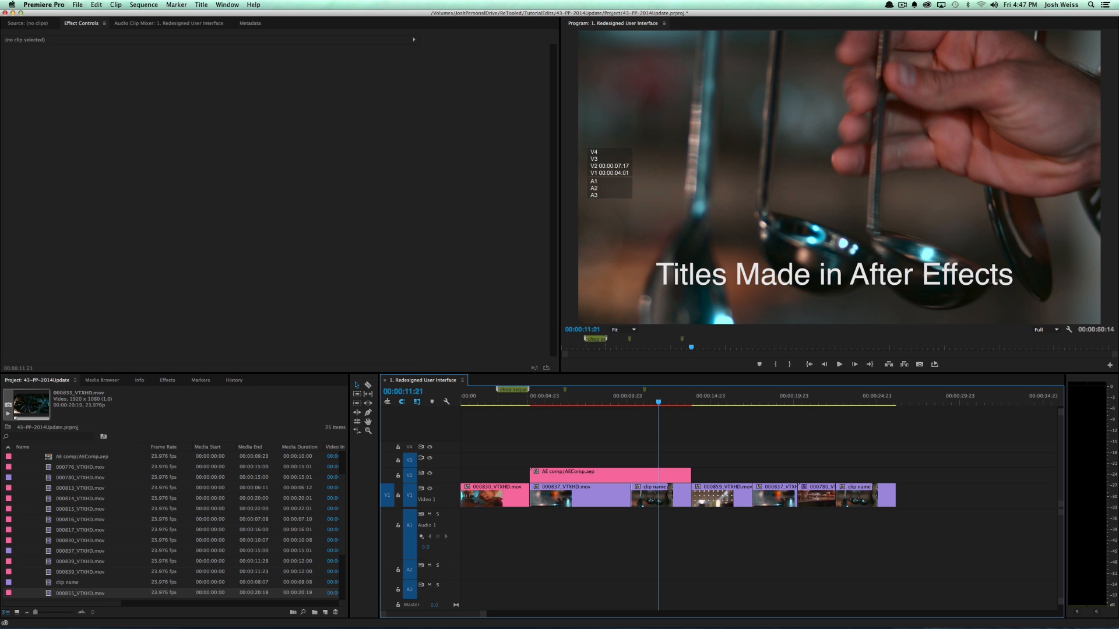
Set the Project panel's font size to Extra Large and look through the footage list
{"action": "scroll", "coordinate": [158, 507], "scroll_direction": "up", "scroll_amount": 3}
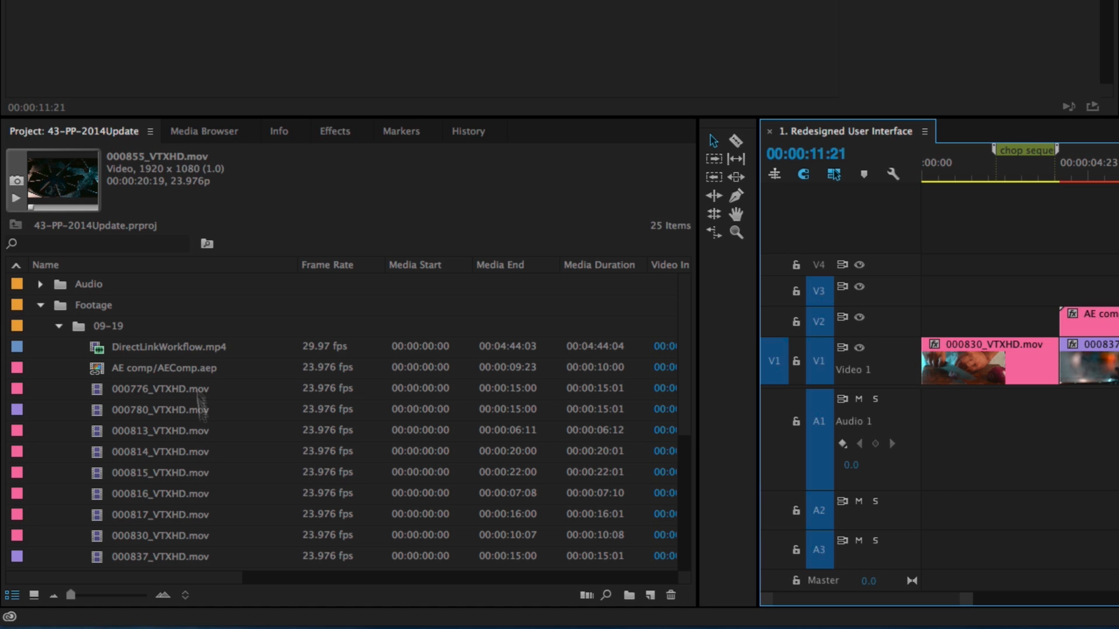
{"action": "left_click", "coordinate": [150, 132]}
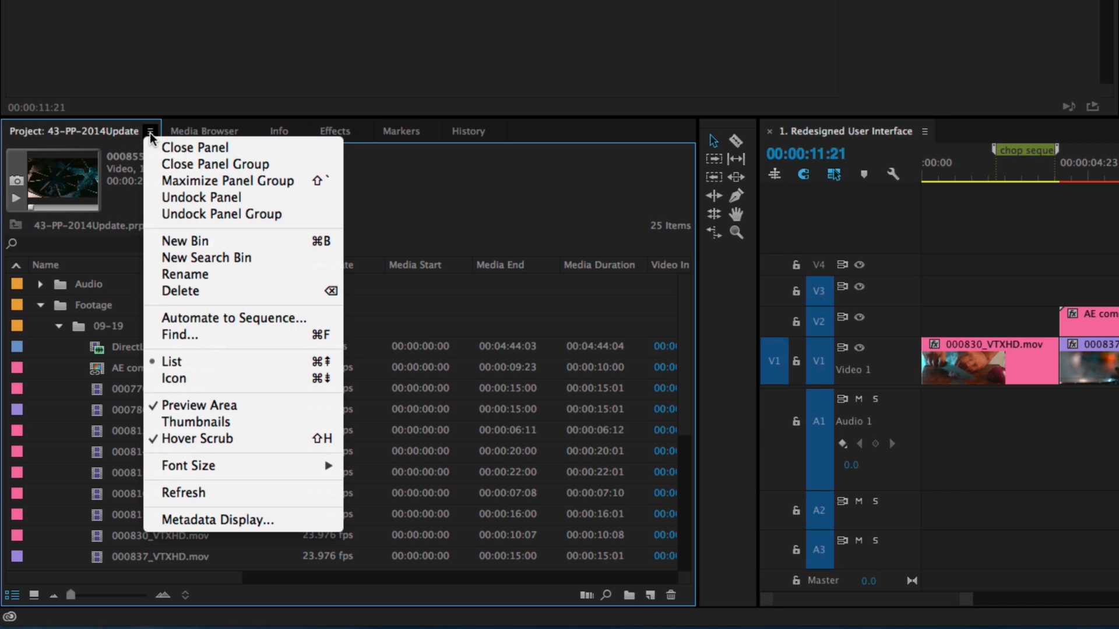
{"action": "mouse_move", "coordinate": [287, 470]}
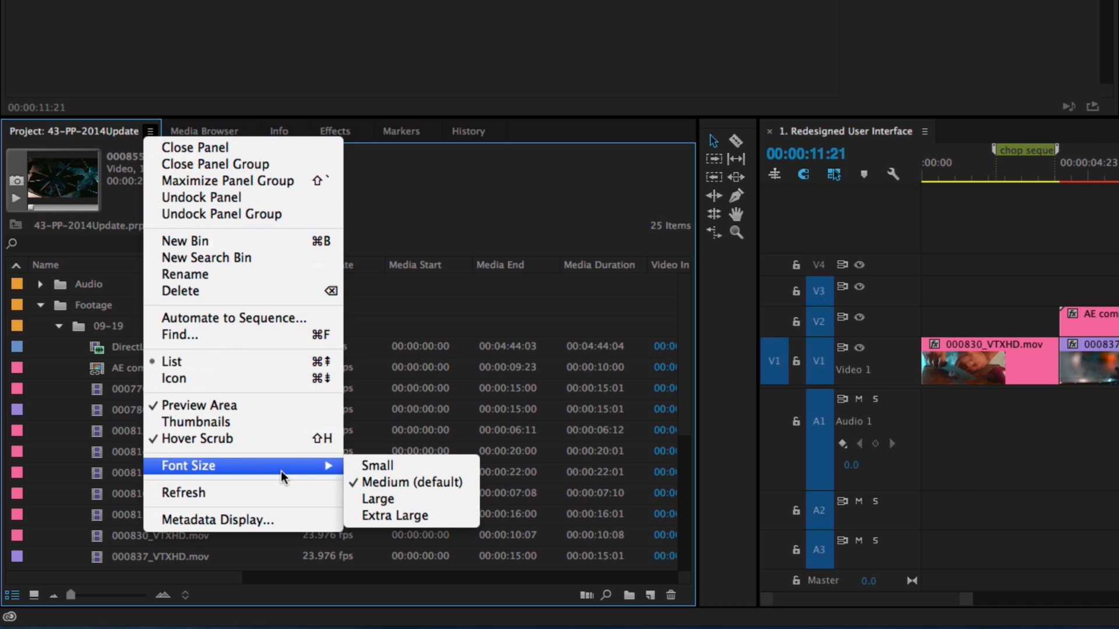
{"action": "left_click", "coordinate": [433, 515]}
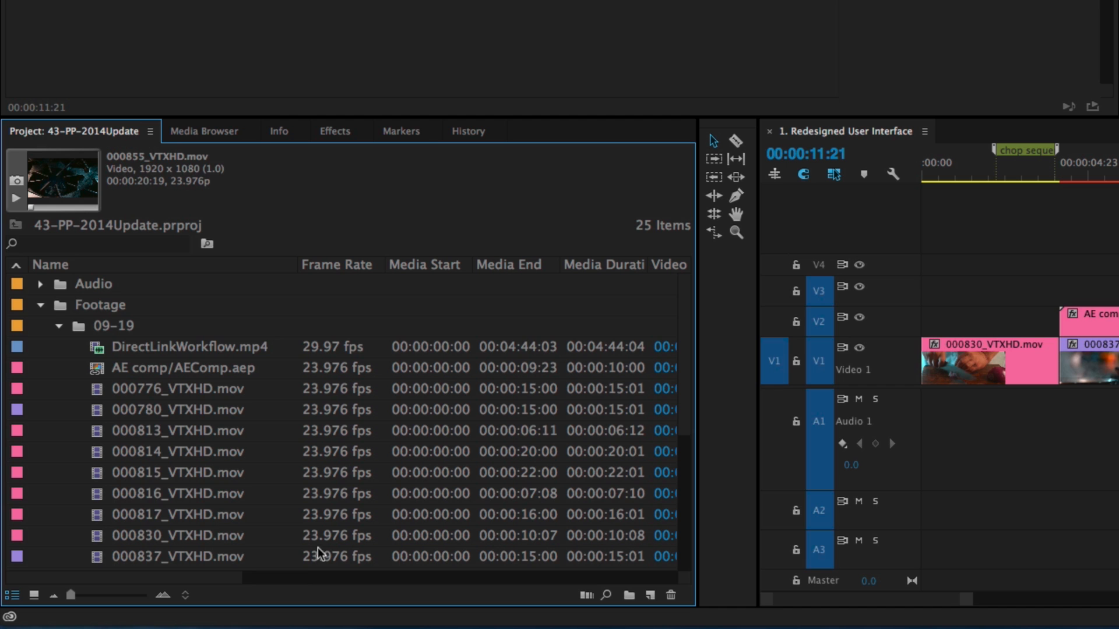
{"action": "scroll", "coordinate": [215, 475], "scroll_direction": "down", "scroll_amount": 3}
{"action": "scroll", "coordinate": [216, 475], "scroll_direction": "down", "scroll_amount": 4}
{"action": "scroll", "coordinate": [216, 475], "scroll_direction": "up", "scroll_amount": 8}
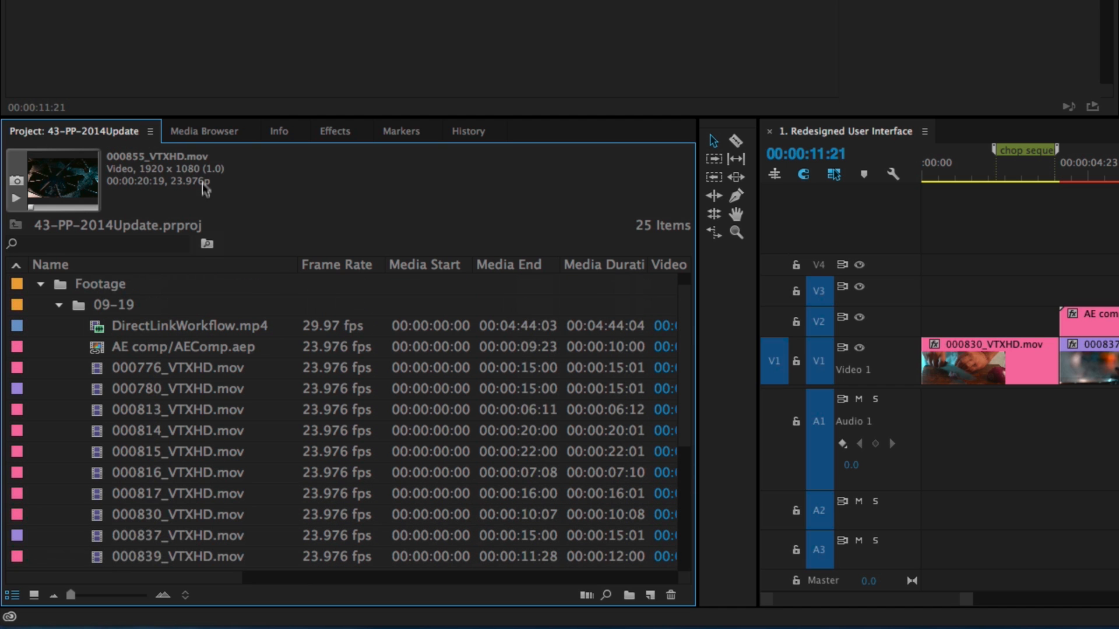
Set the Project panel's font size to Medium (default)
{"action": "left_click", "coordinate": [150, 131]}
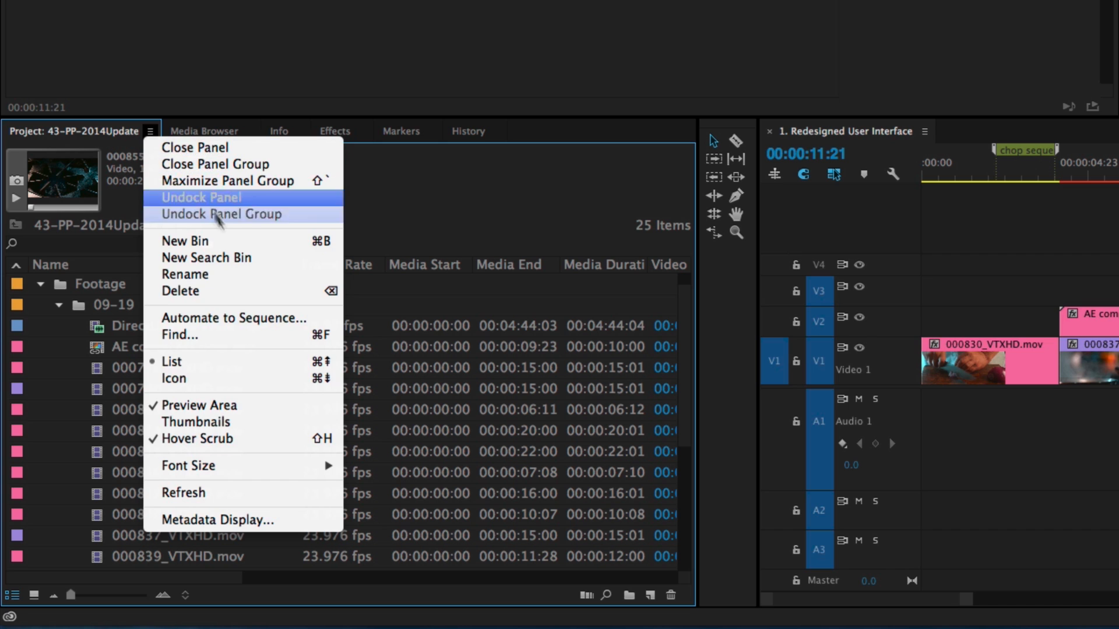
{"action": "mouse_move", "coordinate": [282, 466]}
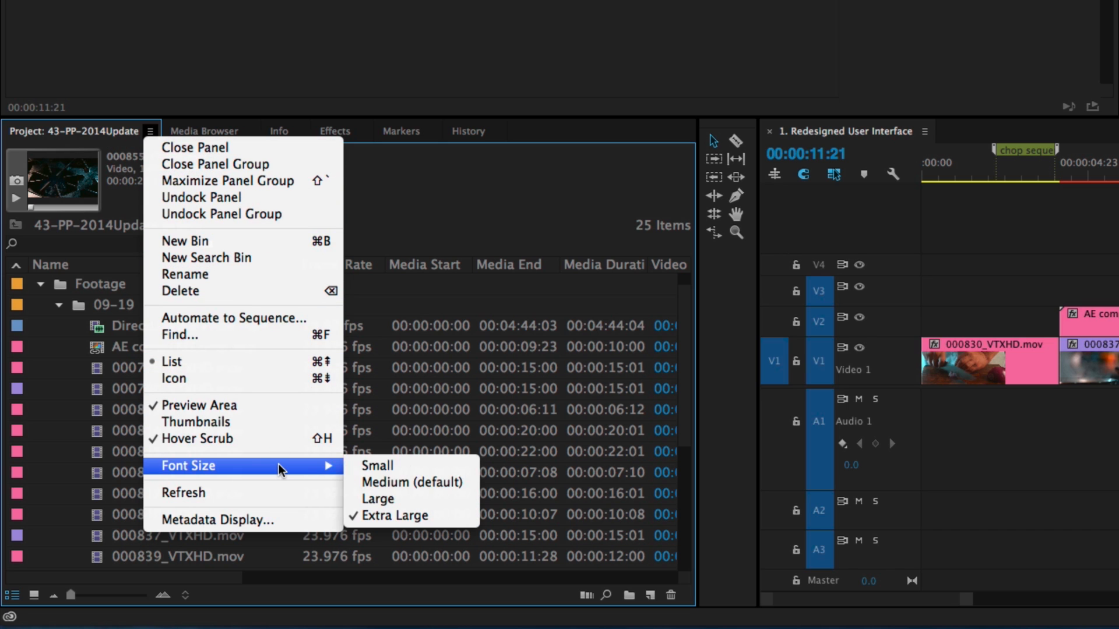
{"action": "left_click", "coordinate": [416, 481]}
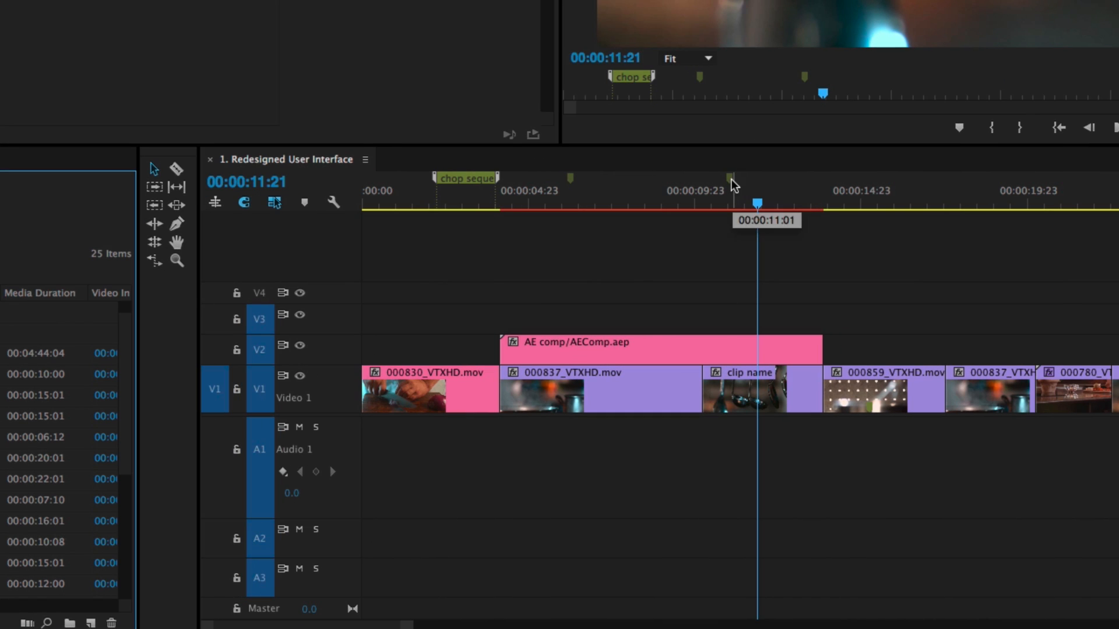
Select the two single-point sequence markers, move them together so the first sits at about 00:00:15:19, and clear both
{"action": "left_click", "coordinate": [732, 183]}
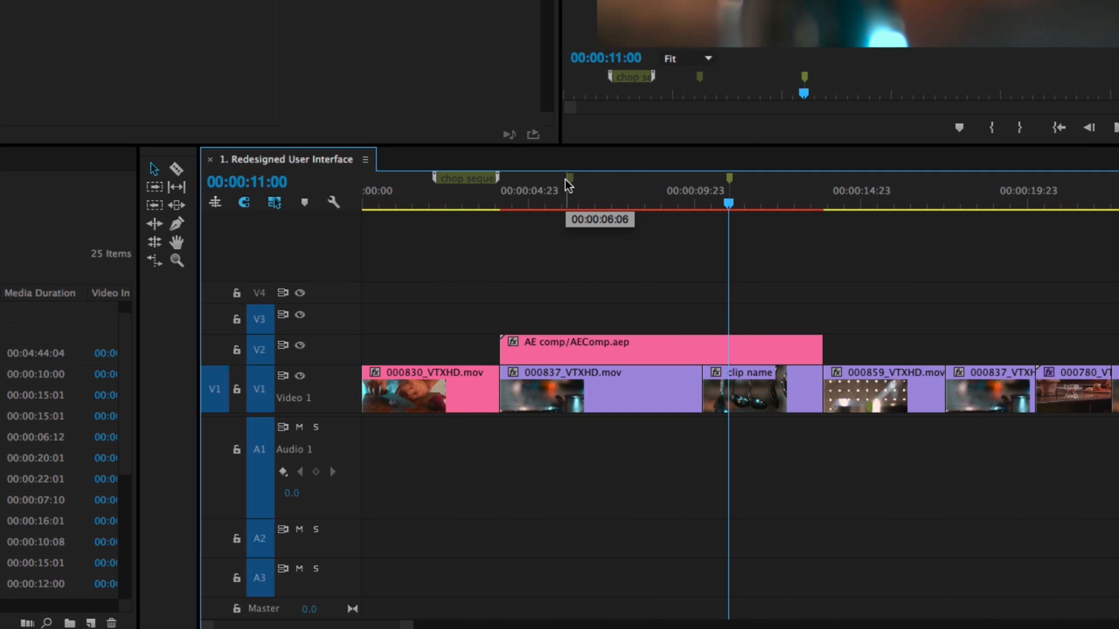
{"action": "left_click_drag", "start_coordinate": [570, 184], "coordinate": [889, 186]}
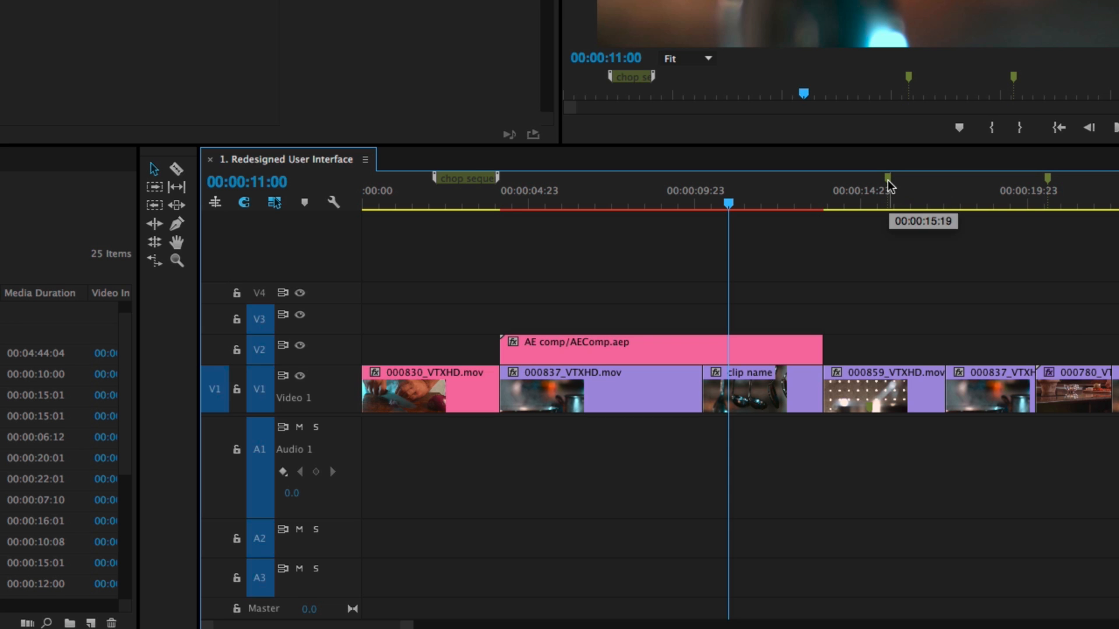
{"action": "right_click", "coordinate": [888, 186]}
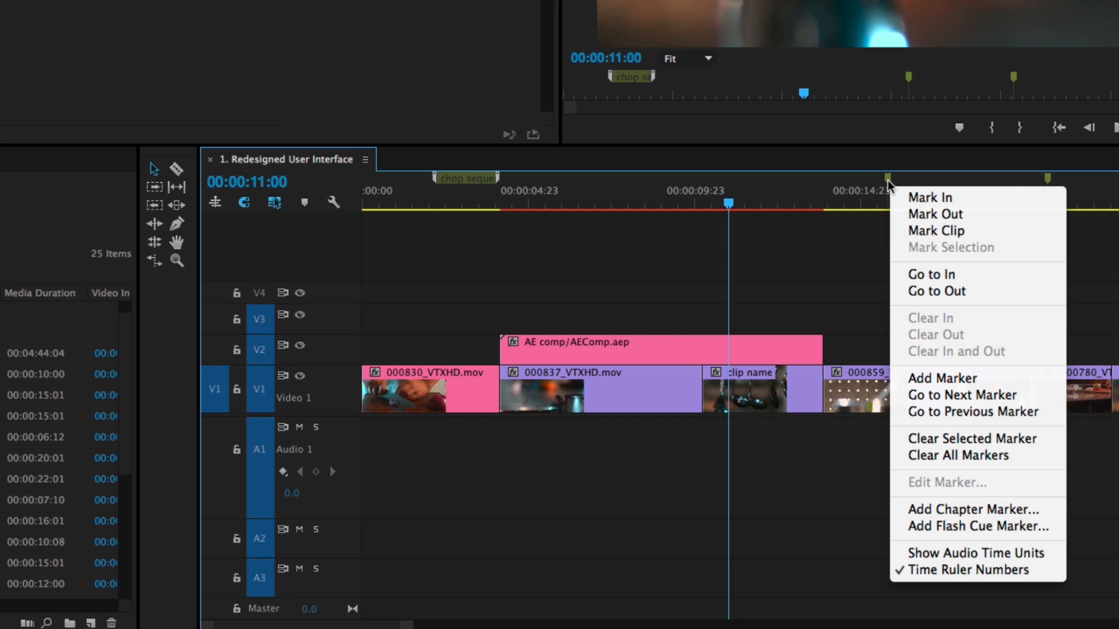
{"action": "left_click", "coordinate": [990, 441]}
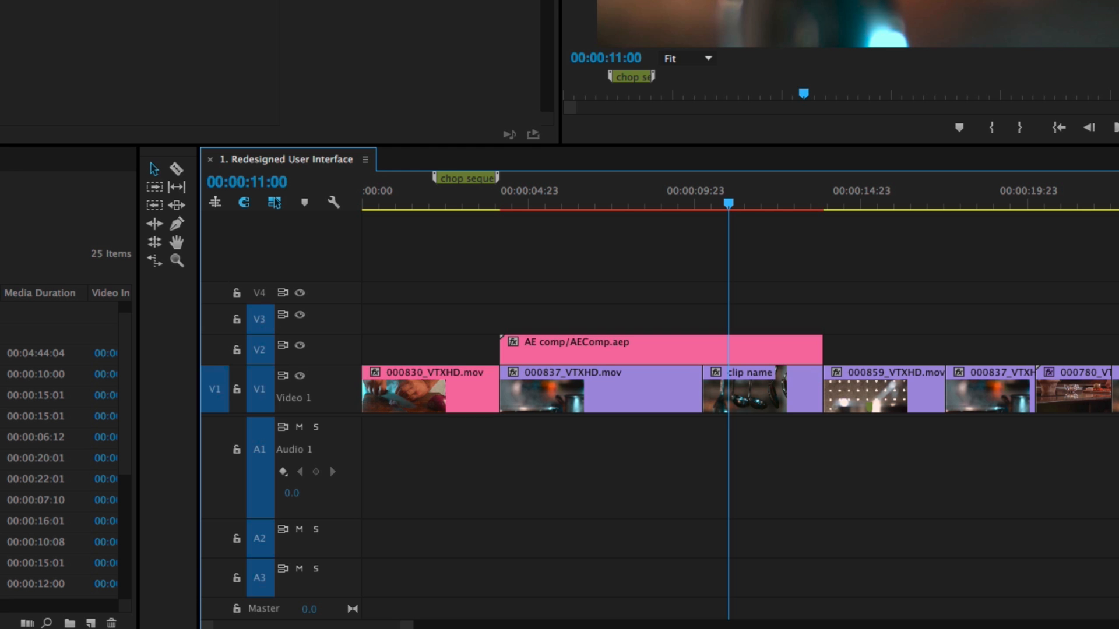
Load the "other clips" sequence from the Sequences bin into the Source Monitor
{"action": "scroll", "coordinate": [64, 449], "scroll_direction": "down", "scroll_amount": 10}
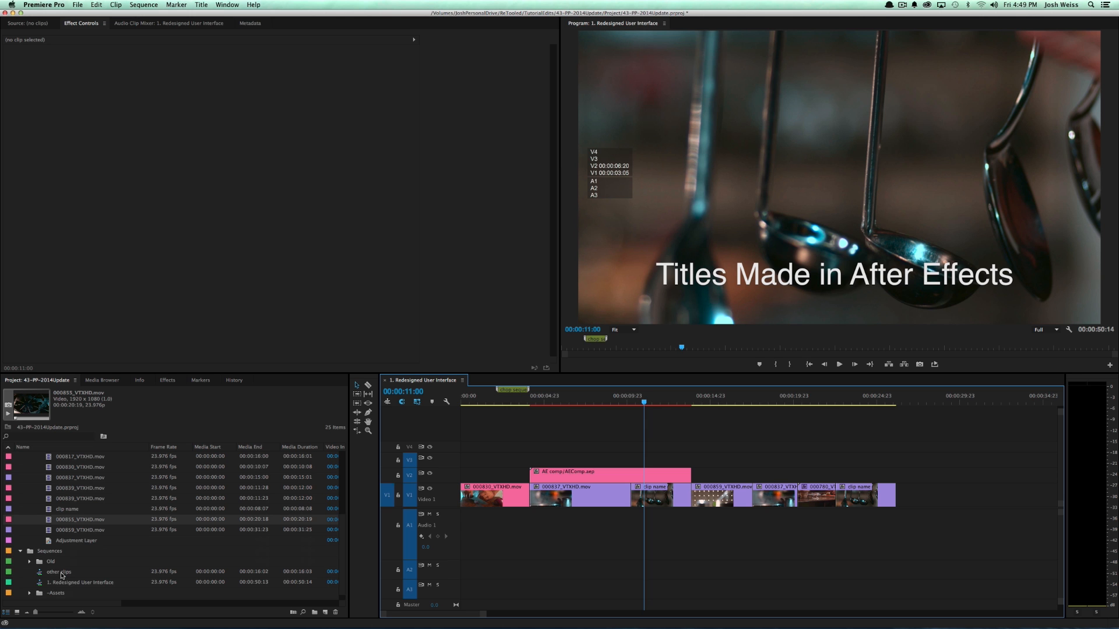
{"action": "left_click", "coordinate": [27, 24]}
{"action": "left_click_drag", "start_coordinate": [63, 574], "coordinate": [110, 263]}
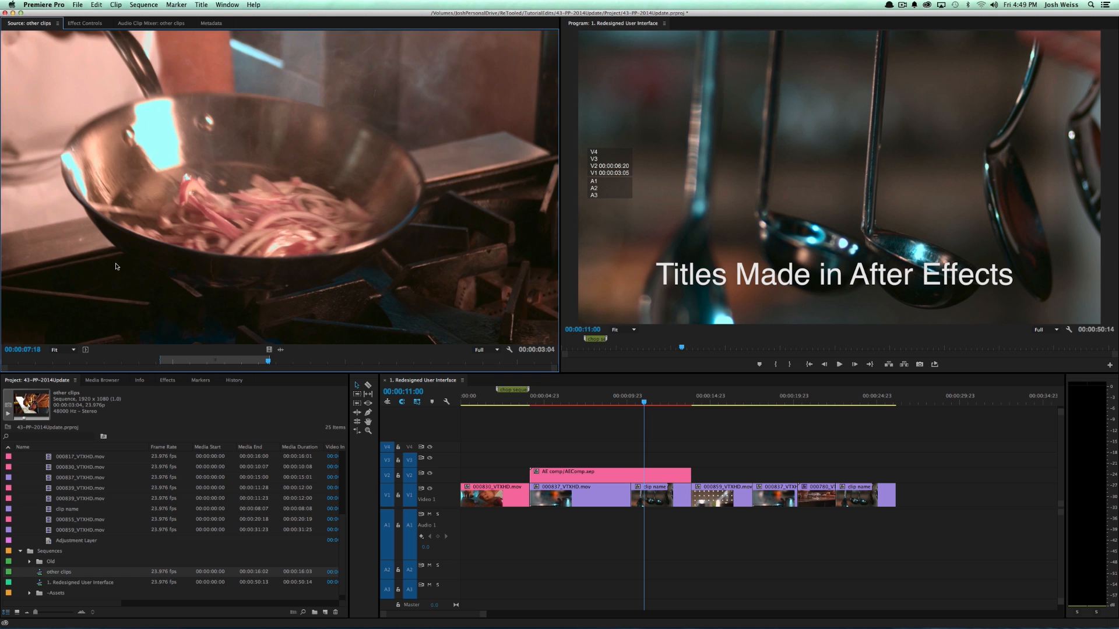
Open the source sequence "other clips" in a timeline and dock it above the "1. Redesigned User Interface" timeline
{"action": "left_click", "coordinate": [510, 349]}
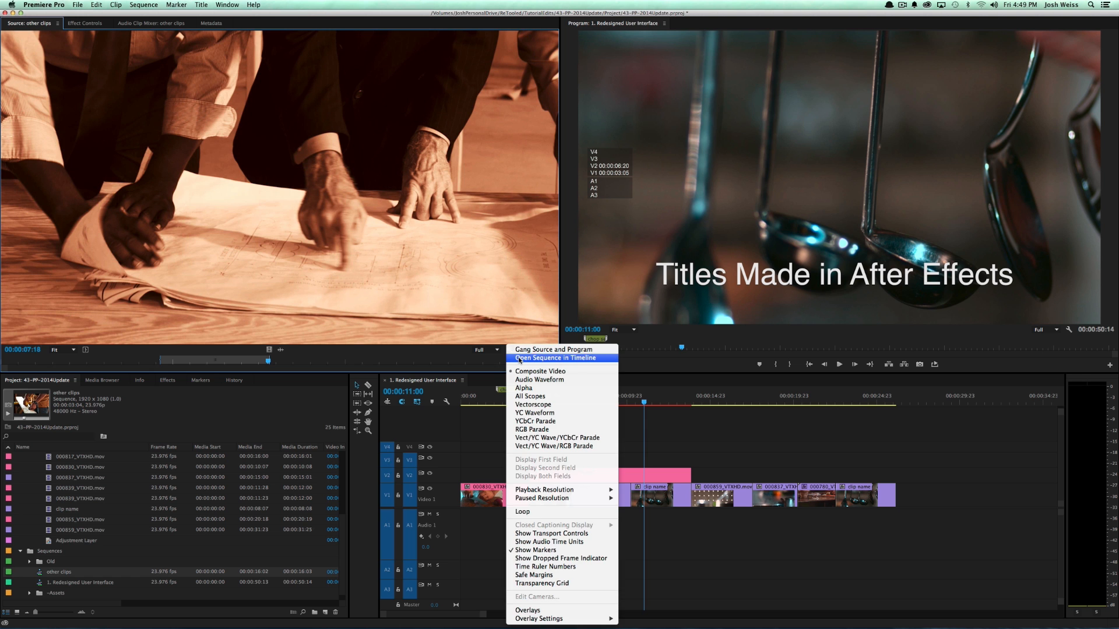
{"action": "left_click", "coordinate": [519, 359]}
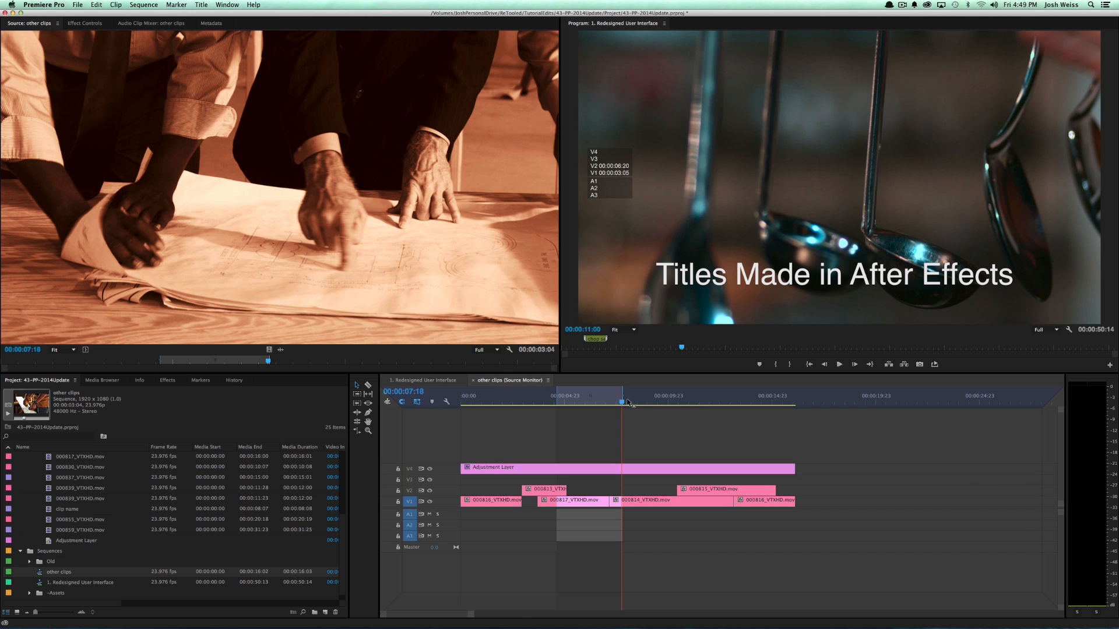
{"action": "left_click_drag", "start_coordinate": [627, 402], "coordinate": [627, 402]}
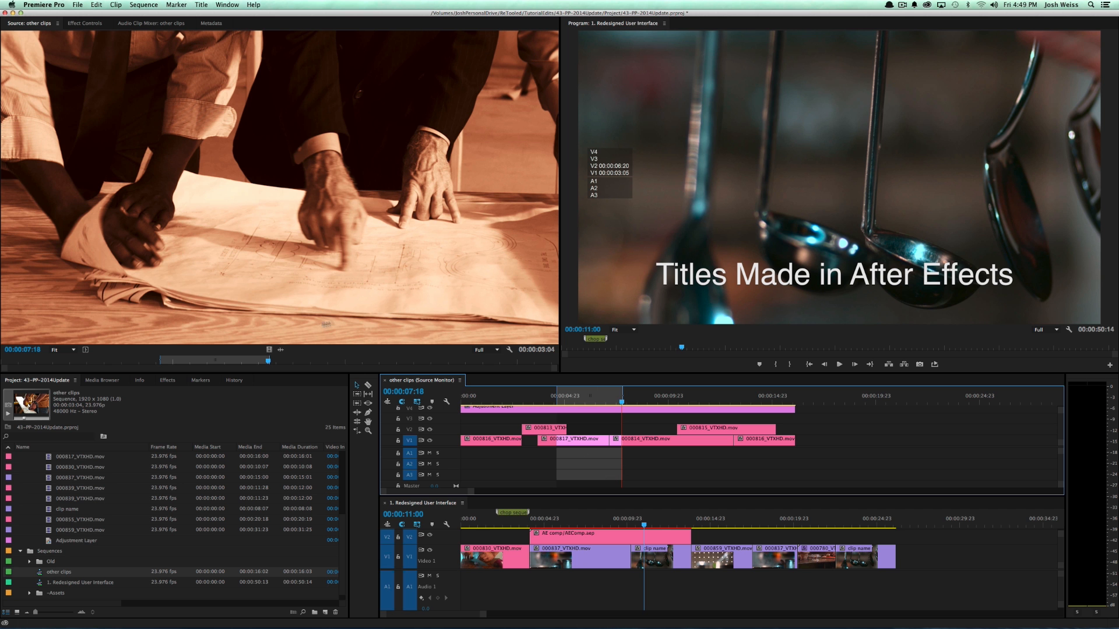
Scrub through the "other clips" source sequence and move its out point to about 00:00:09:19
{"action": "left_click_drag", "start_coordinate": [256, 361], "coordinate": [362, 377]}
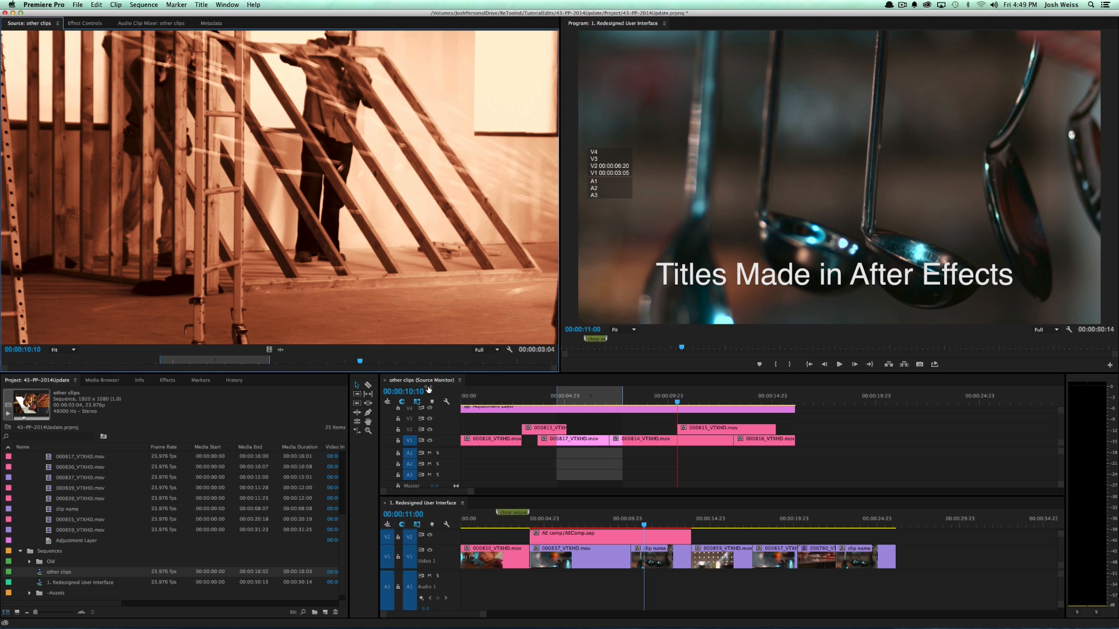
{"action": "left_click_drag", "start_coordinate": [301, 366], "coordinate": [339, 367]}
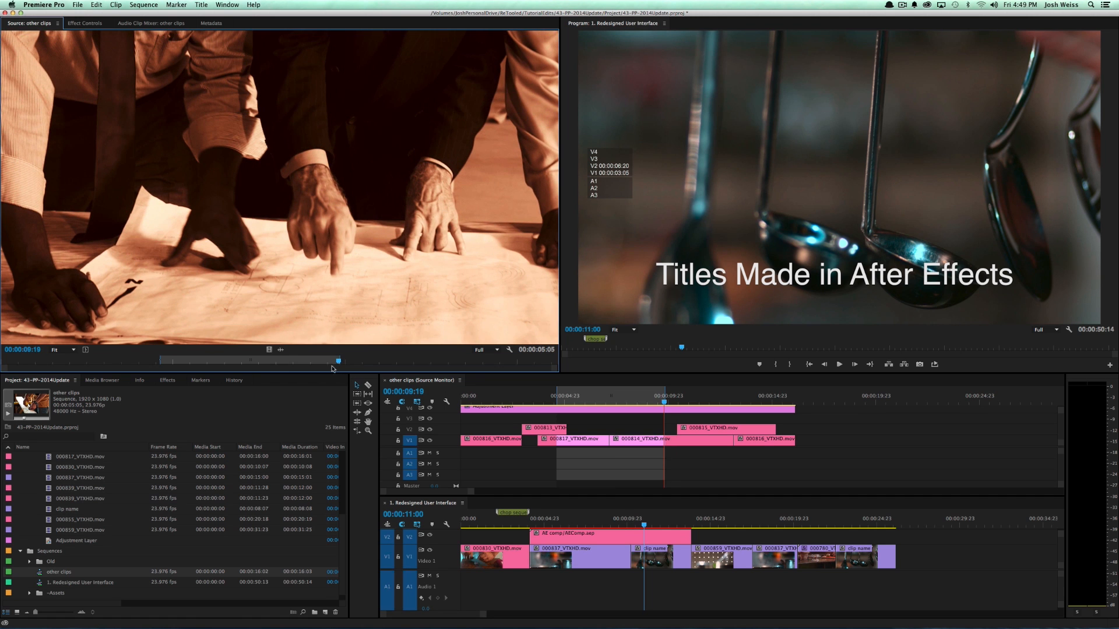
{"action": "key", "text": "shift+Up"}
{"action": "key", "text": "shift+Up"}
{"action": "key", "text": "shift+Up"}
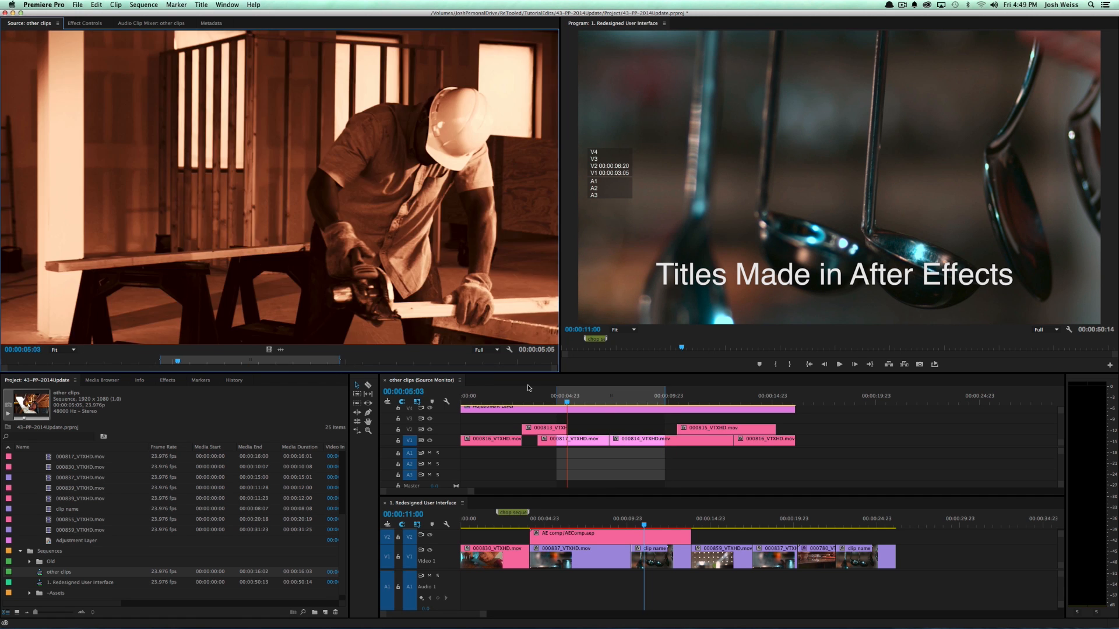
Overwrite the marked section of "other clips" into "1. Redesigned User Interface" at 00:00:26:20 and close the source timeline
{"action": "left_click", "coordinate": [908, 518]}
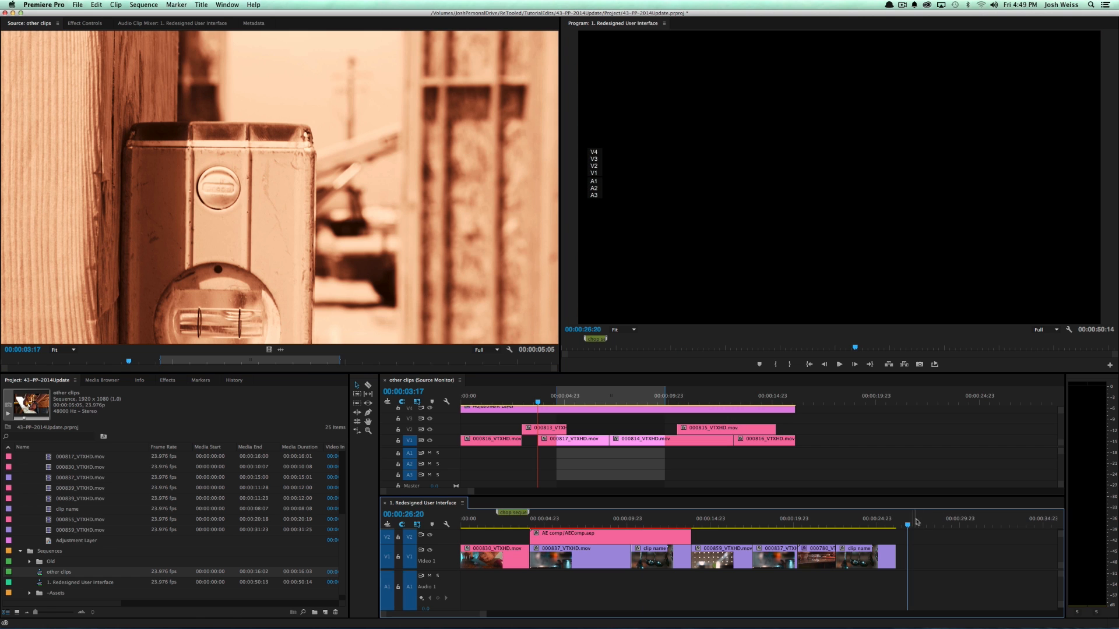
{"action": "key", "text": "period"}
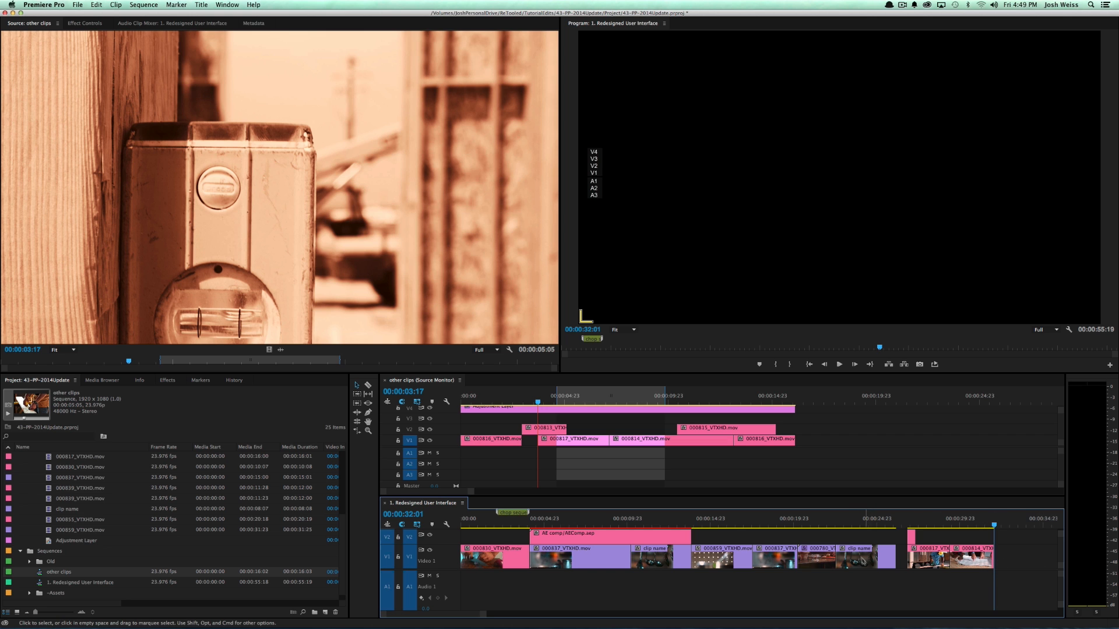
{"action": "left_click", "coordinate": [384, 380]}
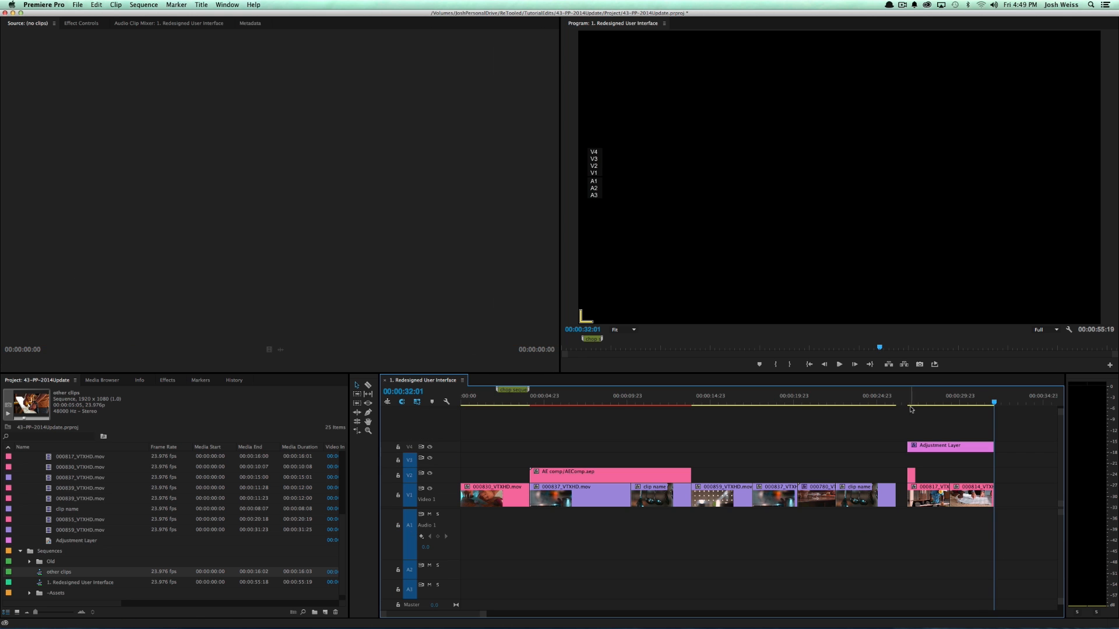
Check the newly added clips against the original "other clips" sequence in its own timeline, and return to "1. Redesigned User Interface"
{"action": "left_click_drag", "start_coordinate": [970, 467], "coordinate": [914, 500]}
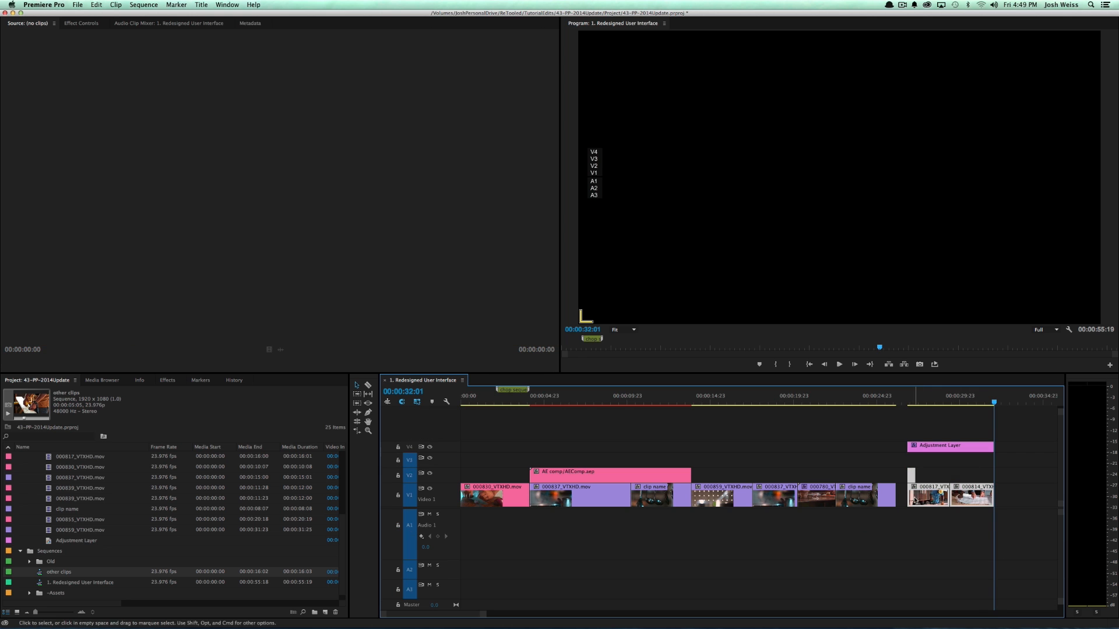
{"action": "left_click", "coordinate": [1012, 438]}
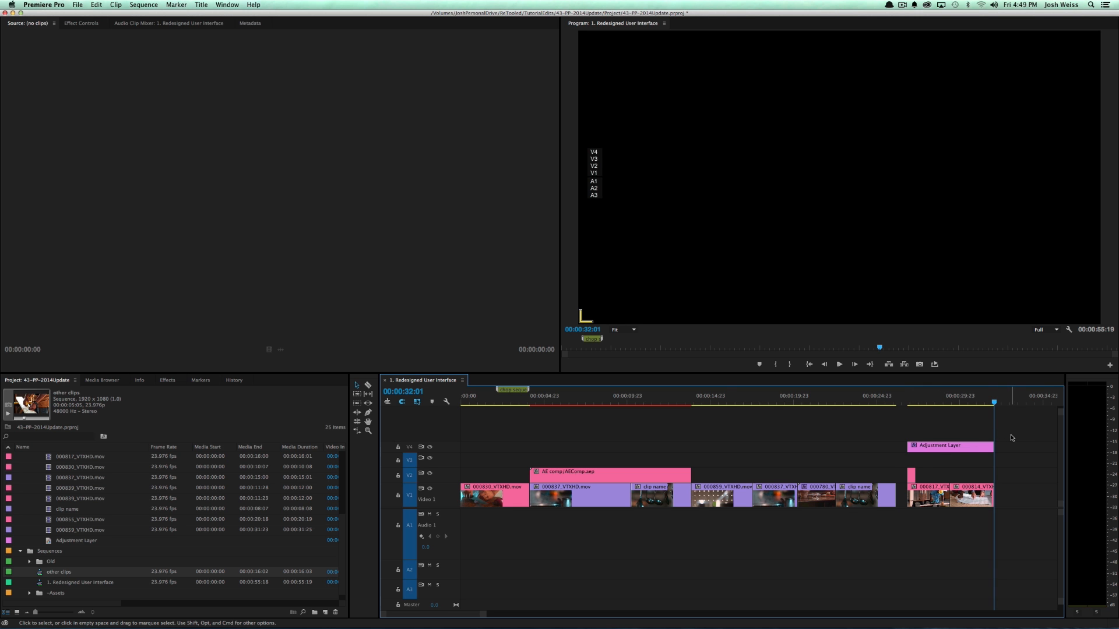
{"action": "double_click", "coordinate": [40, 577]}
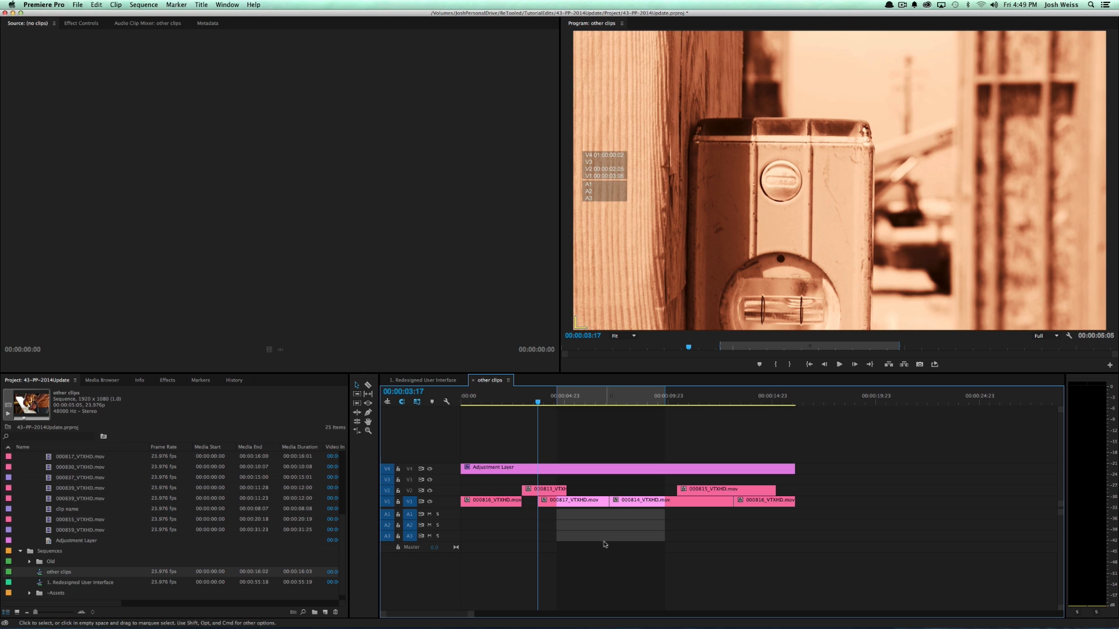
{"action": "left_click", "coordinate": [440, 380]}
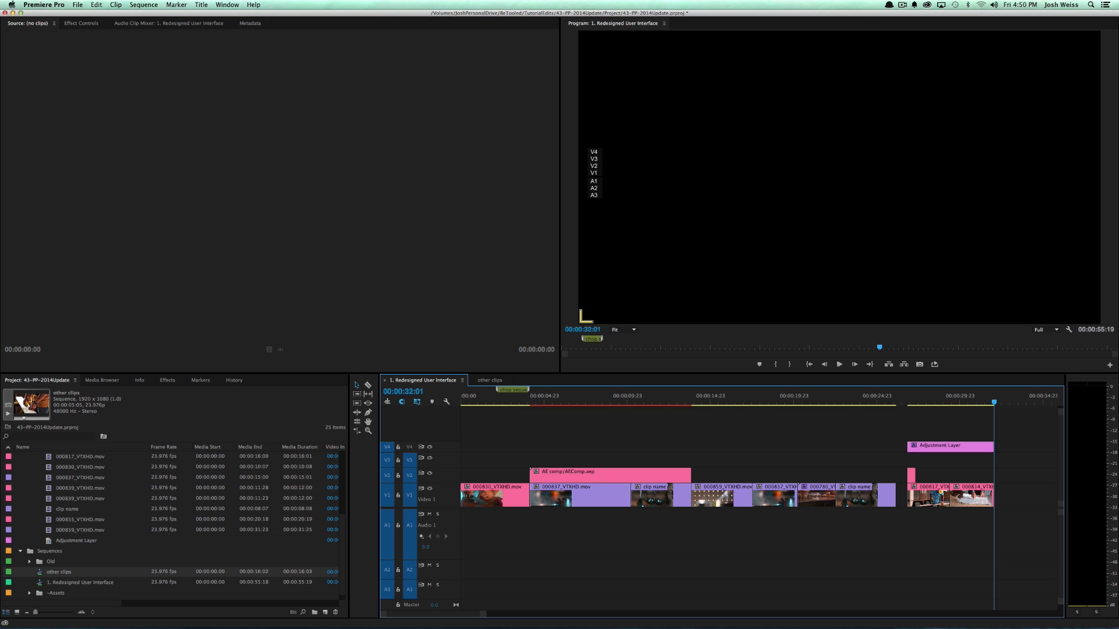
{"action": "left_click", "coordinate": [502, 450]}
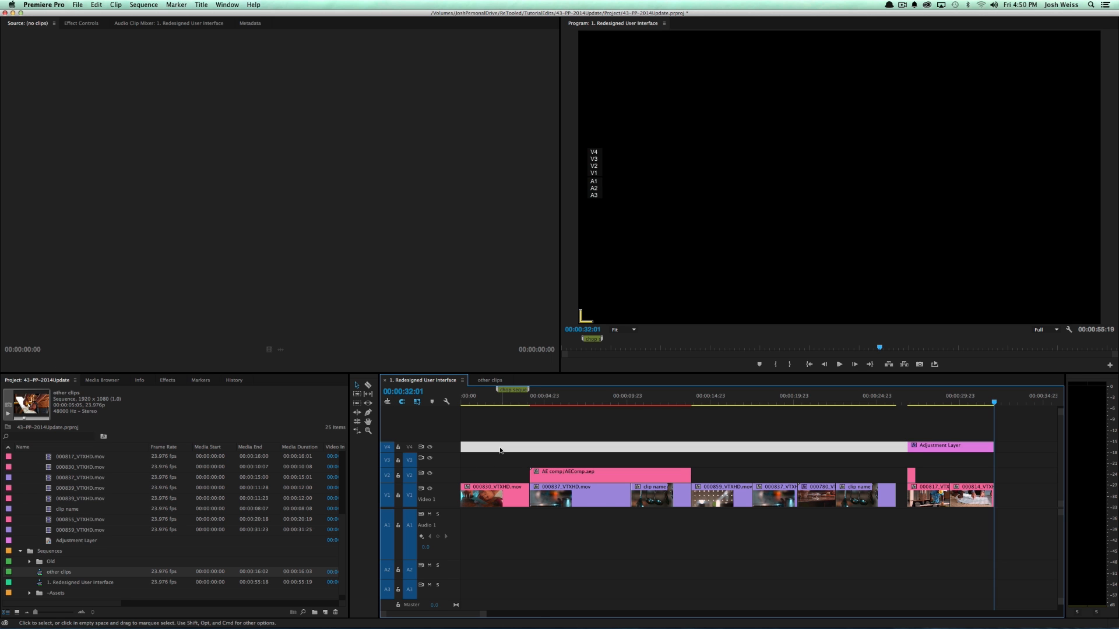
{"action": "key", "text": "minus"}
{"action": "left_click", "coordinate": [561, 552]}
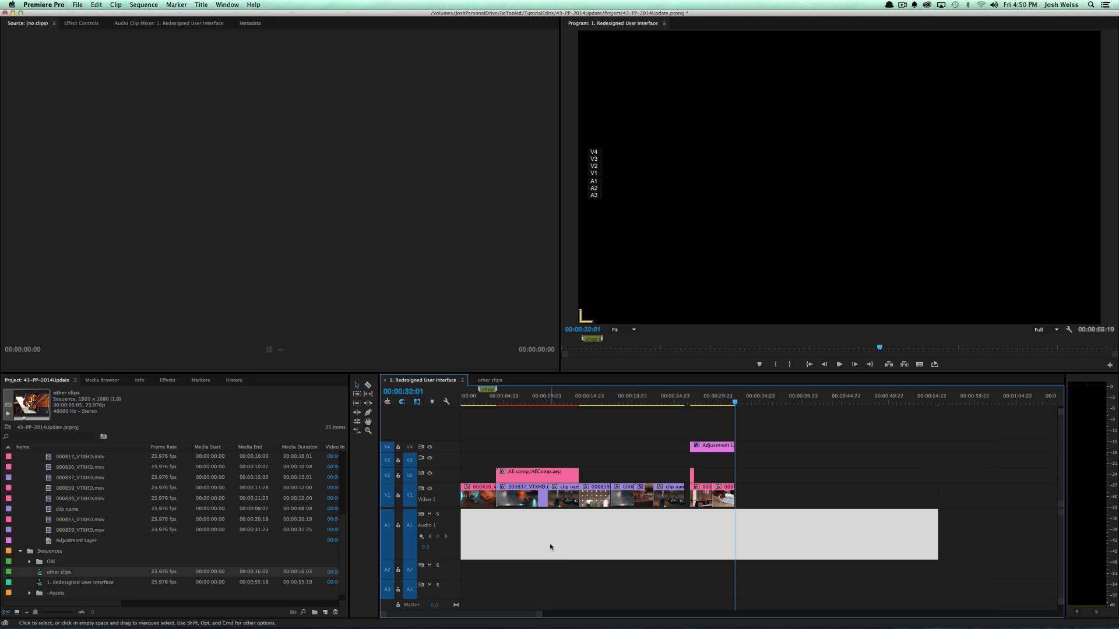
{"action": "left_click", "coordinate": [479, 477]}
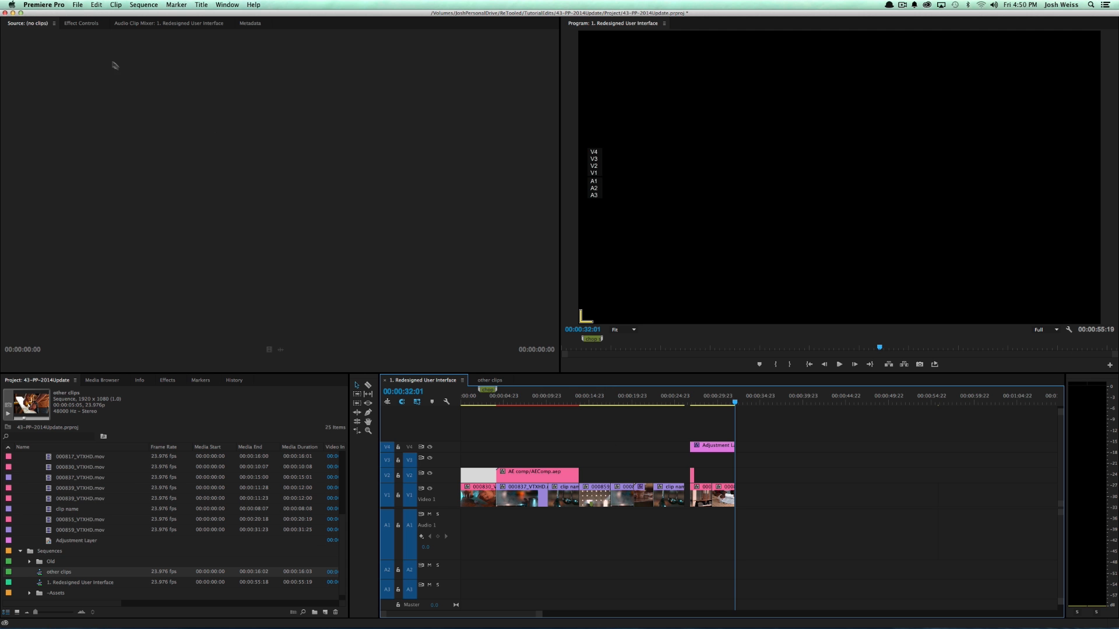
Set Project Manager to Consolidate and Transcode the "1. Redesigned User Interface" sequence, matching Individual Clips
{"action": "left_click", "coordinate": [76, 5]}
{"action": "left_click", "coordinate": [172, 286]}
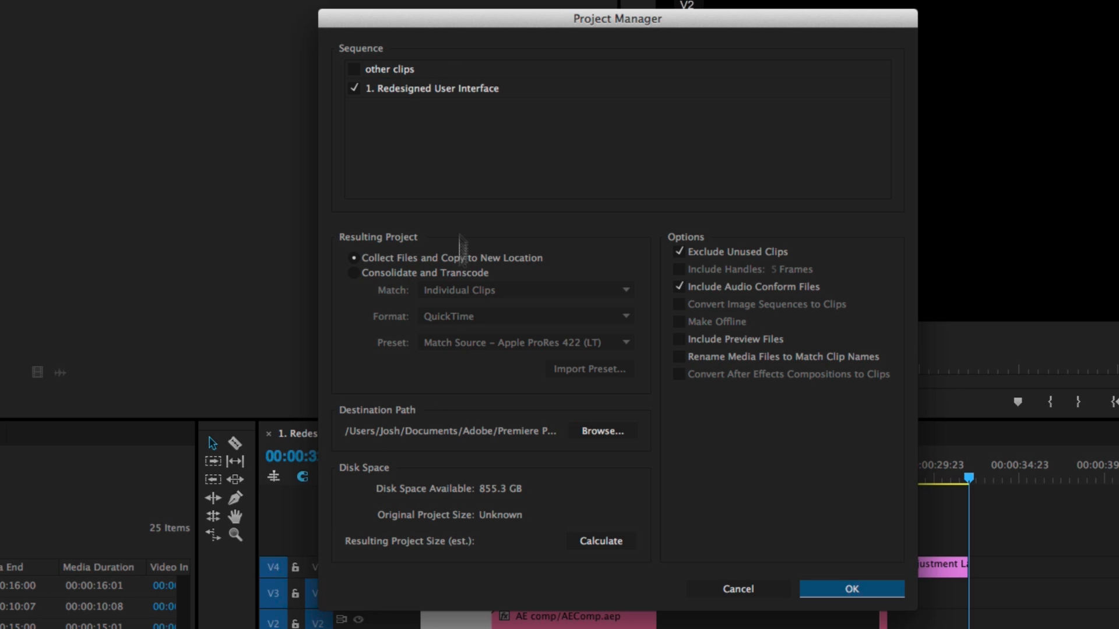
{"action": "left_click", "coordinate": [404, 277]}
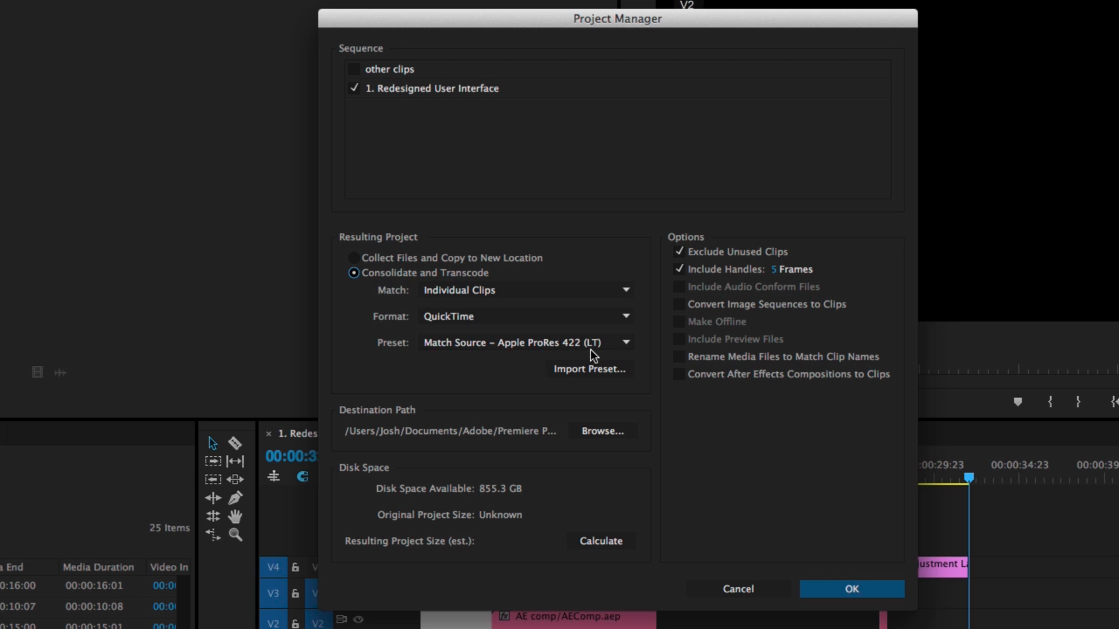
{"action": "left_click", "coordinate": [470, 290]}
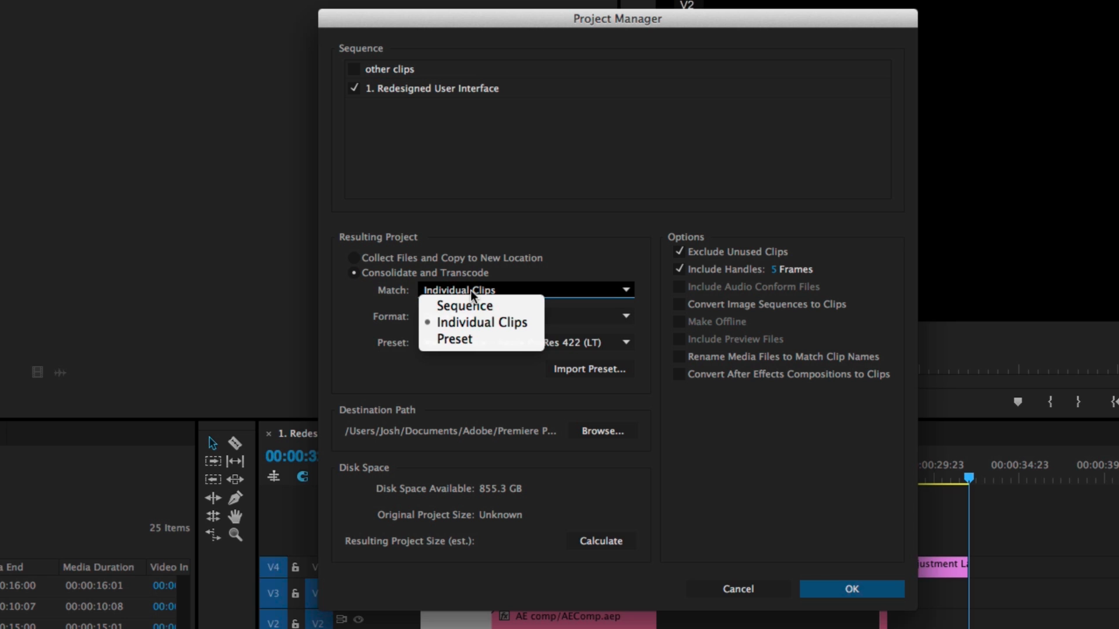
{"action": "left_click", "coordinate": [477, 324]}
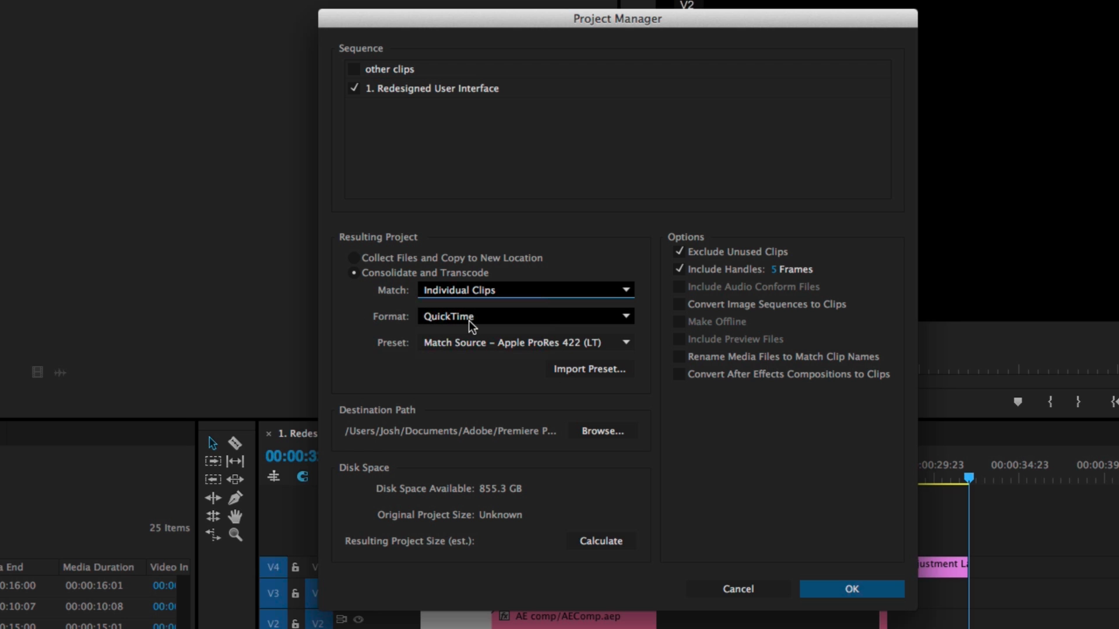
Choose QuickTime as the transcode format with the Match Source - Apple ProRes 422 (LT) preset
{"action": "left_click", "coordinate": [470, 322]}
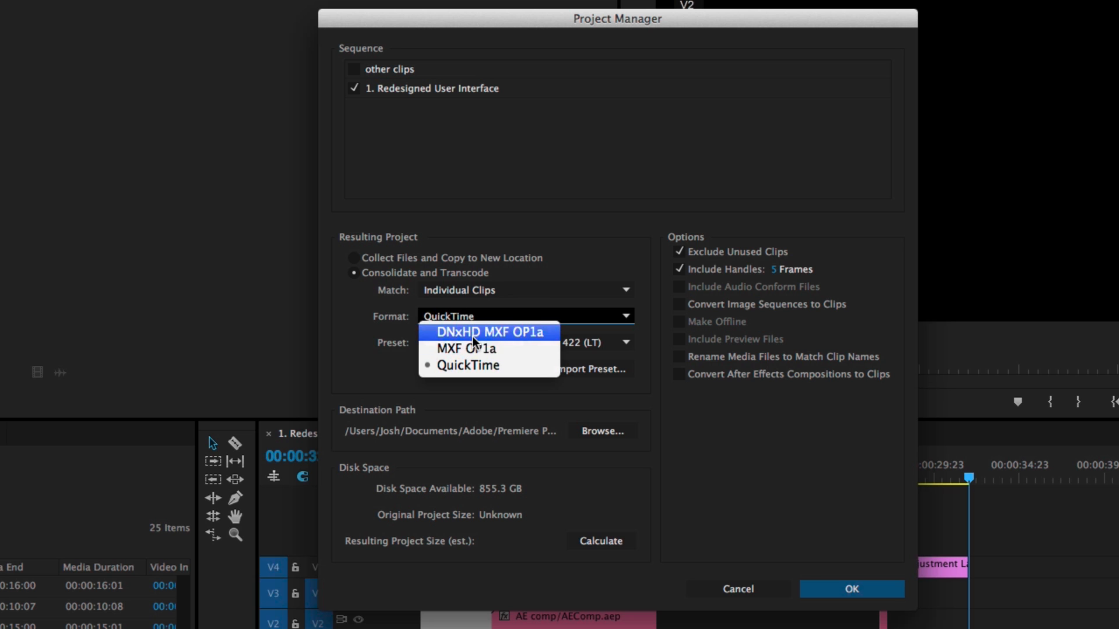
{"action": "left_click", "coordinate": [438, 365]}
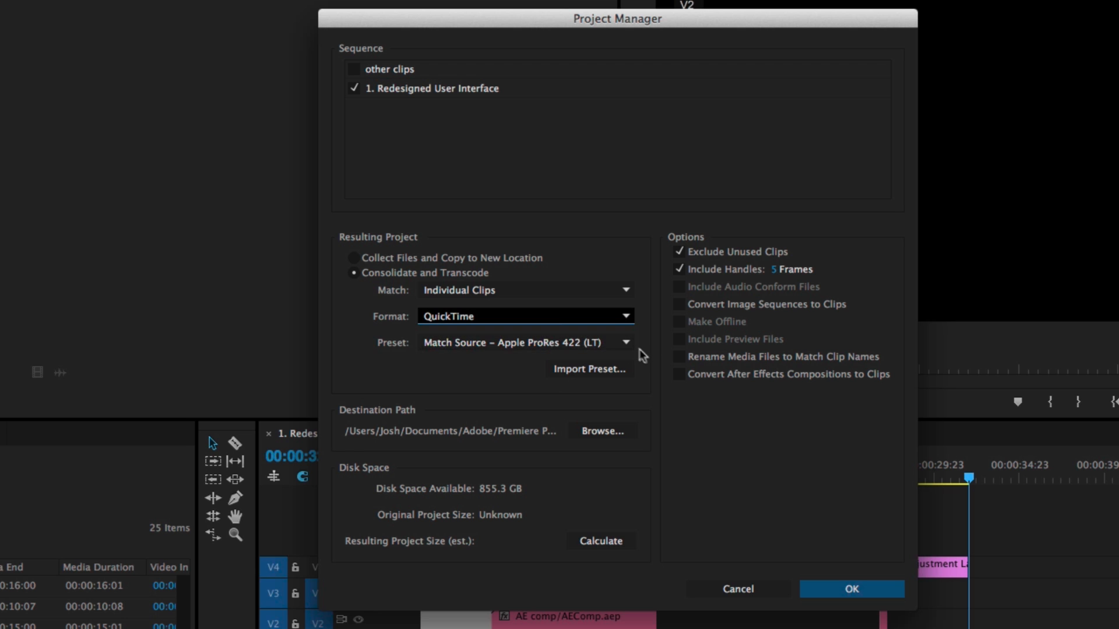
{"action": "left_click", "coordinate": [625, 345]}
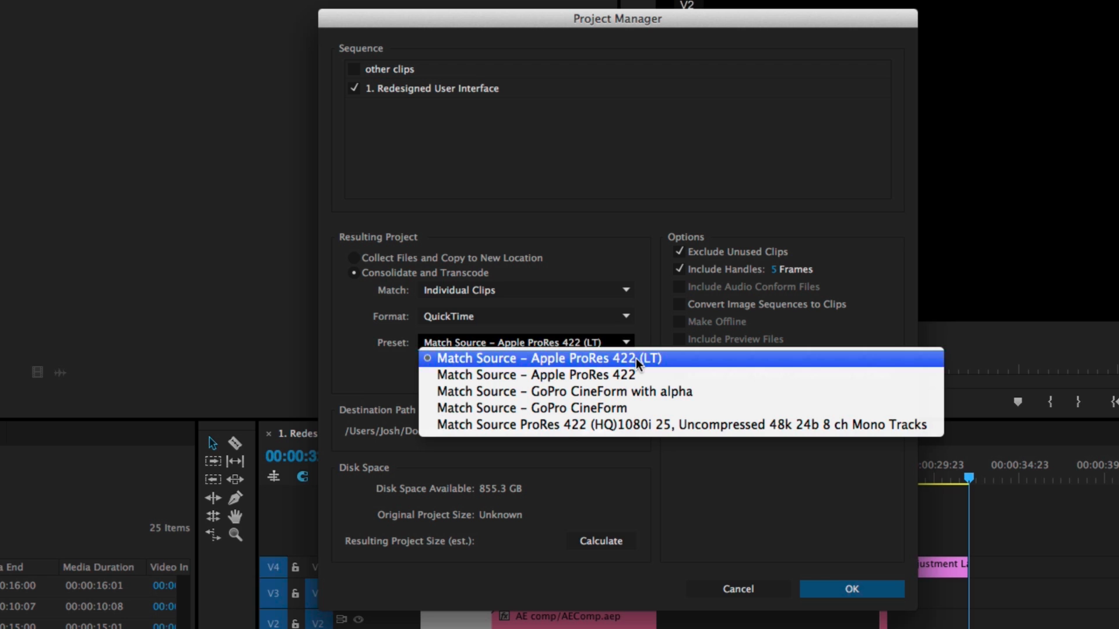
{"action": "left_click", "coordinate": [643, 361]}
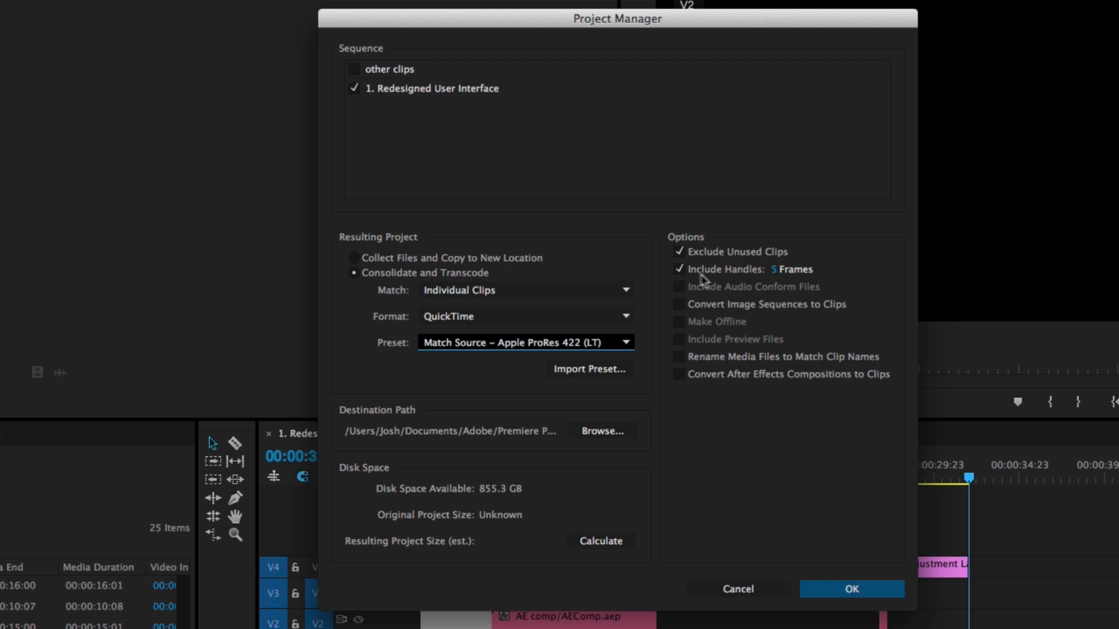
Set the handles to 55 frames and enable converting image sequences and After Effects compositions to clips
{"action": "left_click_drag", "start_coordinate": [774, 270], "coordinate": [823, 273]}
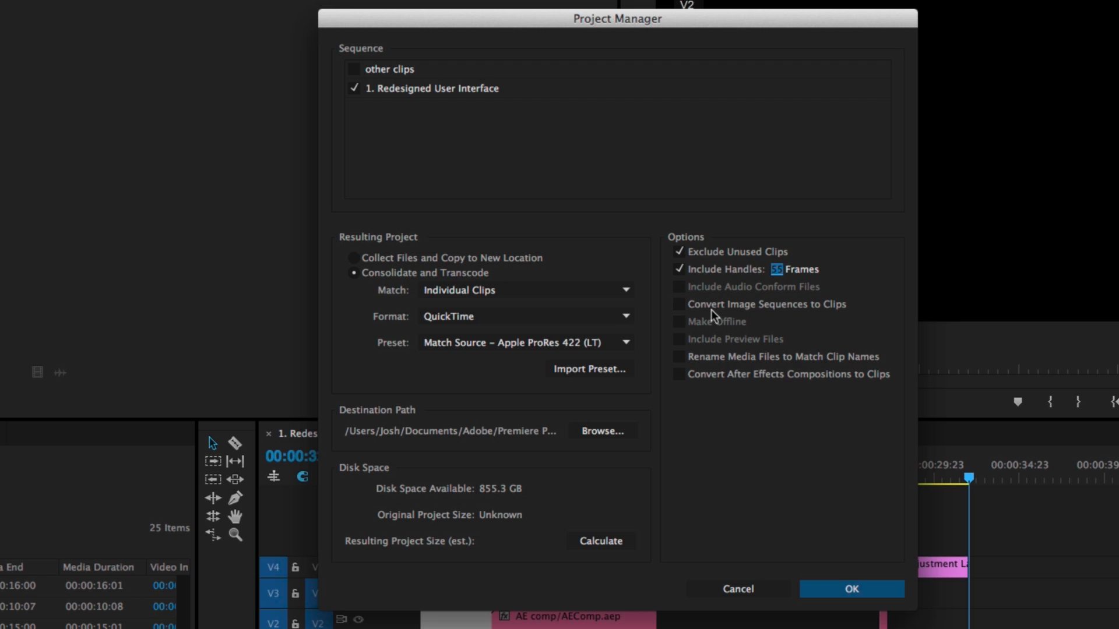
{"action": "key", "text": "Tab"}
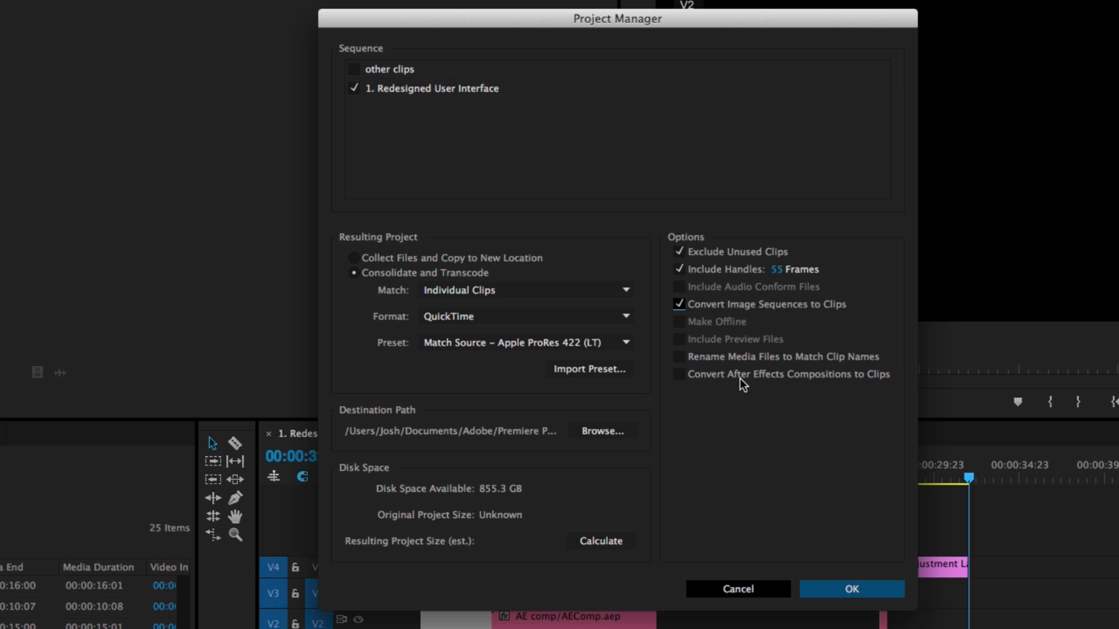
{"action": "left_click", "coordinate": [740, 379]}
{"action": "left_click_drag", "start_coordinate": [596, 19], "coordinate": [1118, 59]}
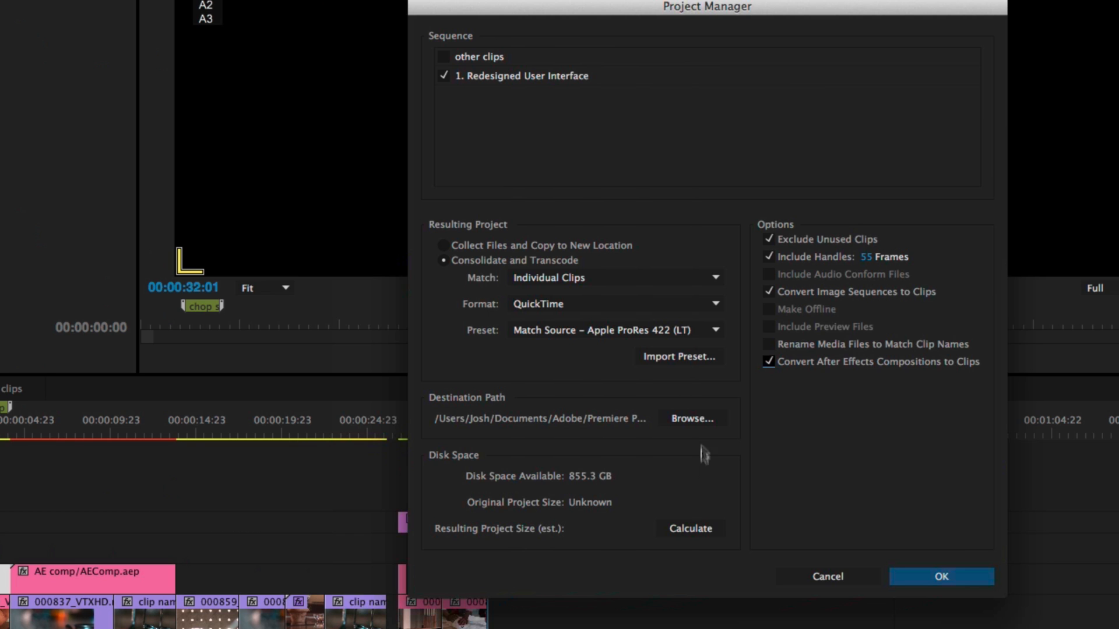
Review the available transcode presets and choose Match Source - GoPro CineForm with alpha
{"action": "left_click", "coordinate": [614, 328]}
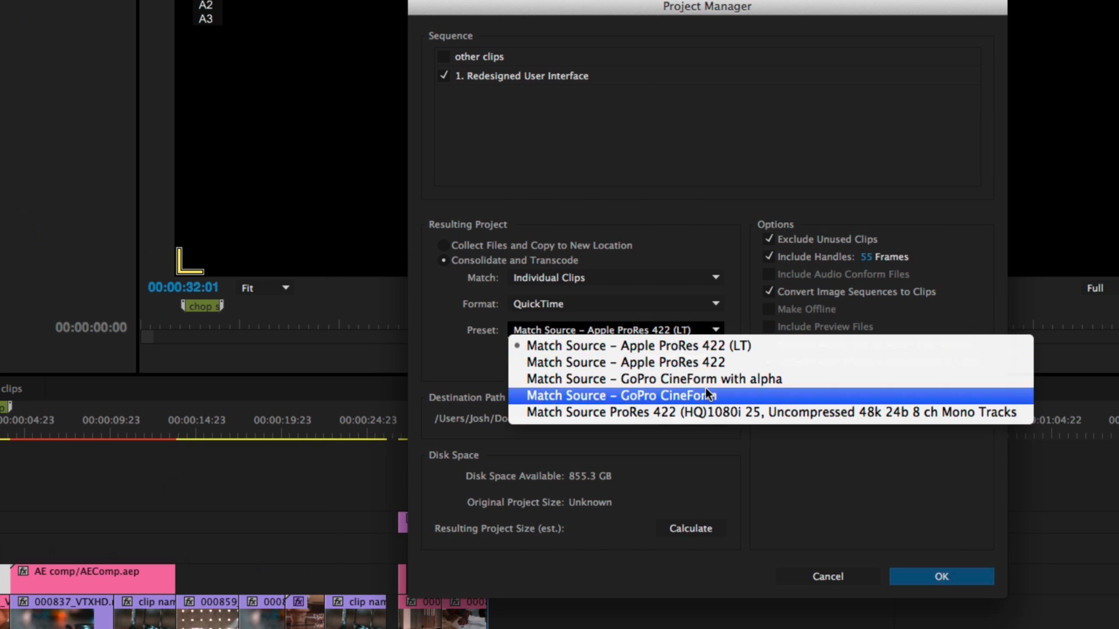
{"action": "left_click", "coordinate": [808, 473]}
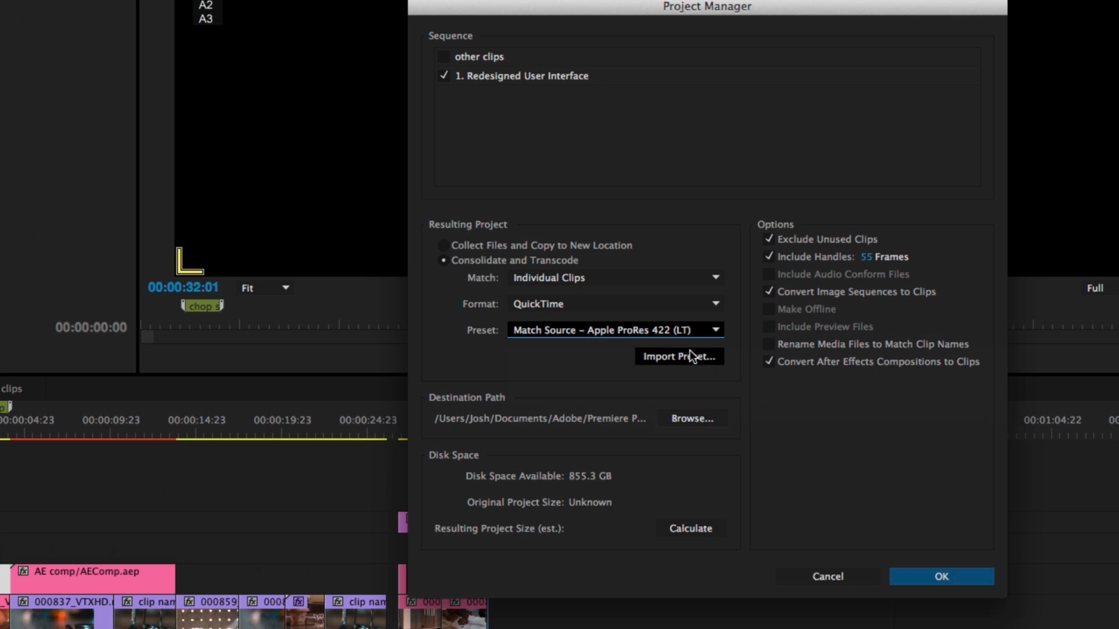
{"action": "left_click", "coordinate": [660, 334]}
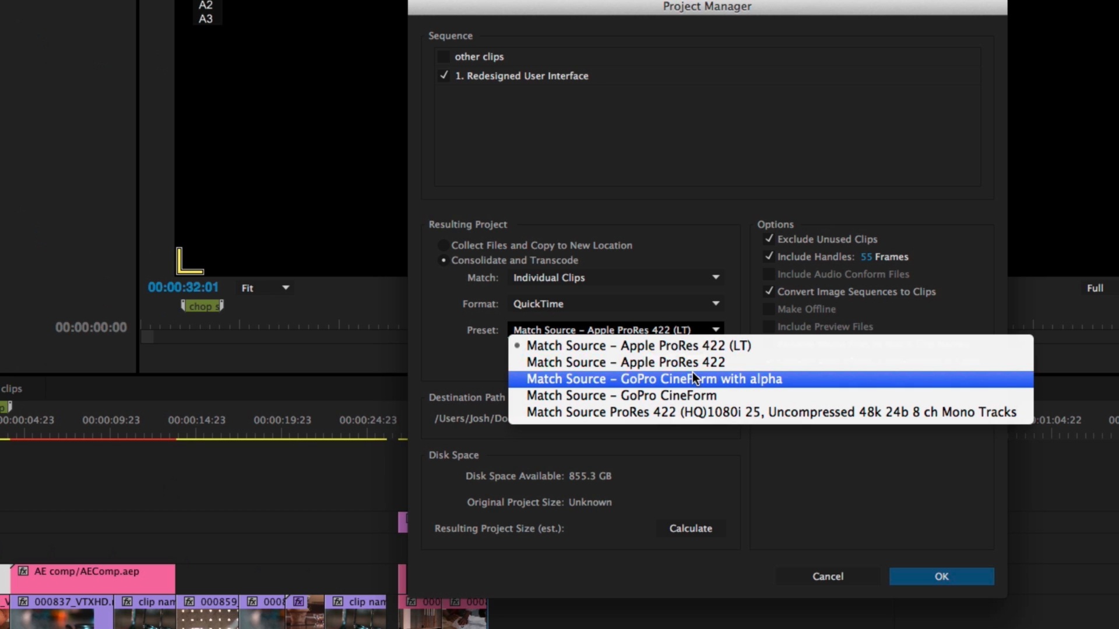
{"action": "left_click", "coordinate": [684, 301]}
{"action": "left_click", "coordinate": [672, 331]}
{"action": "left_click", "coordinate": [722, 380]}
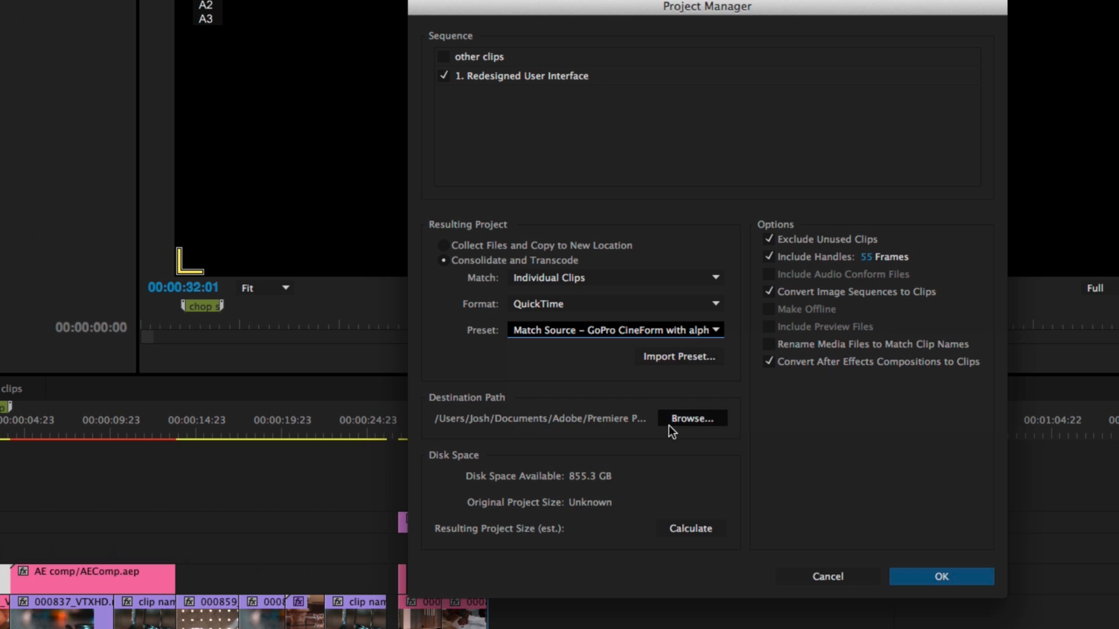
Calculate the resulting project size in Project Manager, and save the project without consolidating it
{"action": "left_click", "coordinate": [680, 523]}
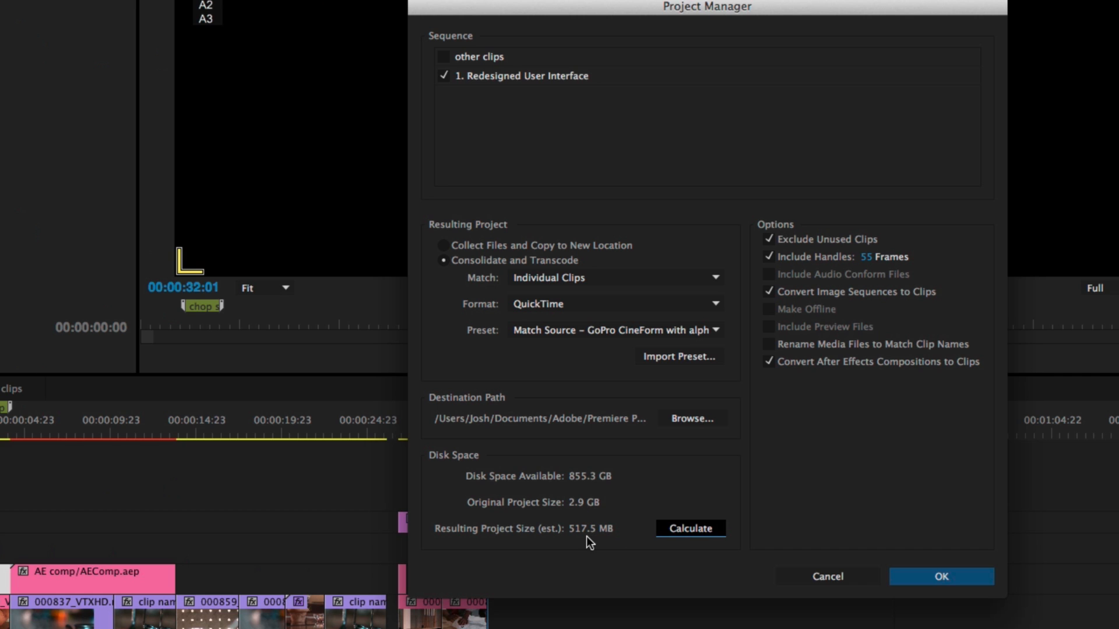
{"action": "left_click", "coordinate": [828, 577]}
{"action": "key", "text": "super+s"}
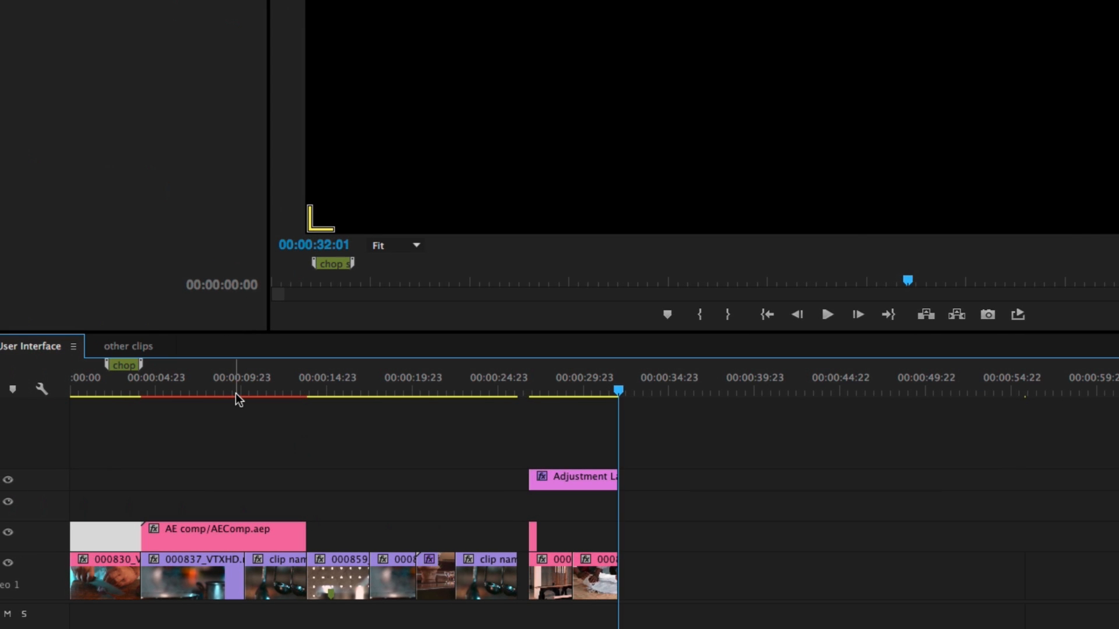
Start Render and Replace on the AE comp/AEComp.aep clip, matching individual clips
{"action": "left_click", "coordinate": [225, 386]}
{"action": "key", "text": "="}
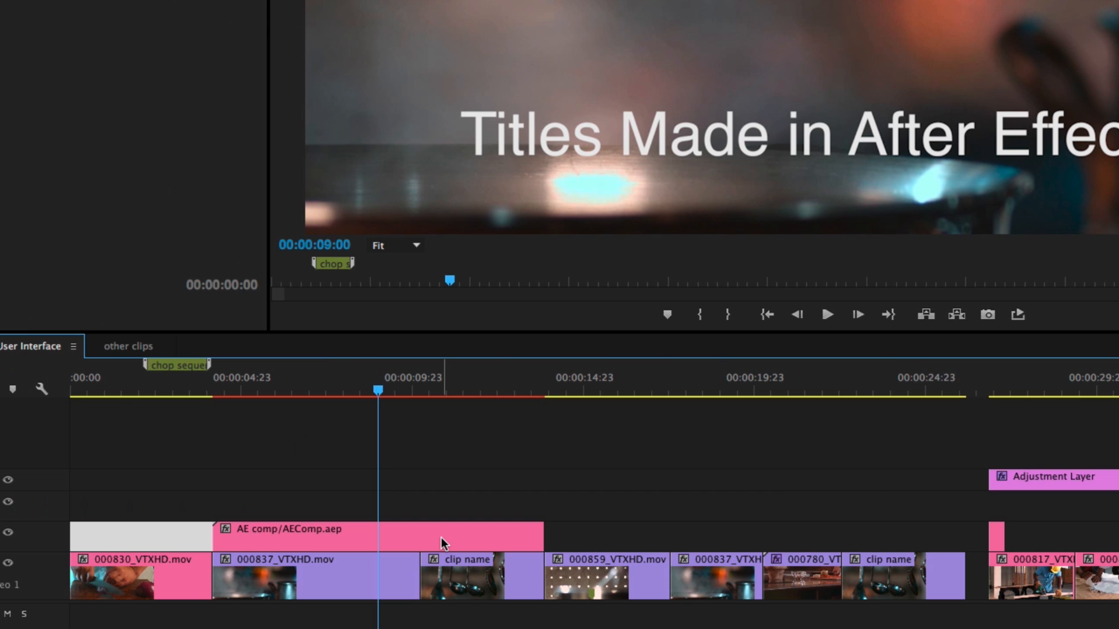
{"action": "left_click_drag", "start_coordinate": [588, 511], "coordinate": [458, 537]}
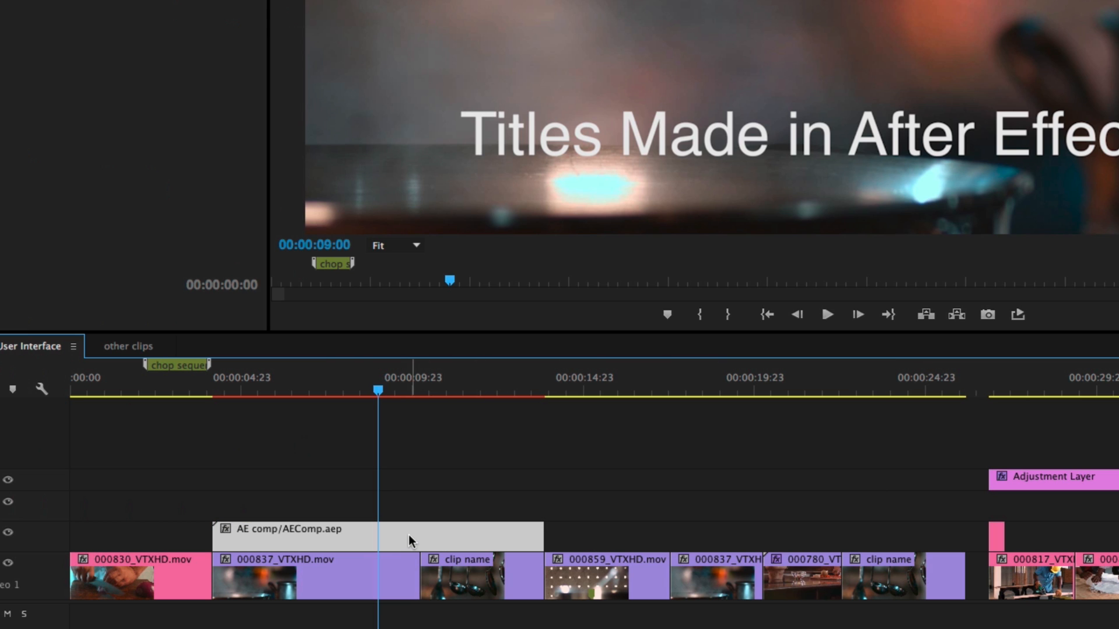
{"action": "right_click", "coordinate": [408, 535]}
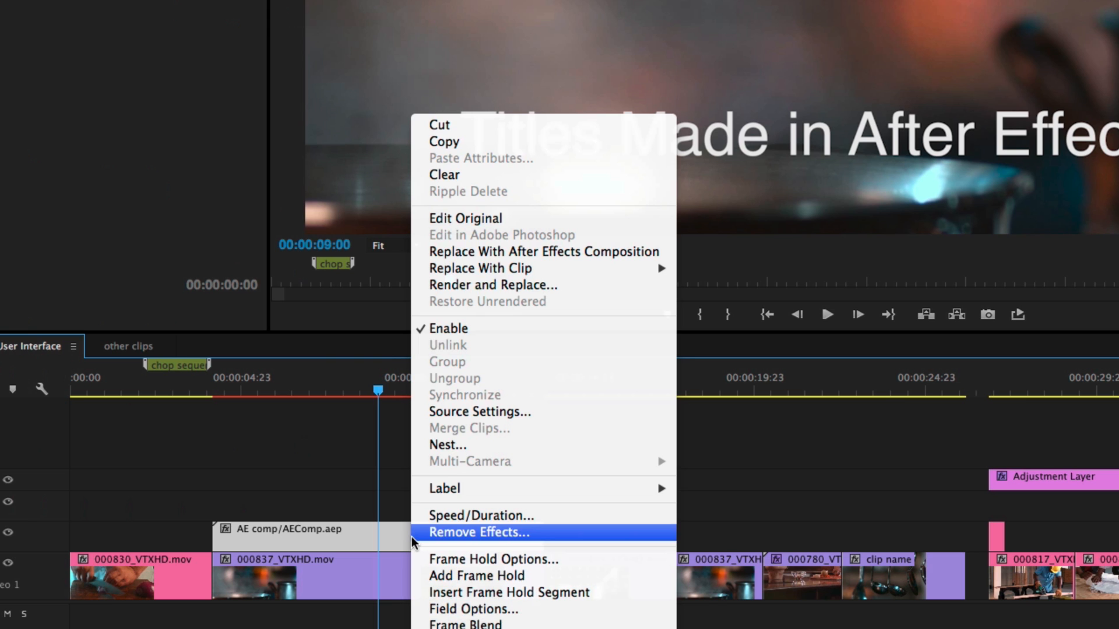
{"action": "mouse_move", "coordinate": [532, 275]}
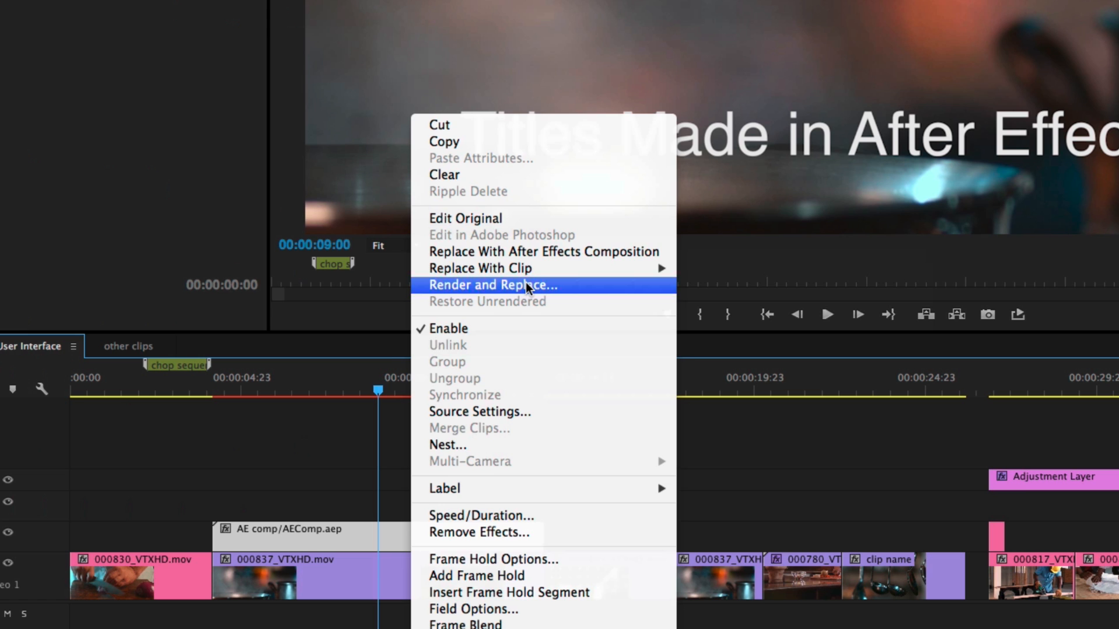
{"action": "left_click", "coordinate": [526, 285]}
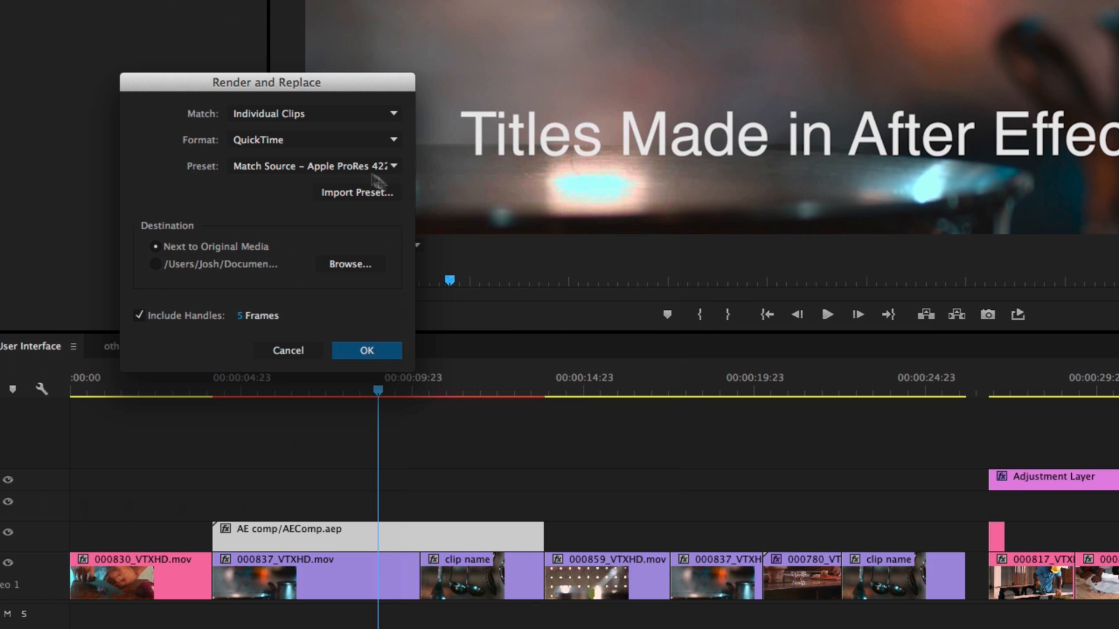
{"action": "left_click", "coordinate": [310, 115]}
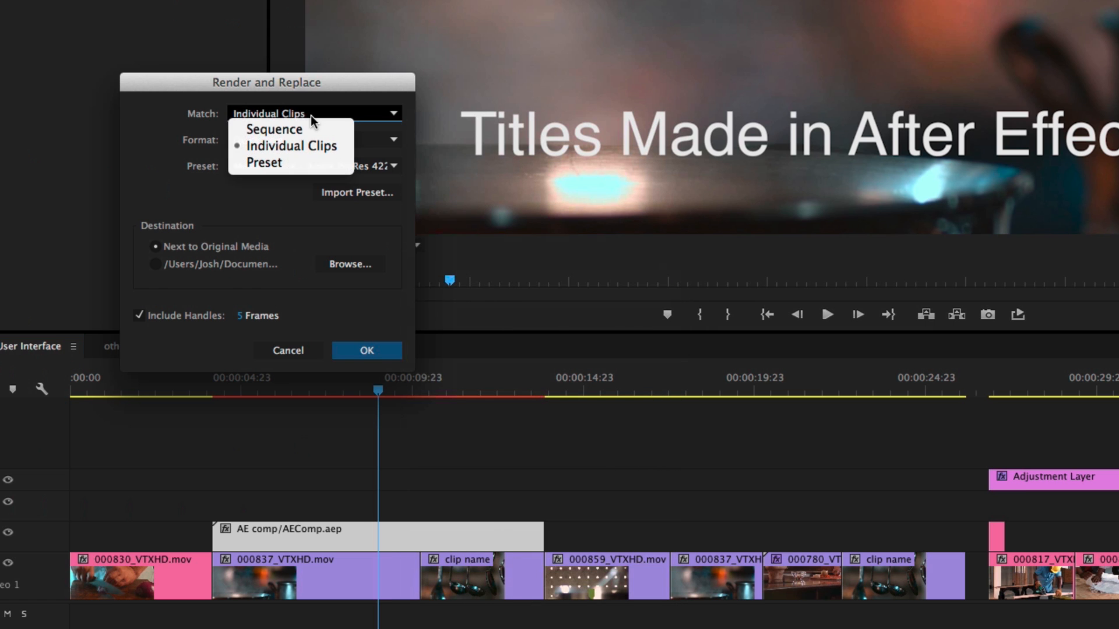
{"action": "left_click", "coordinate": [296, 151]}
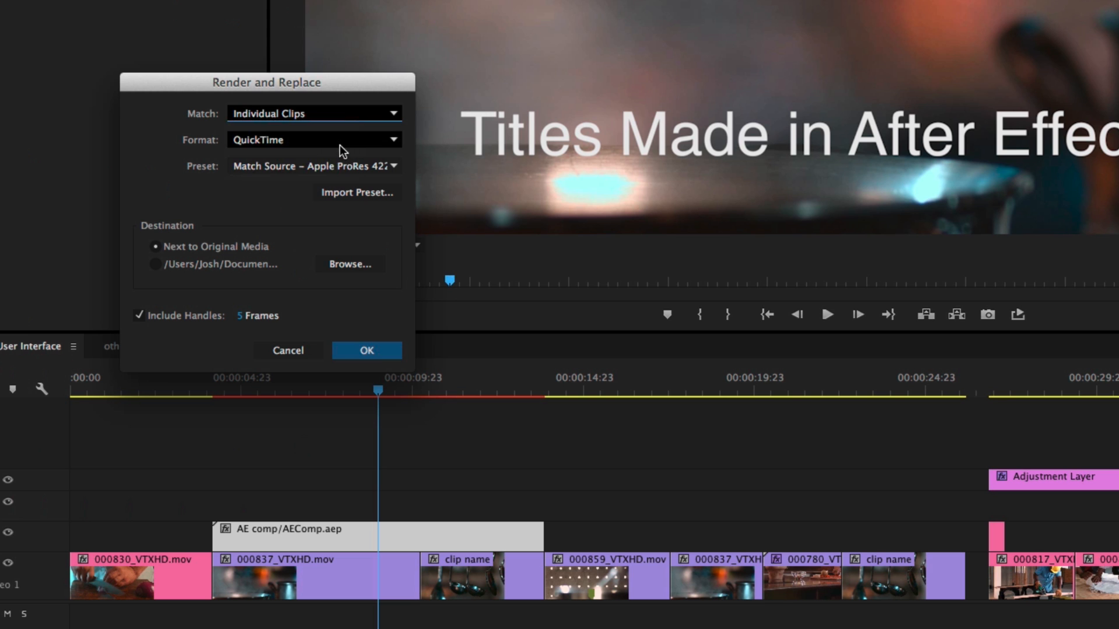
Render and replace the composition using the Match Source - GoPro CineForm with alpha preset and 77-frame handles
{"action": "left_click", "coordinate": [340, 165]}
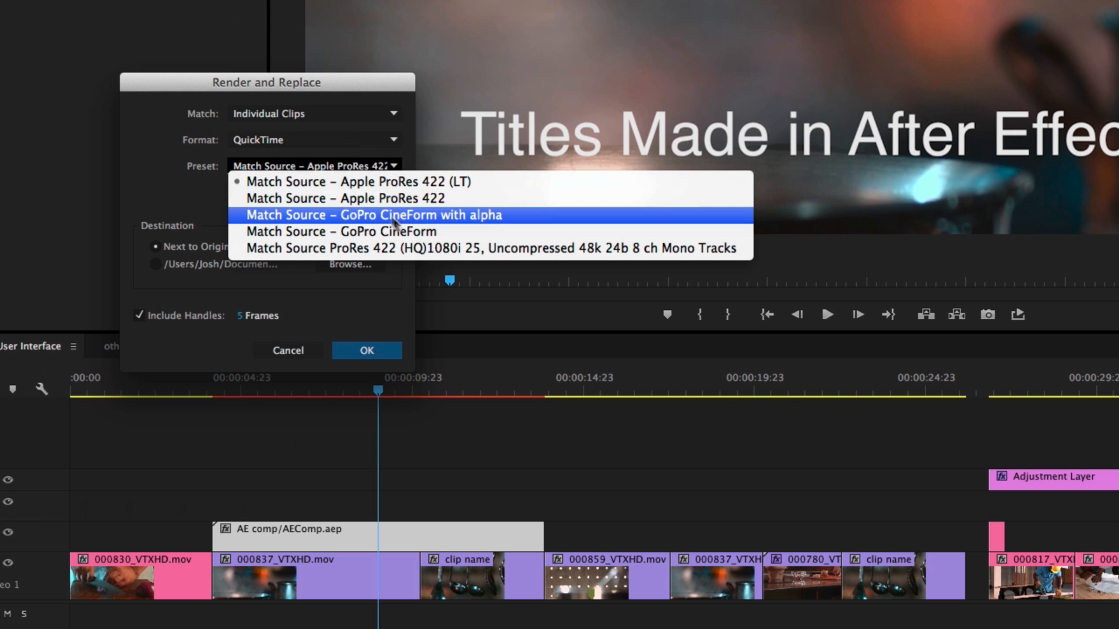
{"action": "left_click", "coordinate": [433, 215]}
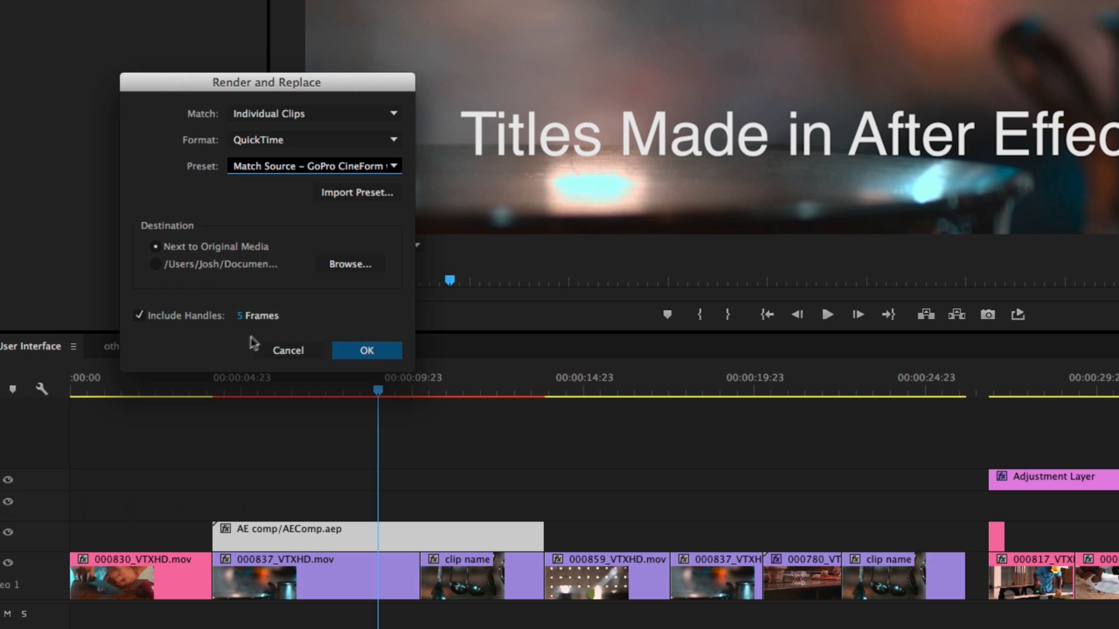
{"action": "left_click_drag", "start_coordinate": [240, 318], "coordinate": [313, 325]}
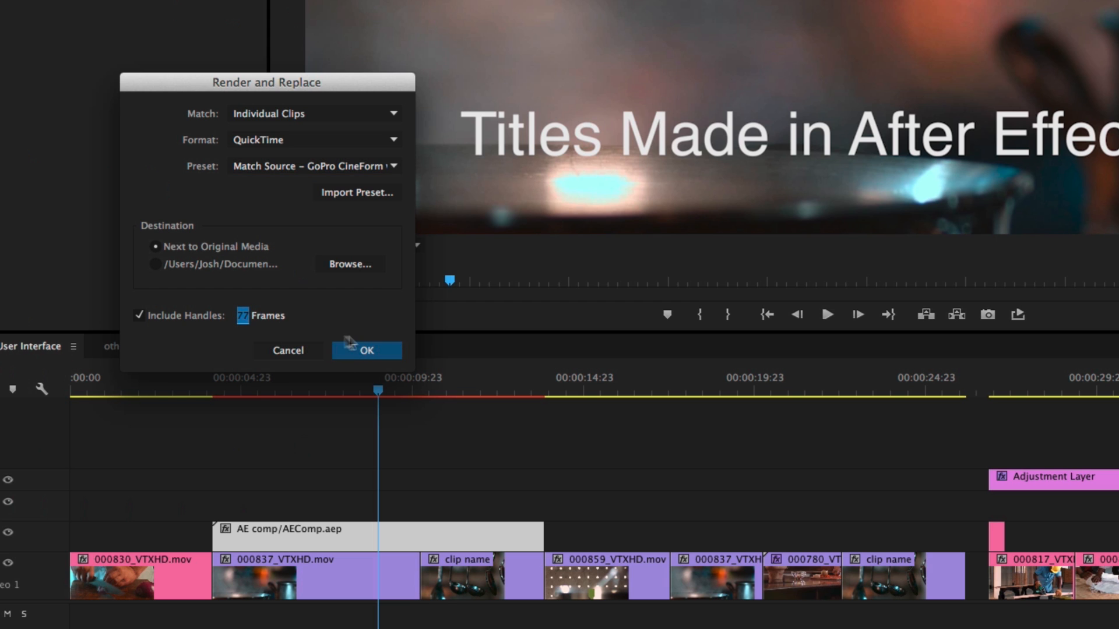
{"action": "left_click", "coordinate": [373, 353]}
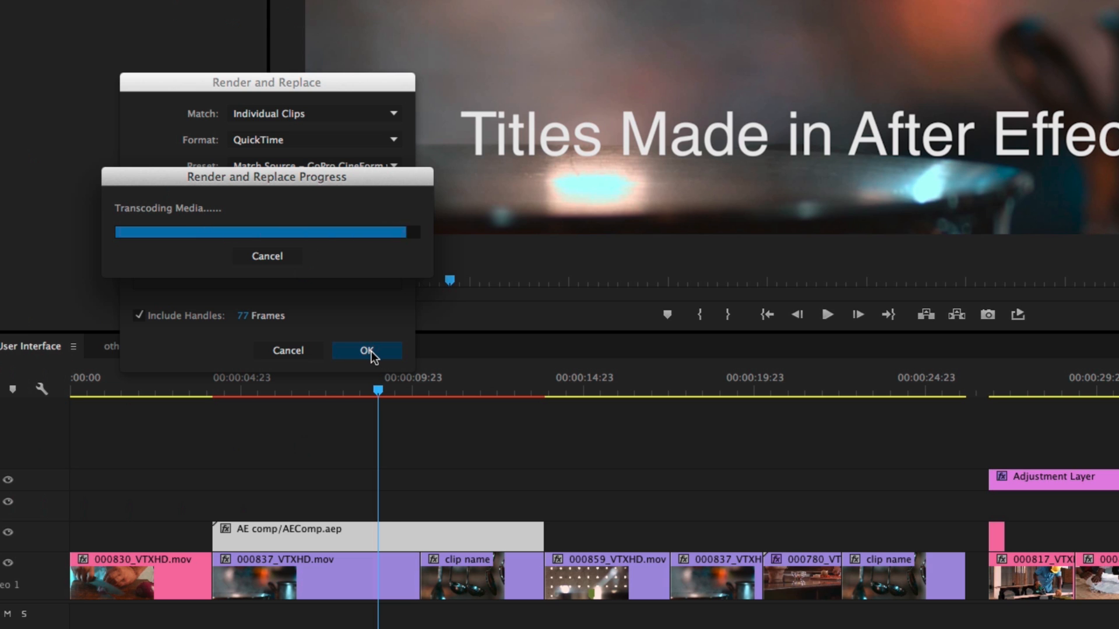
Play back the sequence from the start of the rendered title clip to check its playback
{"action": "left_click_drag", "start_coordinate": [461, 501], "coordinate": [423, 544]}
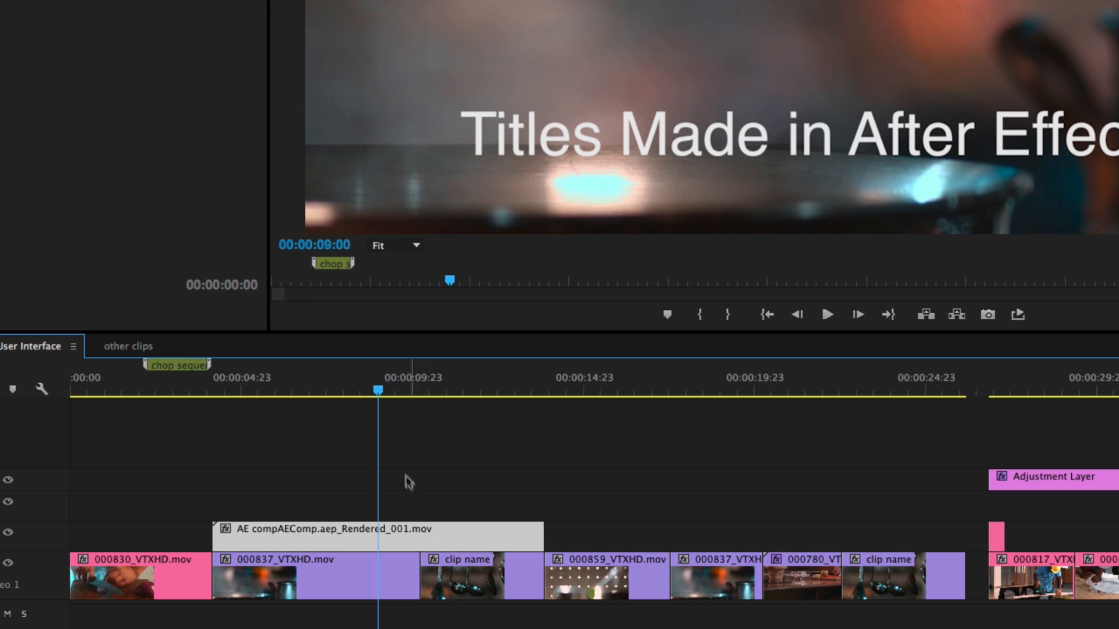
{"action": "left_click", "coordinate": [205, 394]}
{"action": "key", "text": "space"}
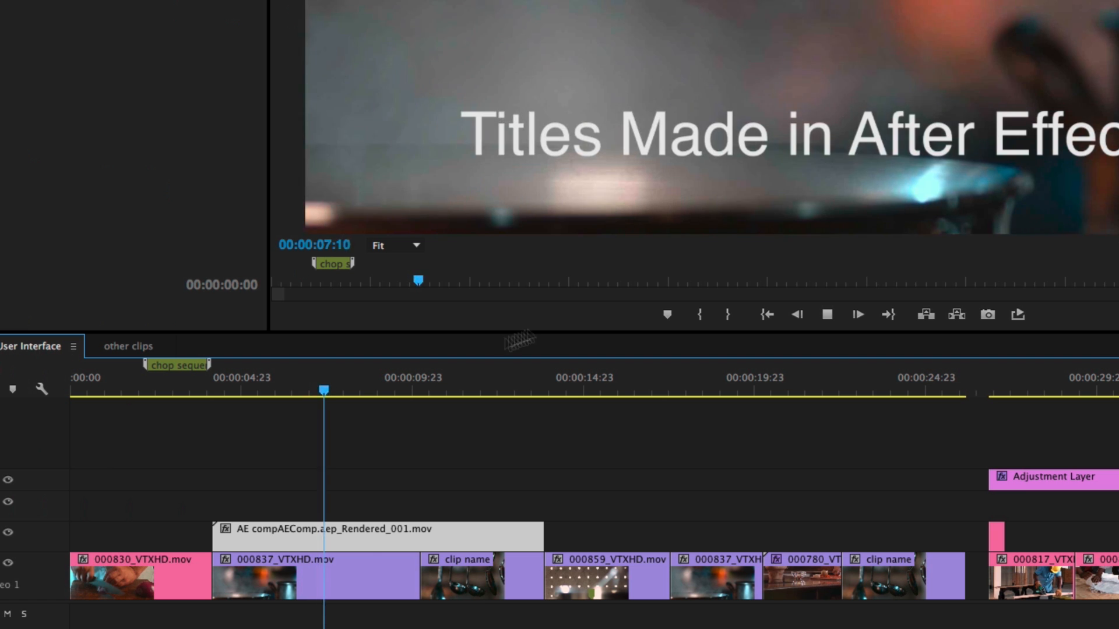
{"action": "key", "text": "space"}
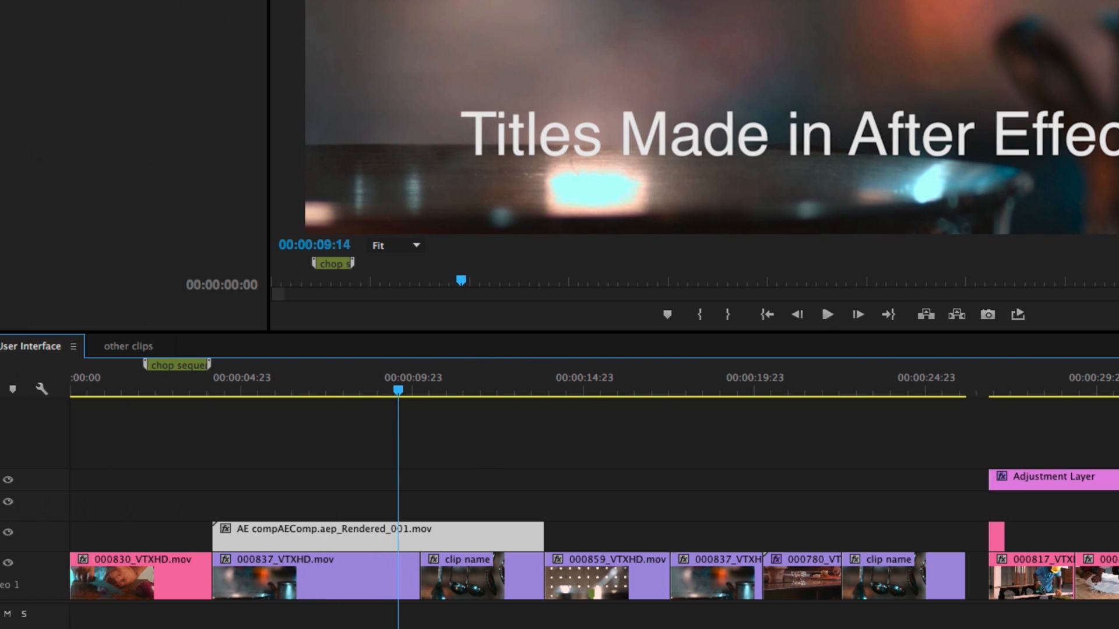
{"action": "left_click", "coordinate": [1, 425]}
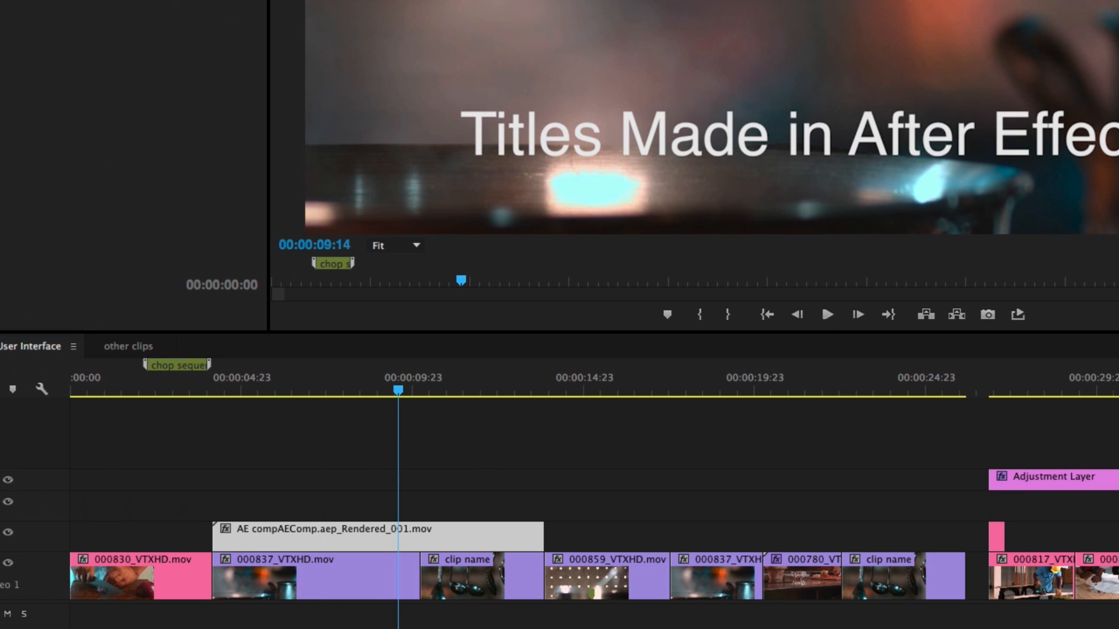
Restore the rendered title clip to its unrendered After Effects composition and check its available clip commands
{"action": "right_click", "coordinate": [334, 531]}
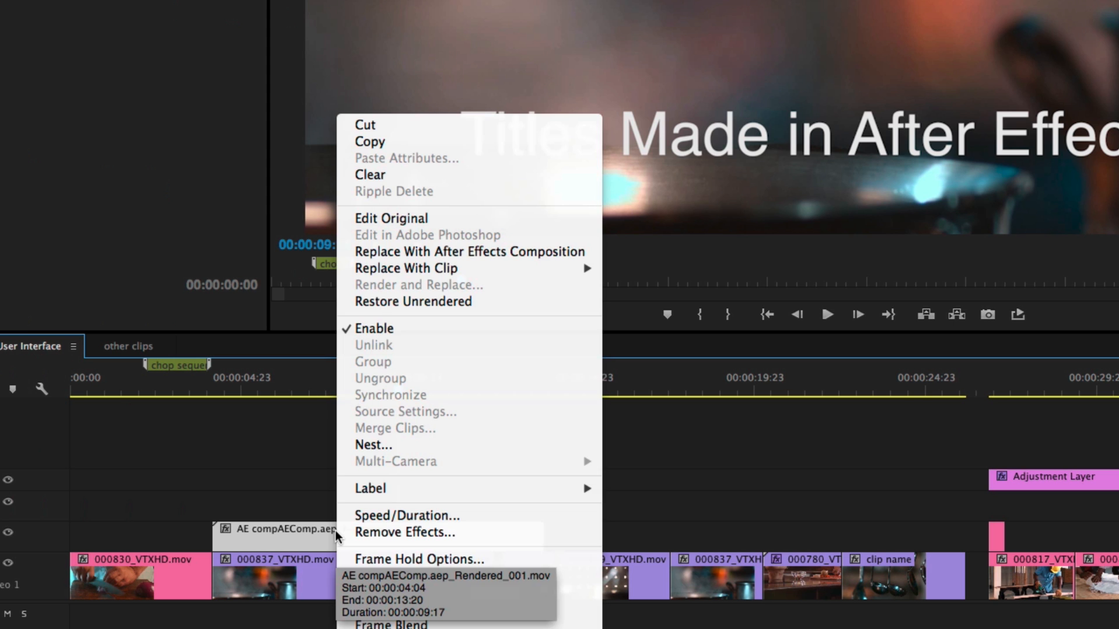
{"action": "left_click", "coordinate": [429, 300]}
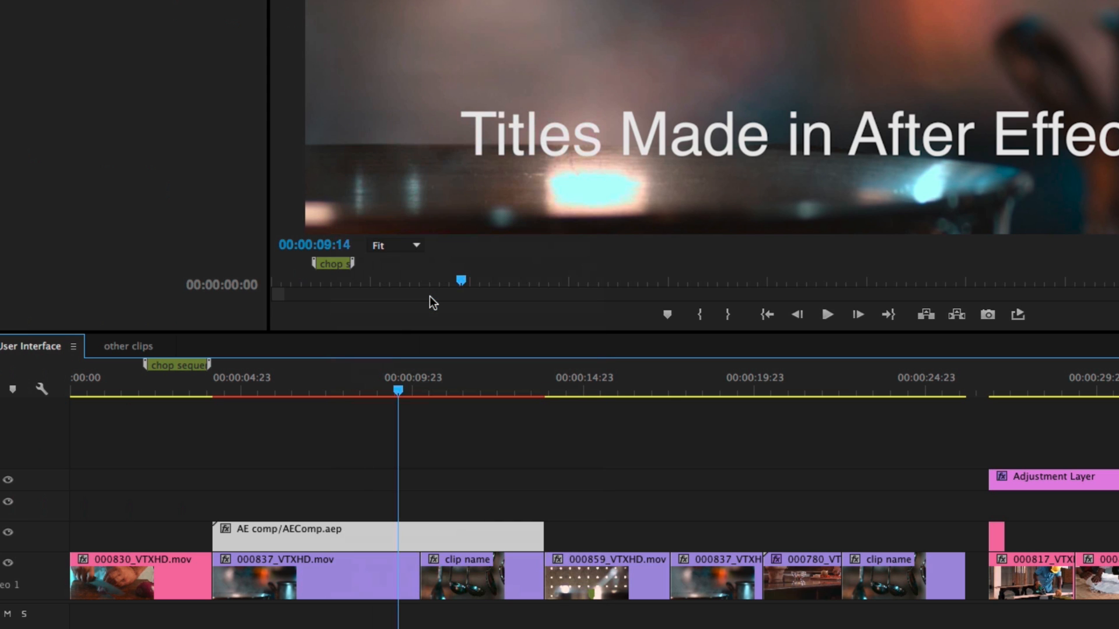
{"action": "left_click", "coordinate": [297, 532]}
{"action": "left_click_drag", "start_coordinate": [396, 385], "coordinate": [307, 389]}
{"action": "right_click", "coordinate": [334, 523]}
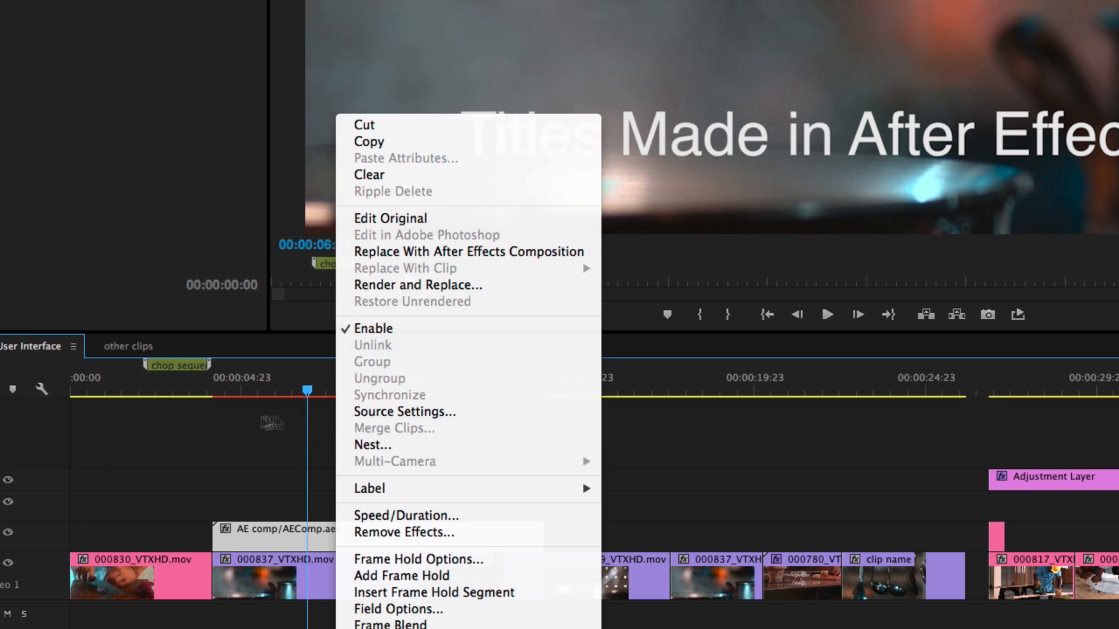
{"action": "left_click", "coordinate": [255, 457]}
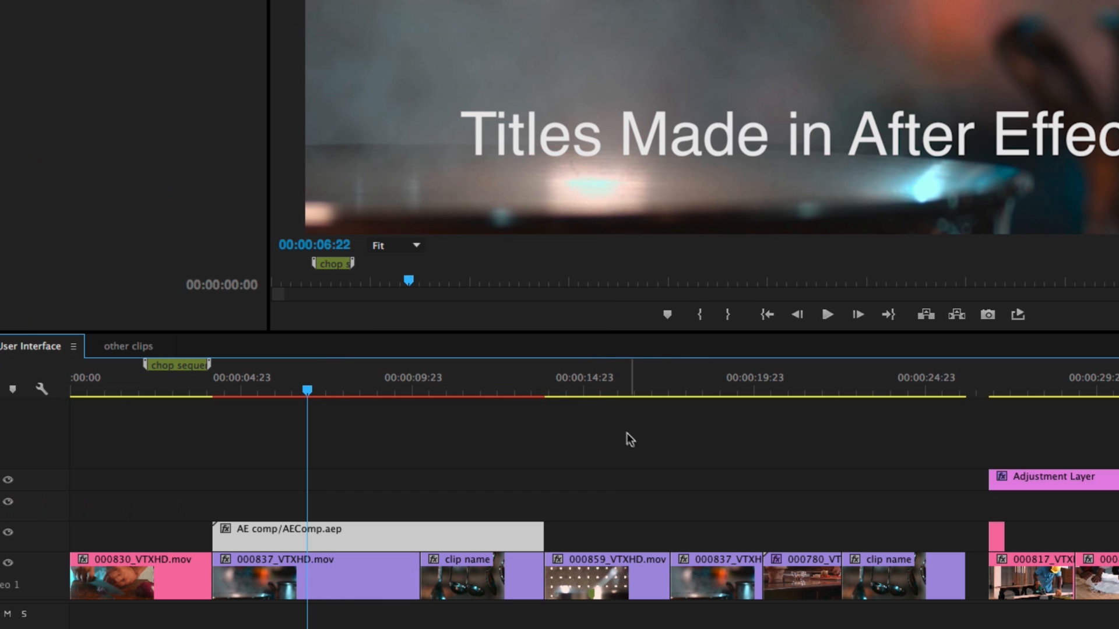
{"action": "left_click", "coordinate": [600, 385]}
{"action": "left_click_drag", "start_coordinate": [861, 622], "coordinate": [625, 581]}
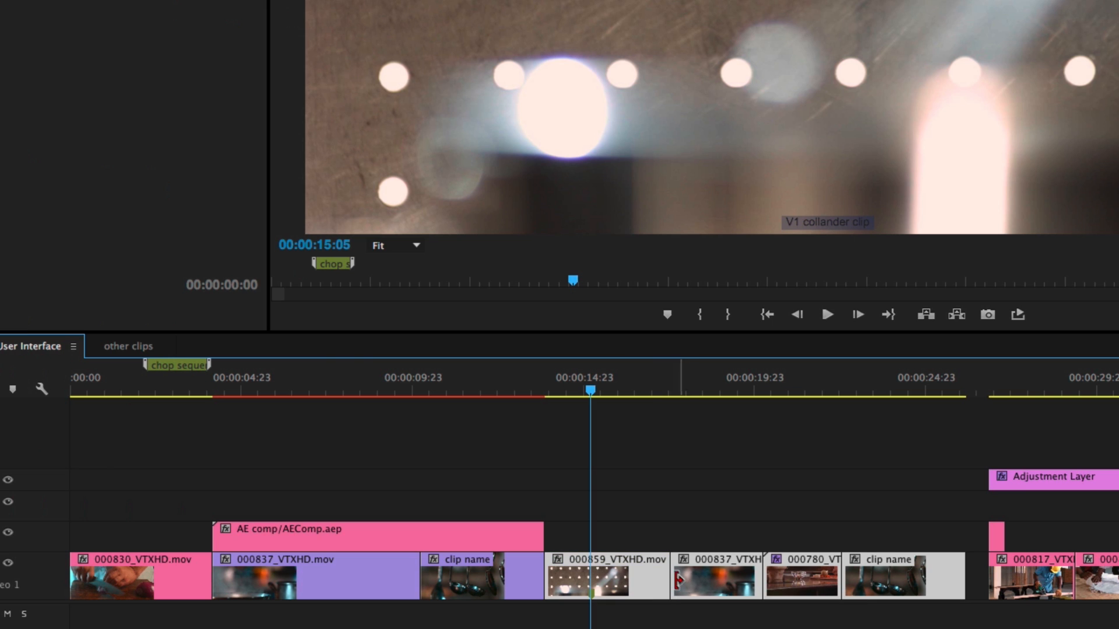
{"action": "right_click", "coordinate": [648, 568]}
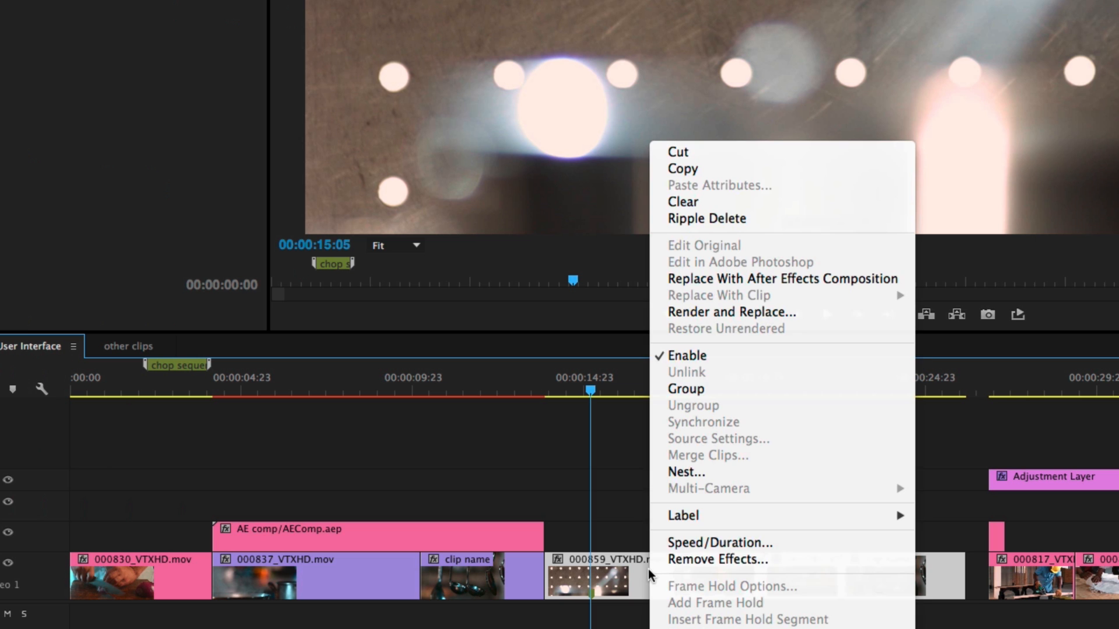
{"action": "left_click", "coordinate": [710, 309]}
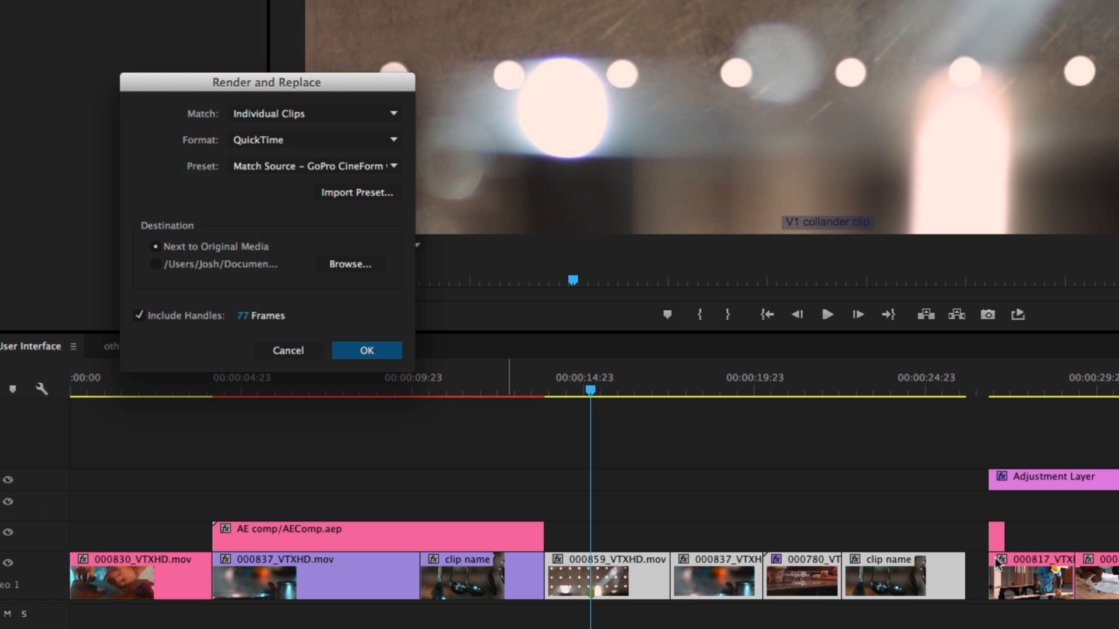
{"action": "left_click", "coordinate": [334, 168]}
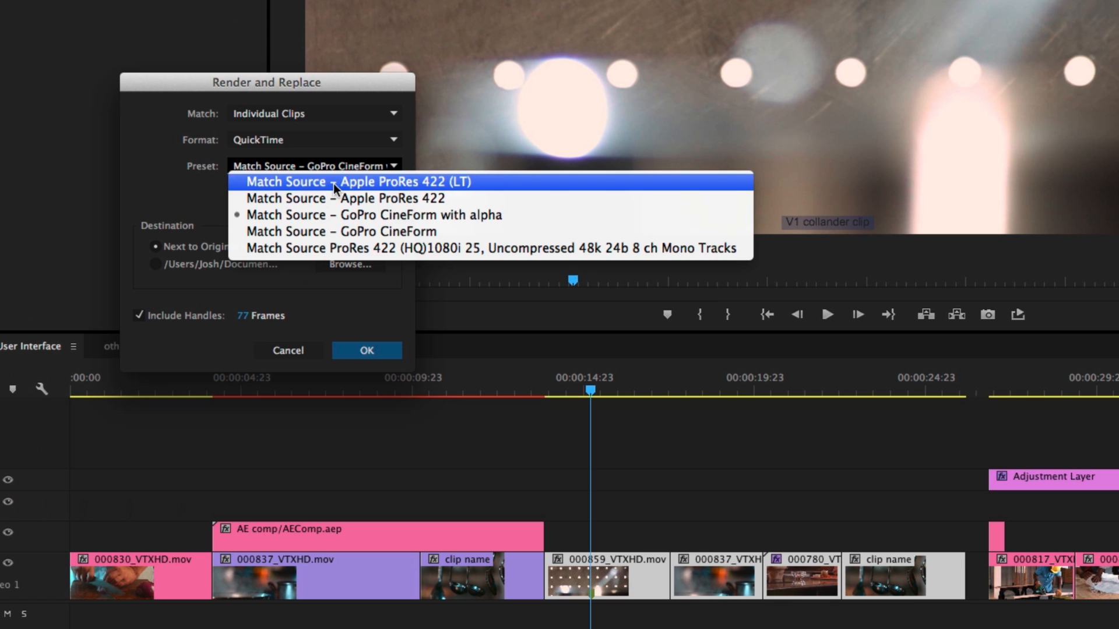
{"action": "left_click", "coordinate": [336, 183]}
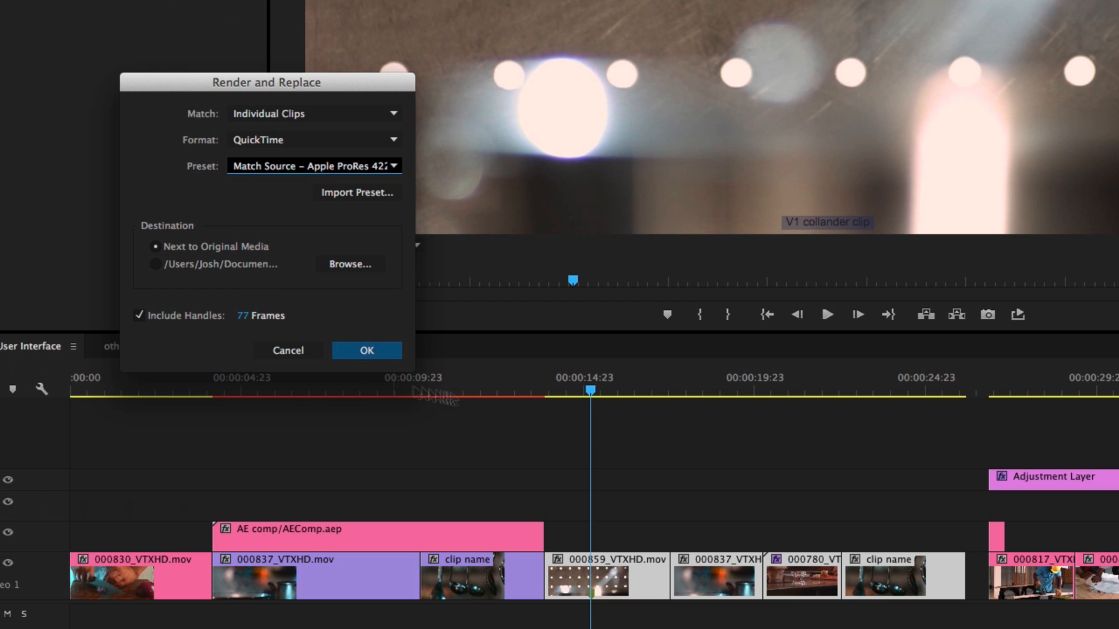
{"action": "left_click", "coordinate": [296, 354]}
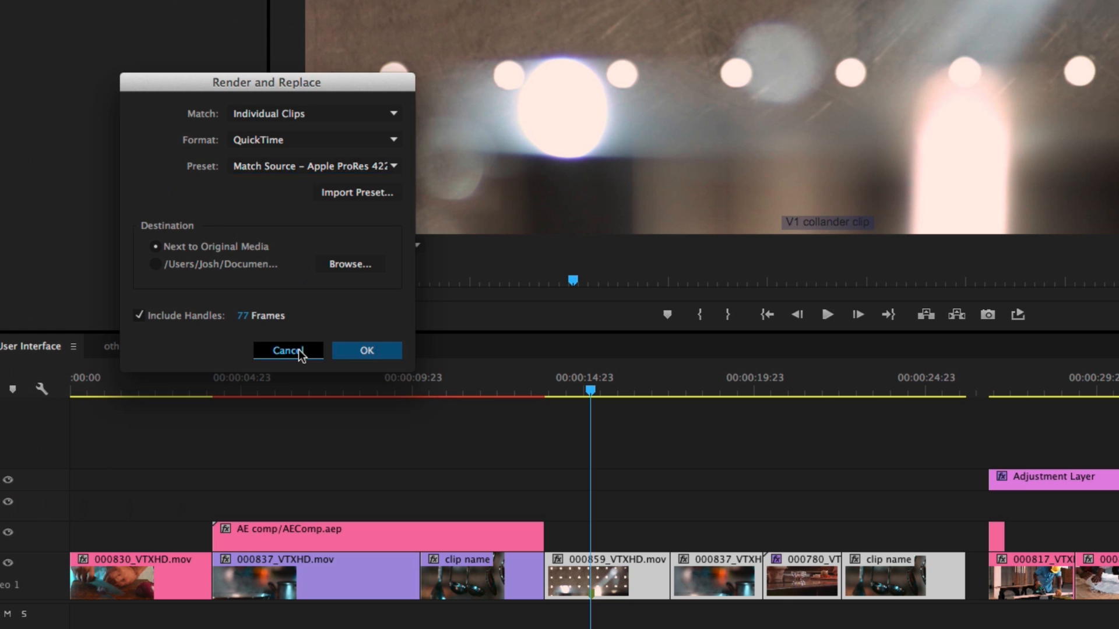
Render and replace only the 000859_VTXHD.mov clip with the Match Source - Apple ProRes 422 (LT) preset
{"action": "left_click", "coordinate": [624, 568]}
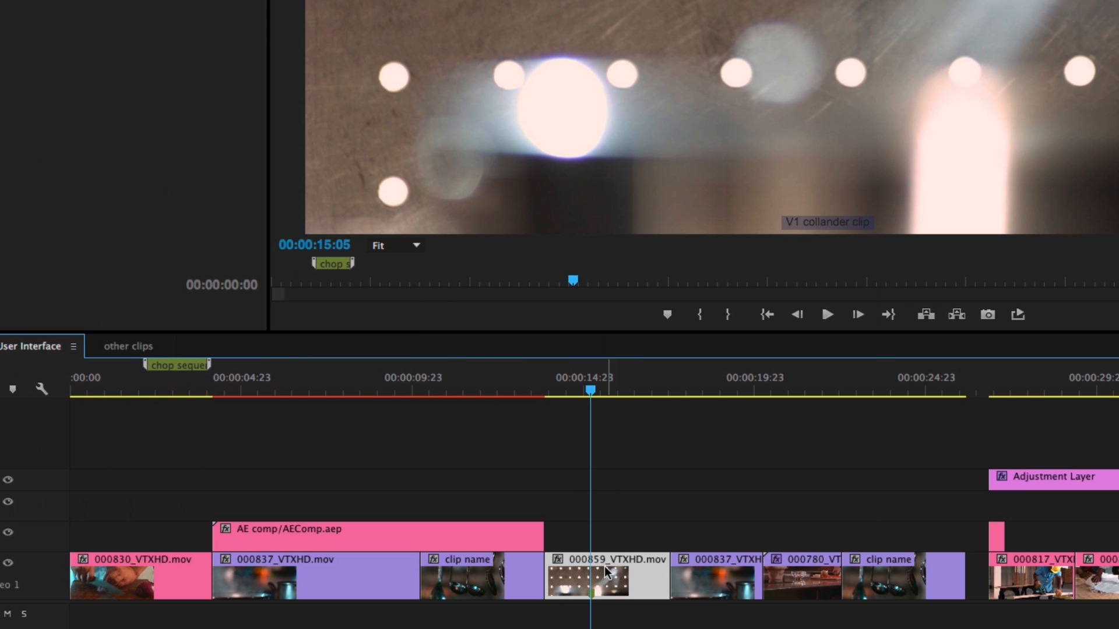
{"action": "right_click", "coordinate": [604, 566]}
{"action": "left_click", "coordinate": [712, 279]}
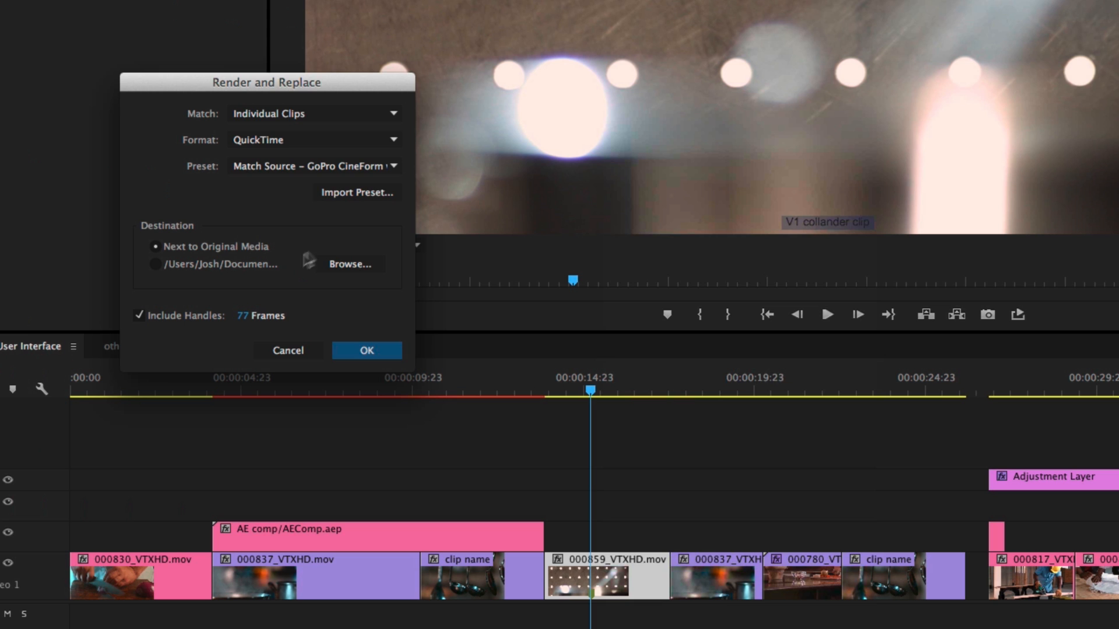
{"action": "left_click", "coordinate": [324, 170]}
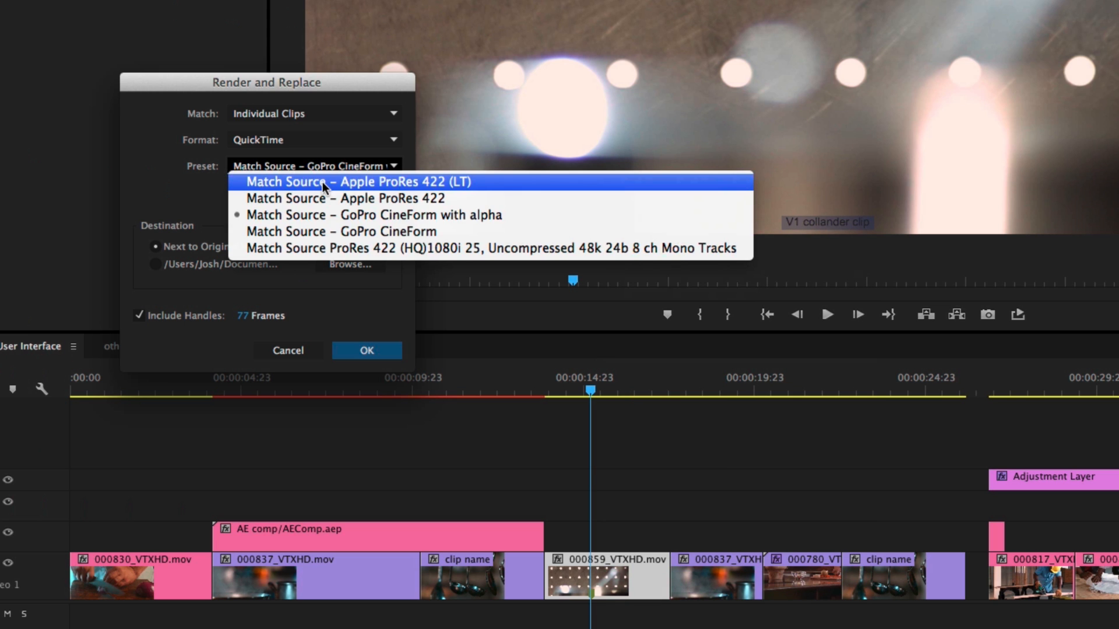
{"action": "left_click", "coordinate": [322, 181]}
{"action": "left_click", "coordinate": [364, 351]}
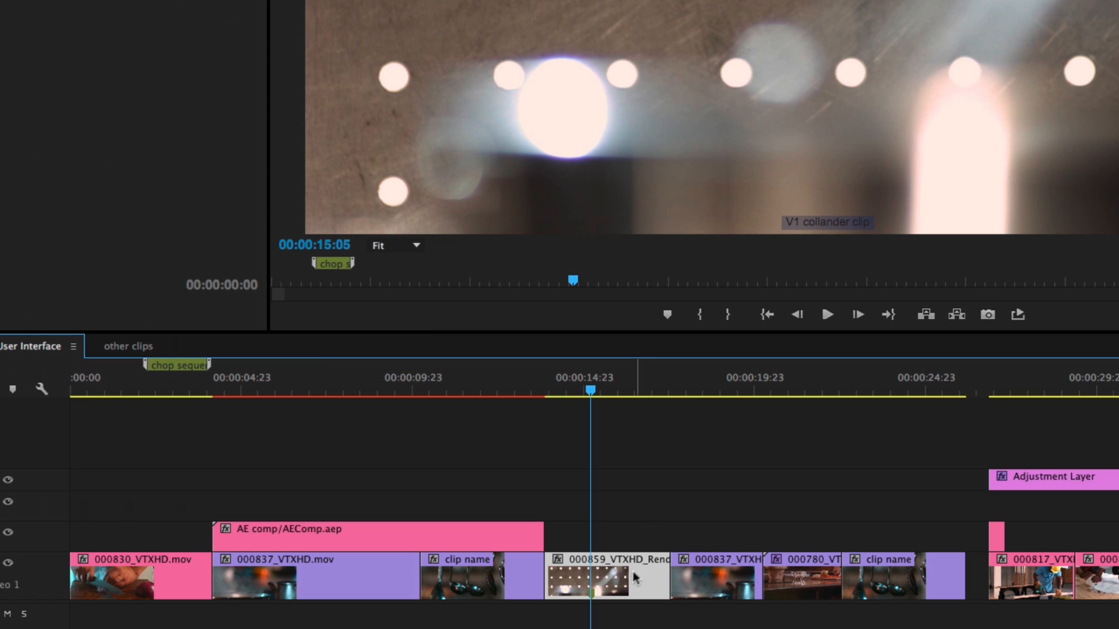
{"action": "key", "text": "="}
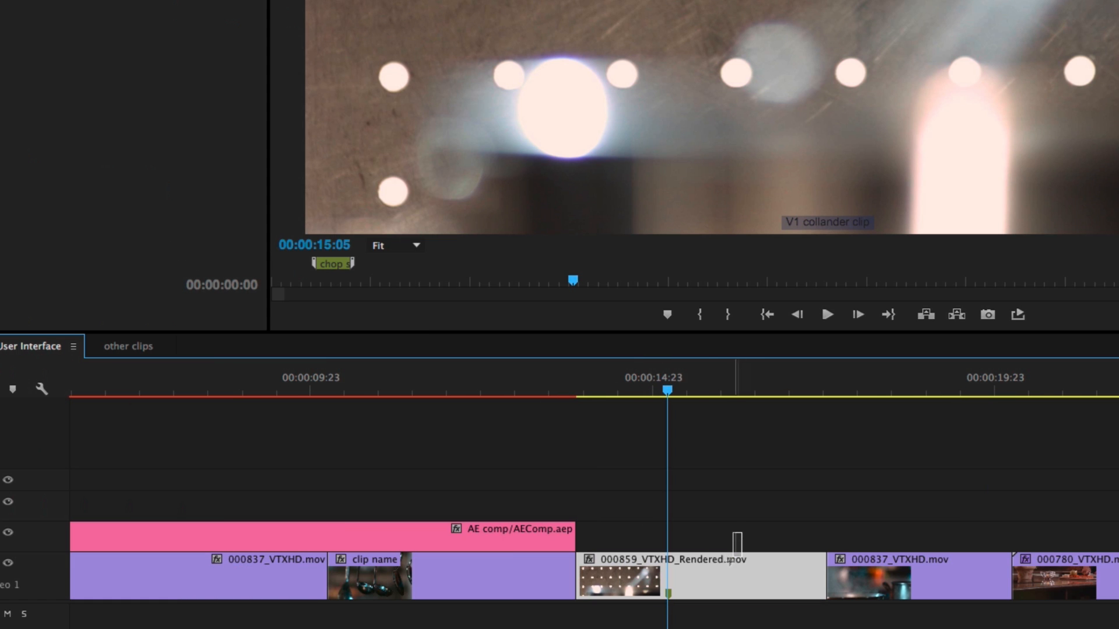
Restore the rendered 000859_VTXHD clip to its unrendered original media
{"action": "right_click", "coordinate": [697, 574]}
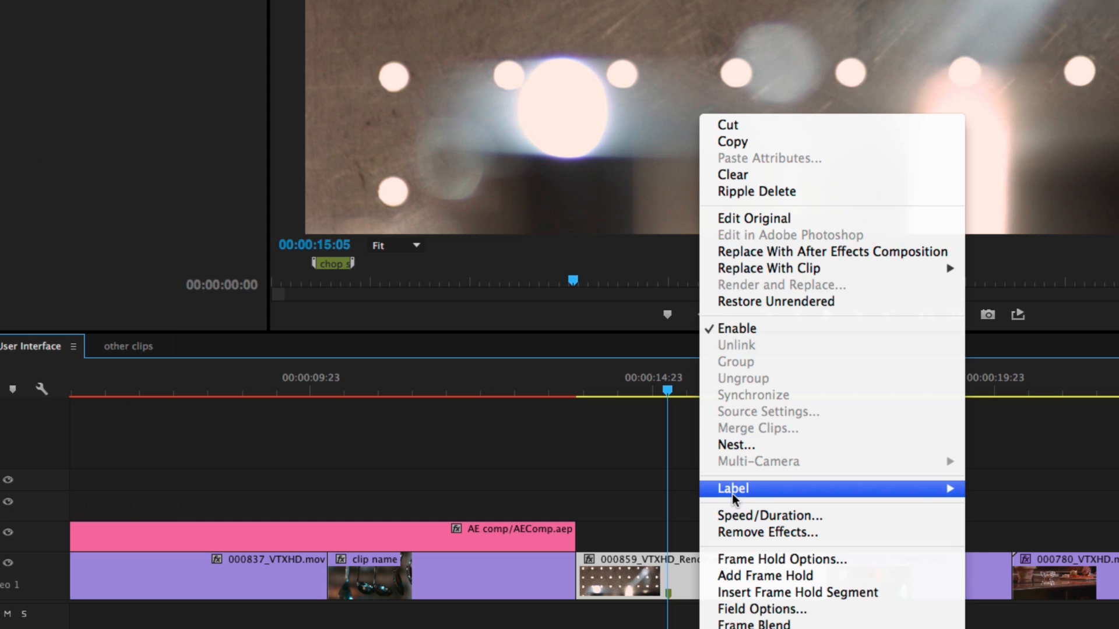
{"action": "mouse_move", "coordinate": [884, 492]}
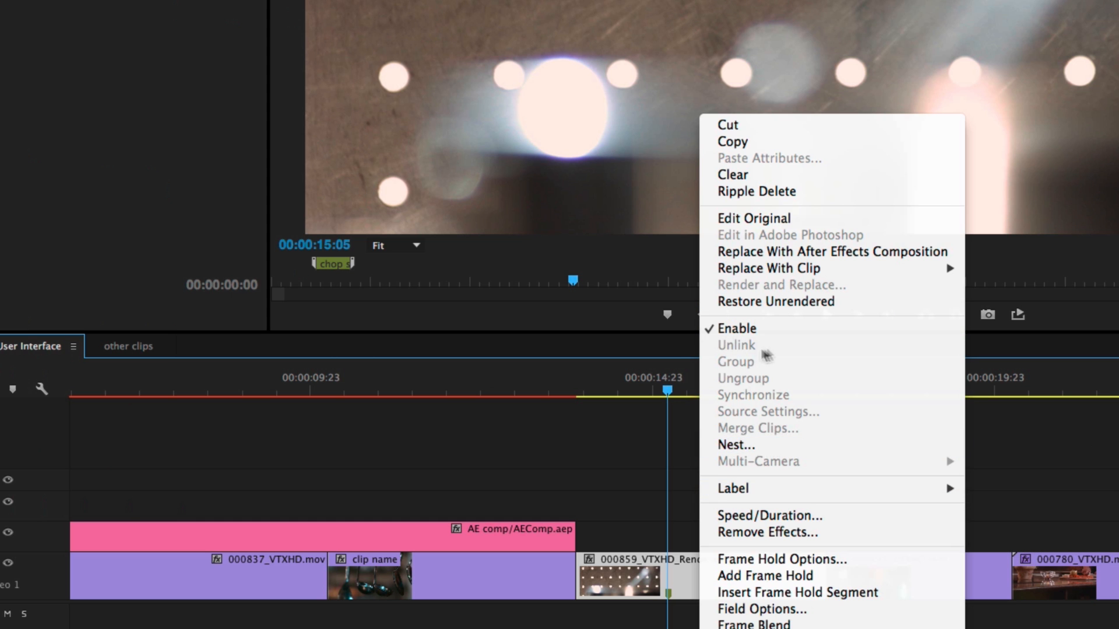
{"action": "left_click", "coordinate": [614, 511]}
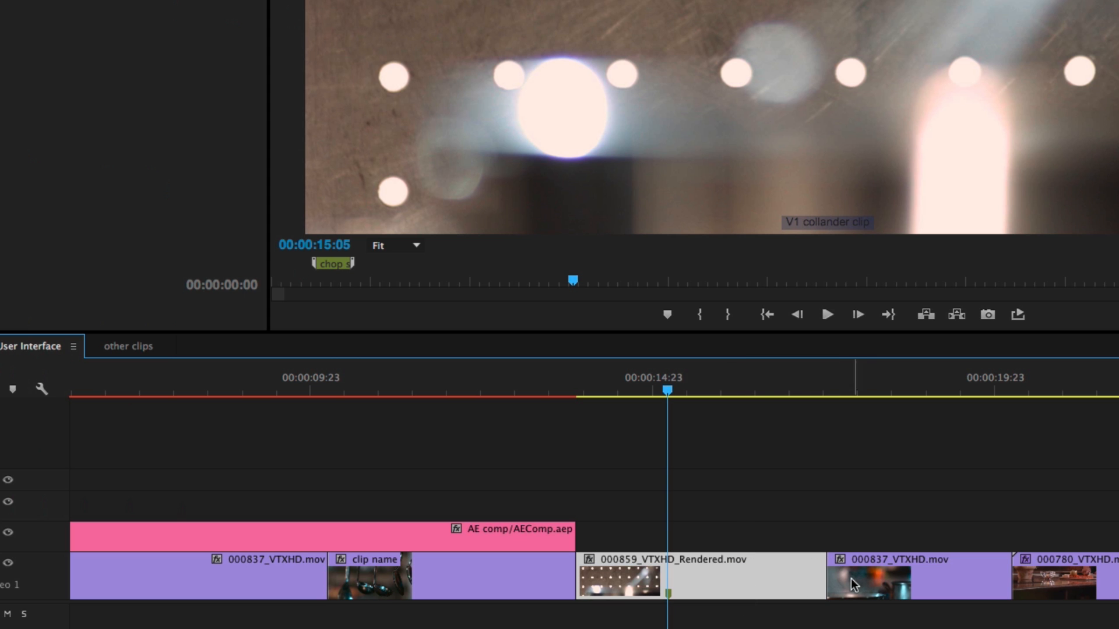
{"action": "right_click", "coordinate": [736, 577]}
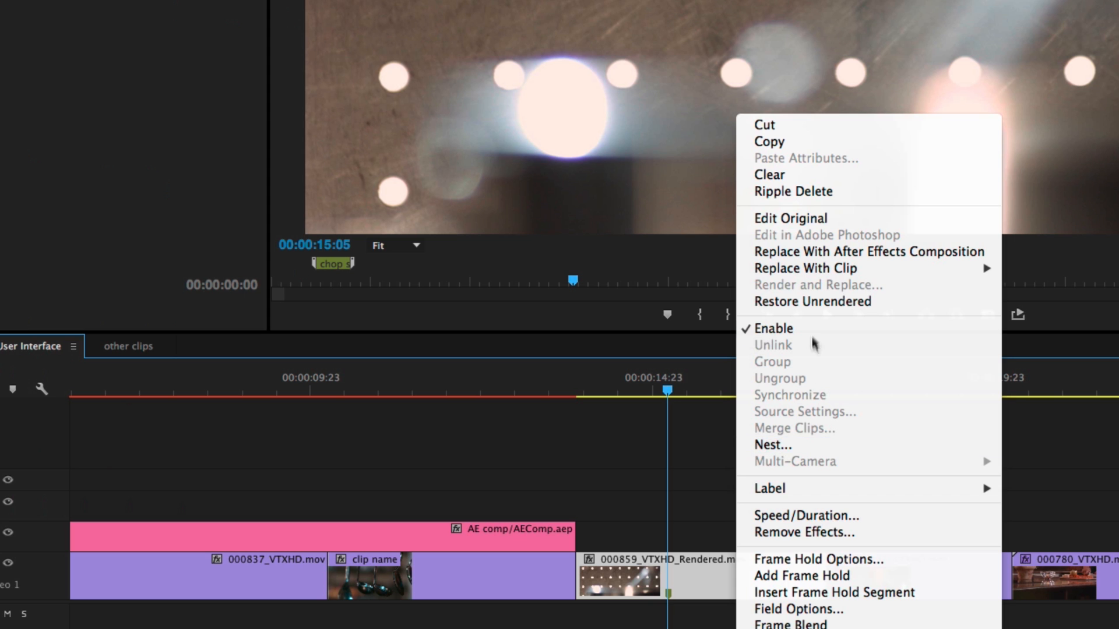
{"action": "left_click", "coordinate": [795, 300]}
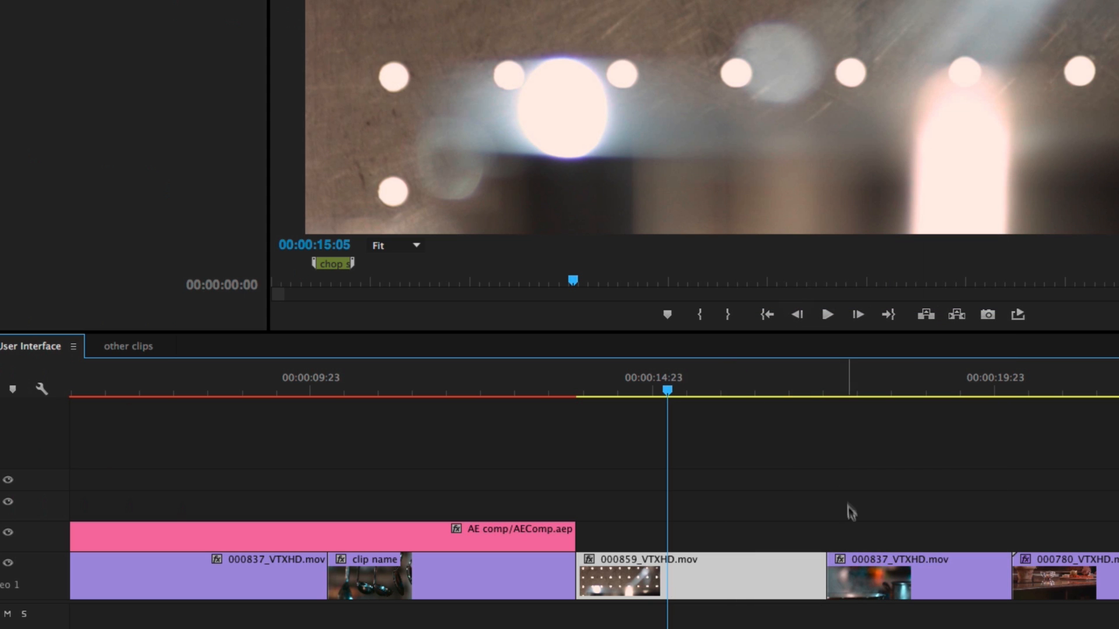
Extend the end of the 000859_VTXHD.mov clip on V1 over the following footage and deselect it
{"action": "left_click_drag", "start_coordinate": [821, 565], "coordinate": [1097, 582]}
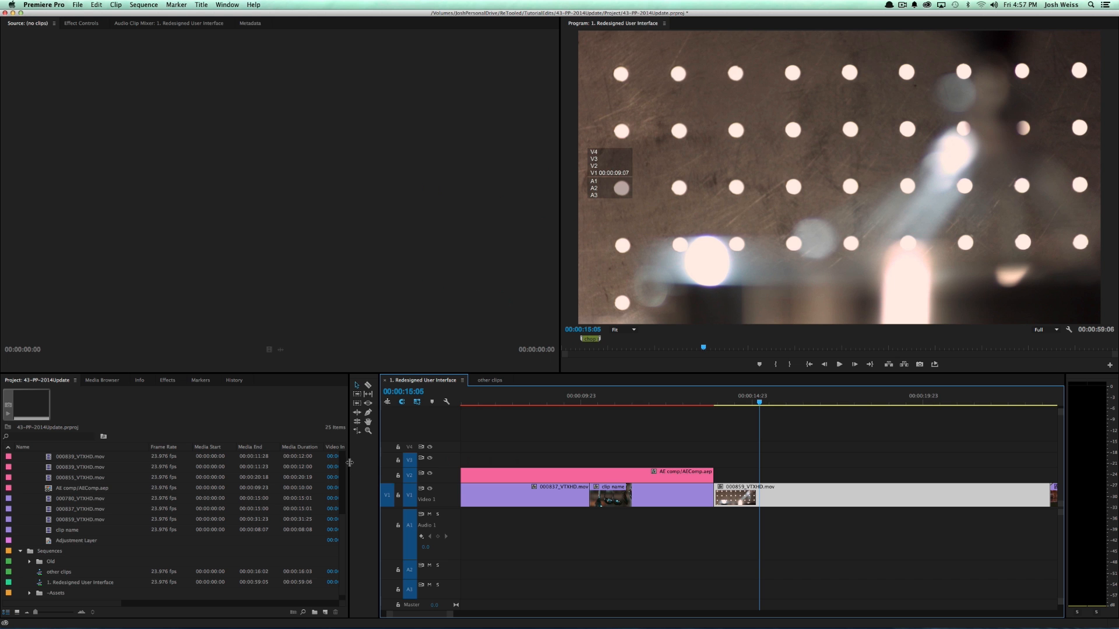
{"action": "left_click", "coordinate": [847, 469]}
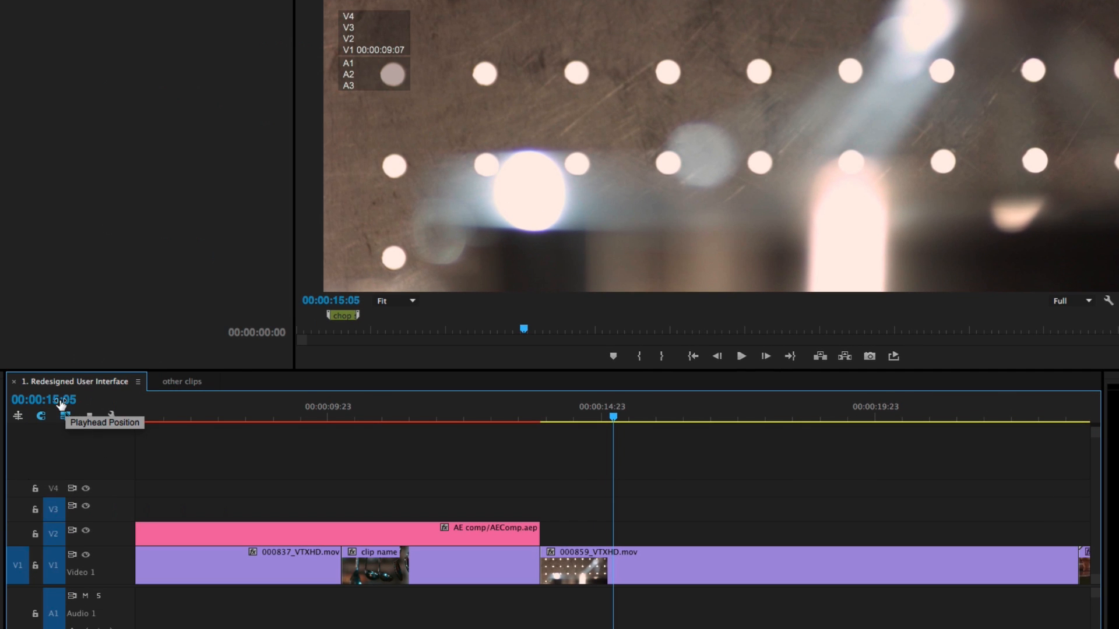
Examine the default timecode-based file name in Export Frame for the current sequence frame
{"action": "left_click", "coordinate": [868, 357]}
{"action": "left_click_drag", "start_coordinate": [306, 244], "coordinate": [356, 241]}
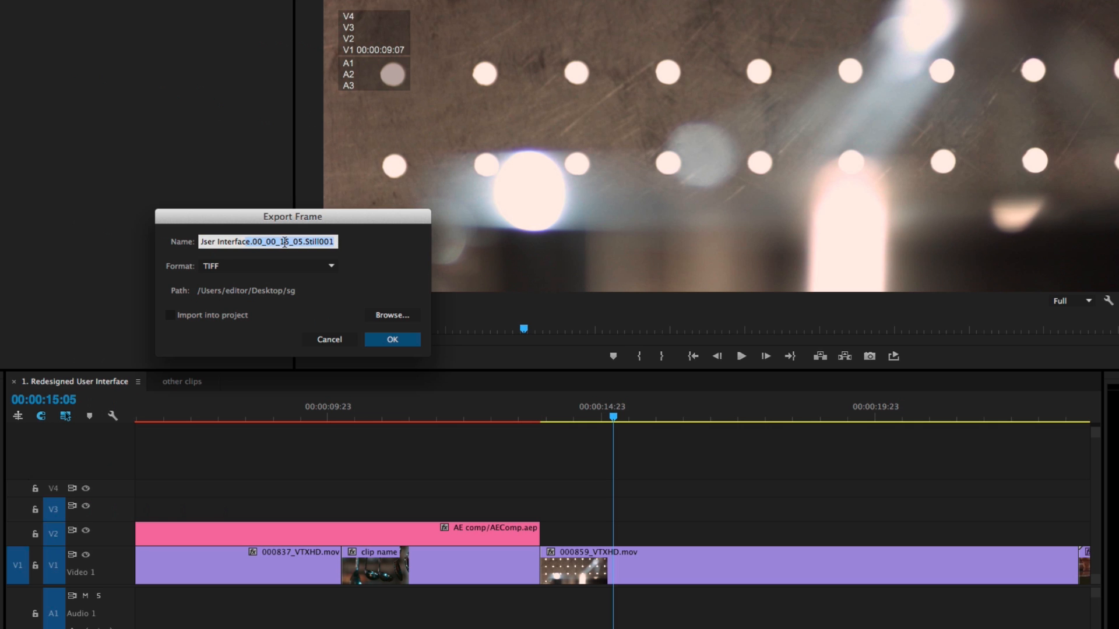
{"action": "left_click", "coordinate": [371, 339]}
Switch the sequence time display to Frames and check the default Export Frame file name
{"action": "right_click", "coordinate": [69, 402]}
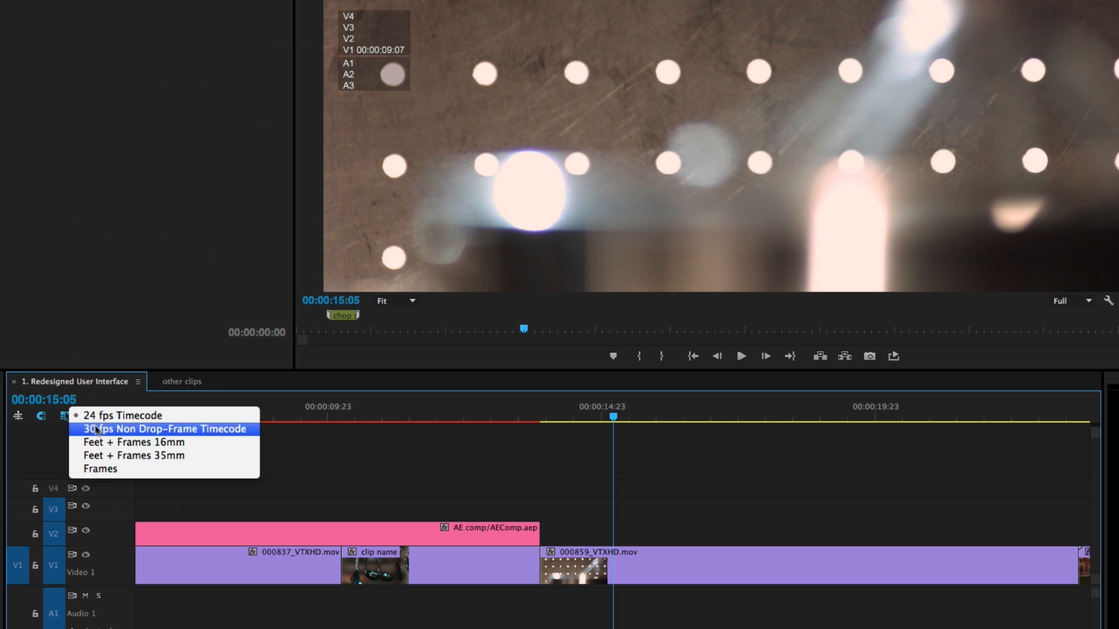
{"action": "left_click", "coordinate": [108, 468]}
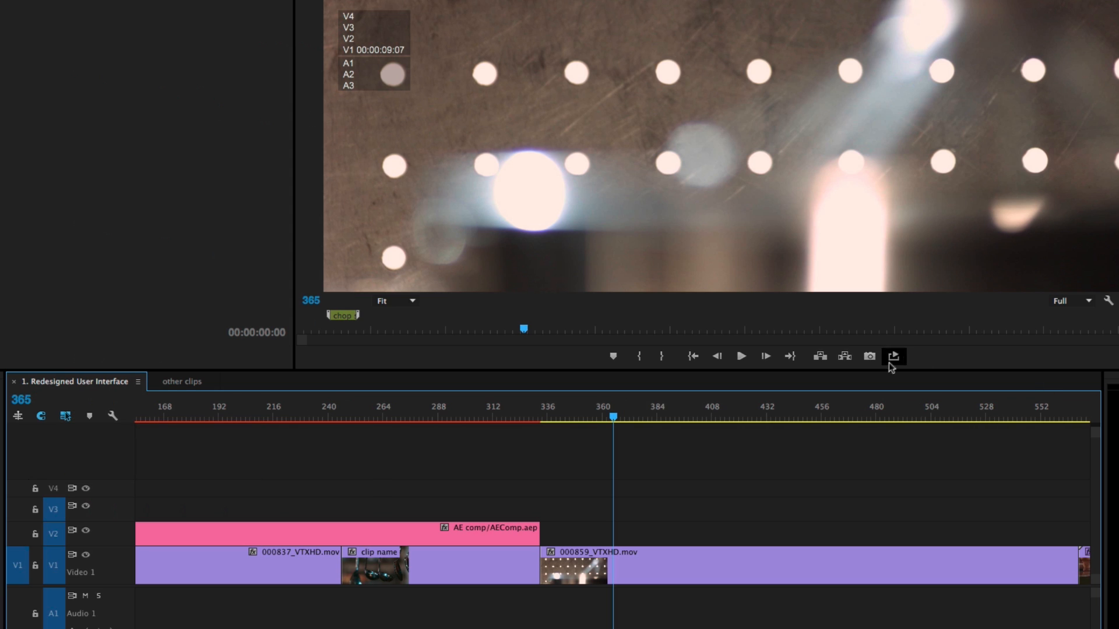
{"action": "left_click", "coordinate": [871, 358]}
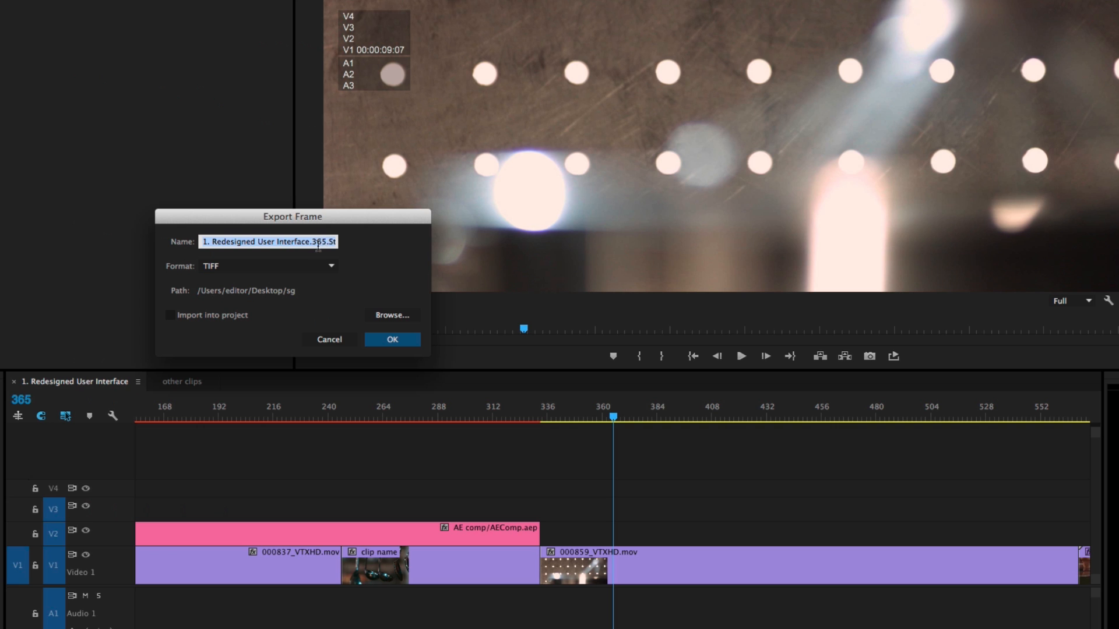
{"action": "left_click", "coordinate": [333, 343]}
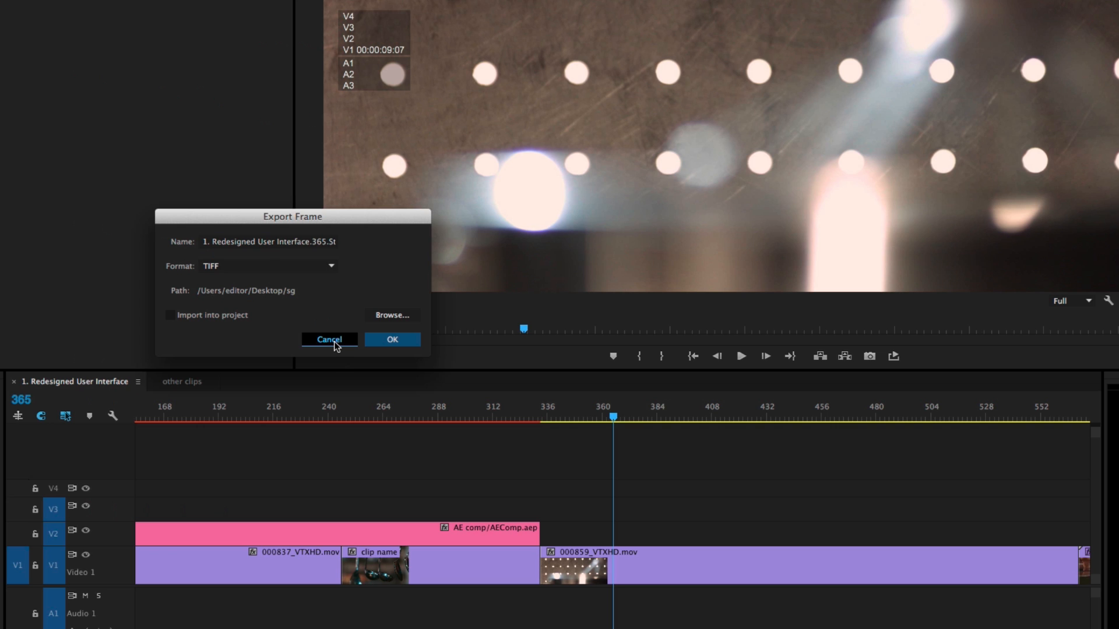
{"action": "left_click", "coordinate": [330, 340]}
Set the sequence time display back to 24 fps Timecode
{"action": "right_click", "coordinate": [17, 399]}
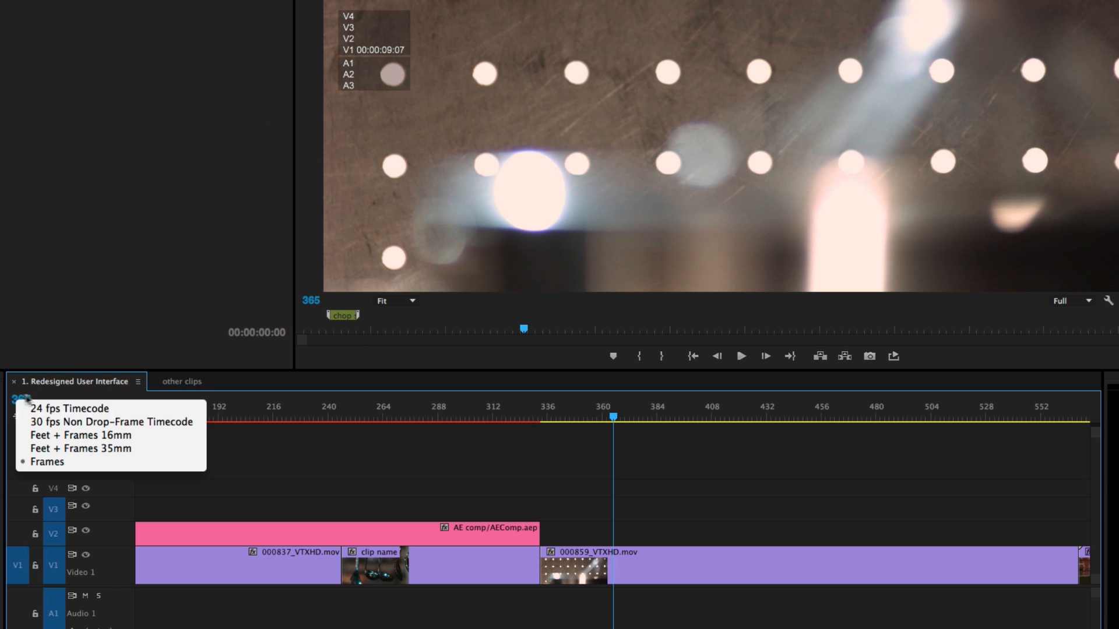
{"action": "left_click", "coordinate": [46, 407]}
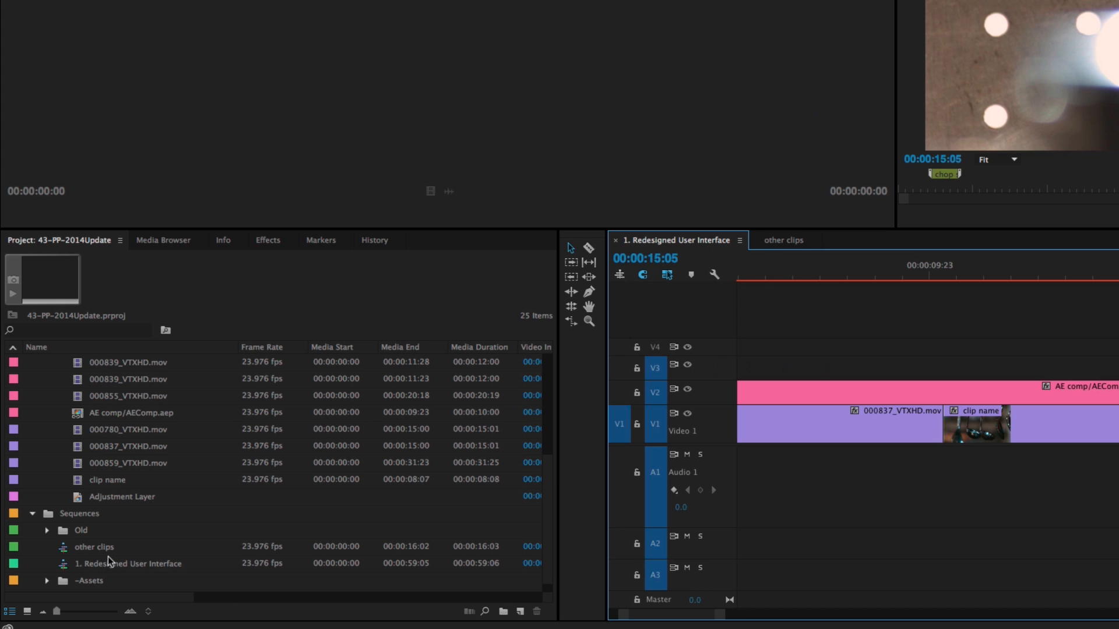
Try both alpha premultiplication options, from file and conformed to Premultiplied Alpha, in the footage interpretation of AE comp/AEComp.aep
{"action": "right_click", "coordinate": [143, 418]}
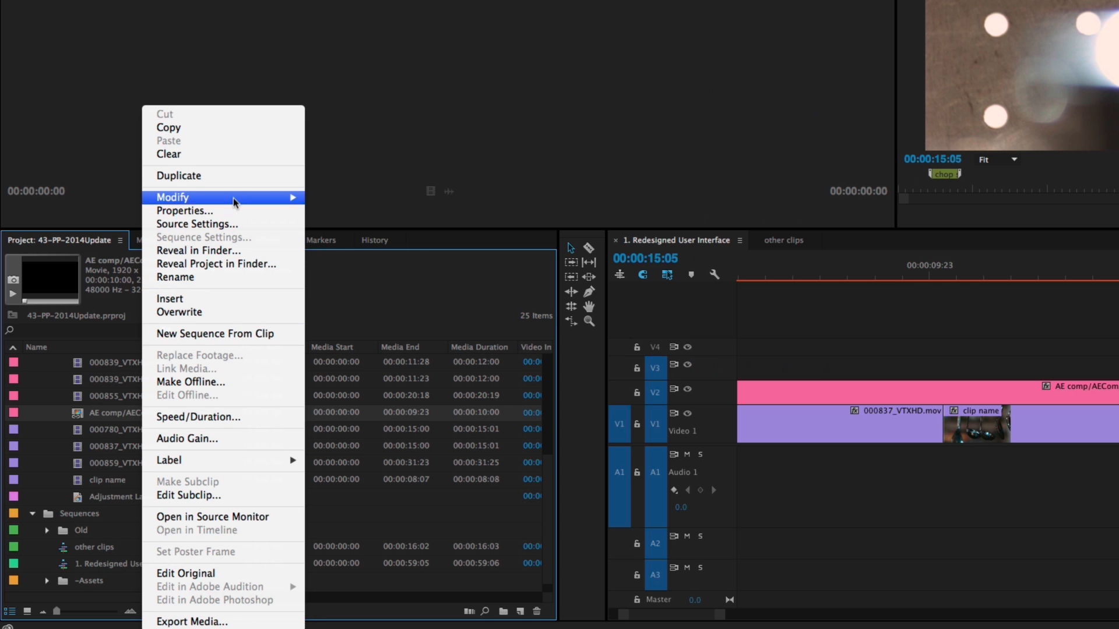
{"action": "mouse_move", "coordinate": [235, 199]}
{"action": "left_click", "coordinate": [356, 211]}
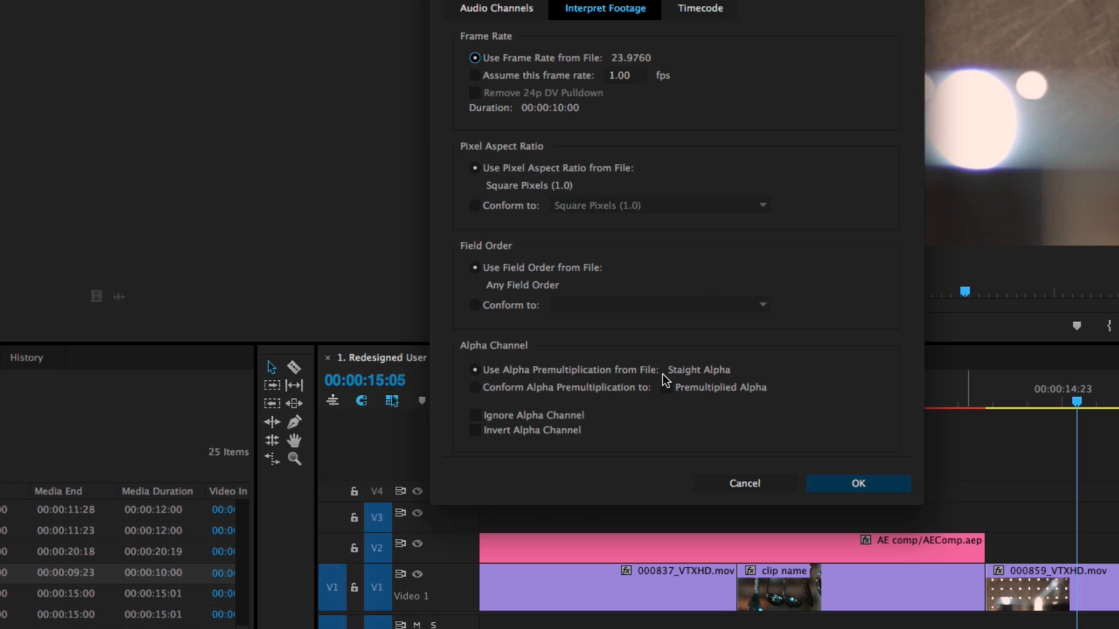
{"action": "left_click", "coordinate": [603, 389]}
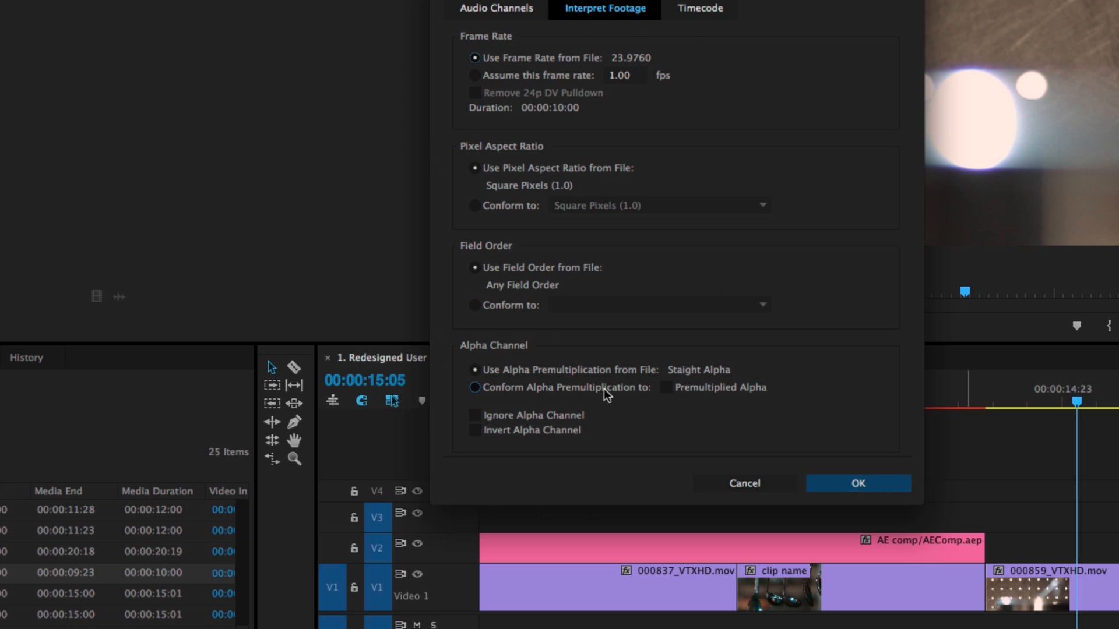
{"action": "left_click", "coordinate": [667, 388]}
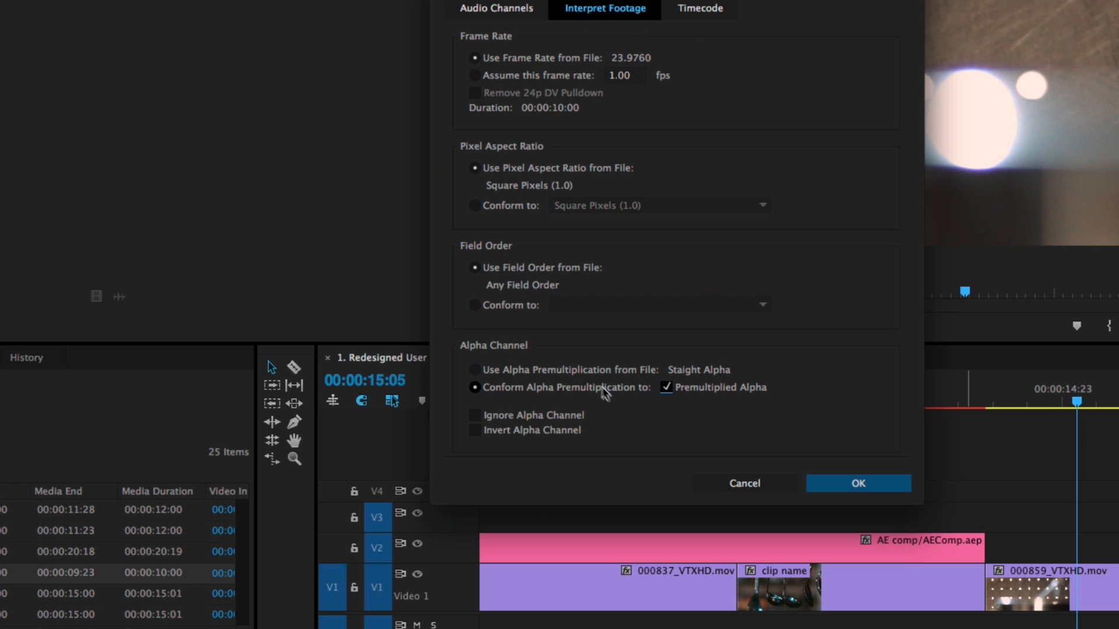
{"action": "left_click", "coordinate": [582, 371]}
{"action": "left_click", "coordinate": [665, 388]}
{"action": "left_click", "coordinate": [858, 486]}
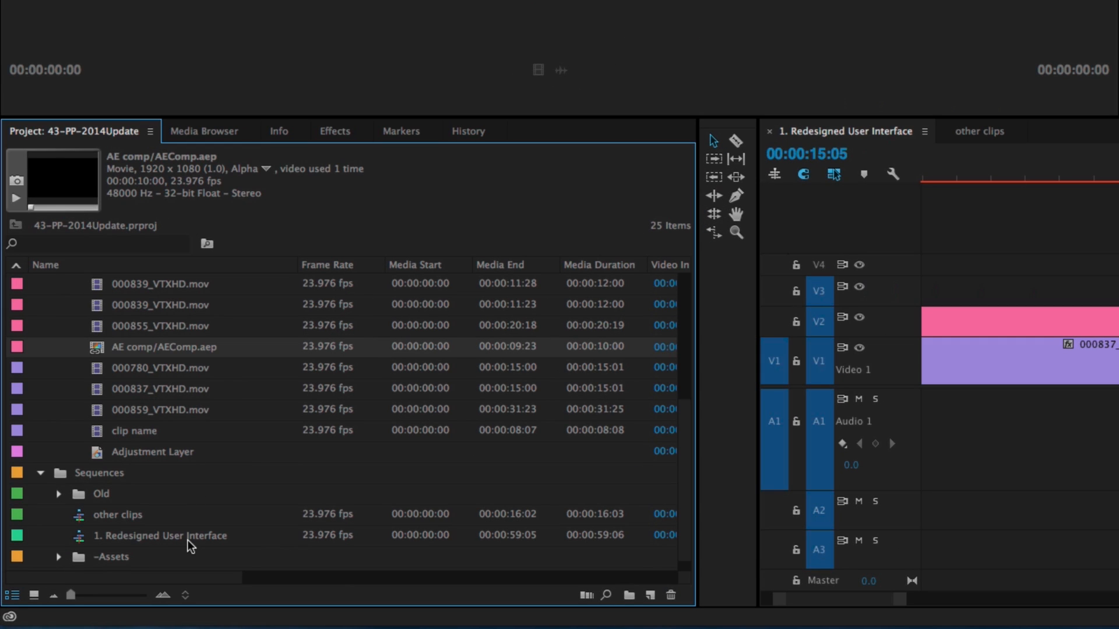
Examine the Video Codec and Field Order metadata of the project clips, including 000859_VTXHD.mov
{"action": "left_click_drag", "start_coordinate": [200, 578], "coordinate": [670, 615]}
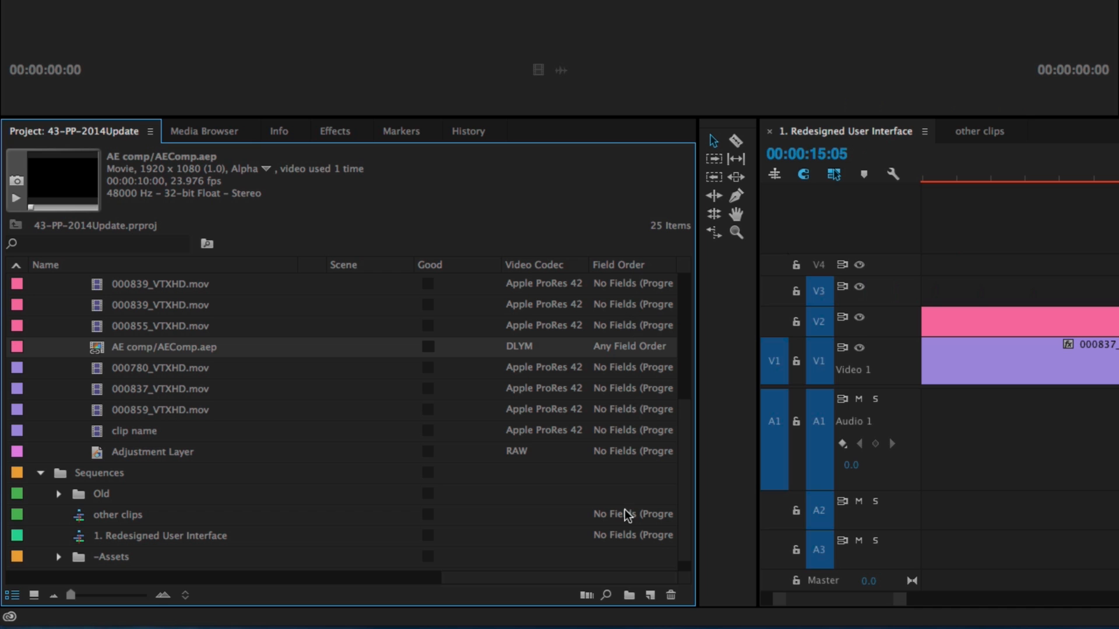
{"action": "left_click", "coordinate": [633, 407]}
{"action": "left_click", "coordinate": [561, 410]}
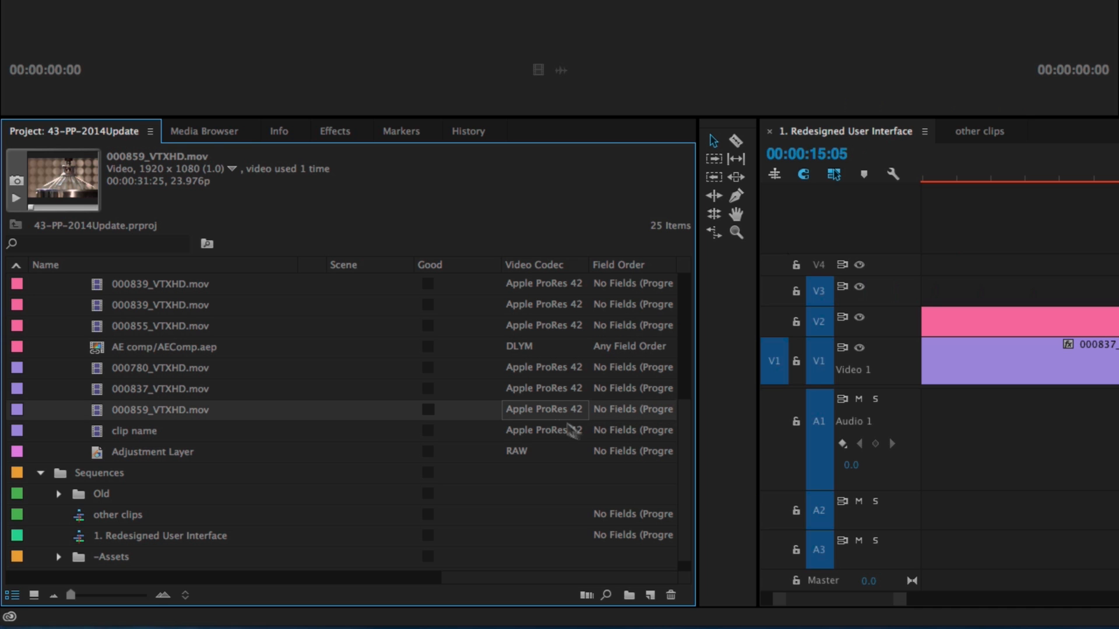
Search the project's Metadata Display properties for "video" and "frame" without changing the selection
{"action": "left_click", "coordinate": [149, 132]}
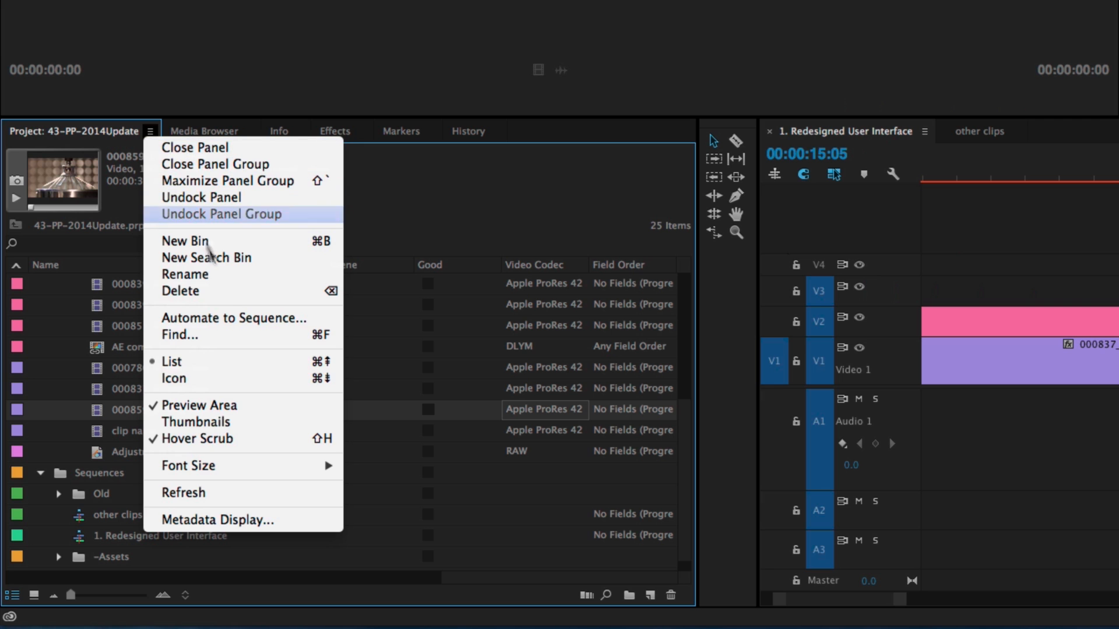
{"action": "left_click", "coordinate": [221, 520]}
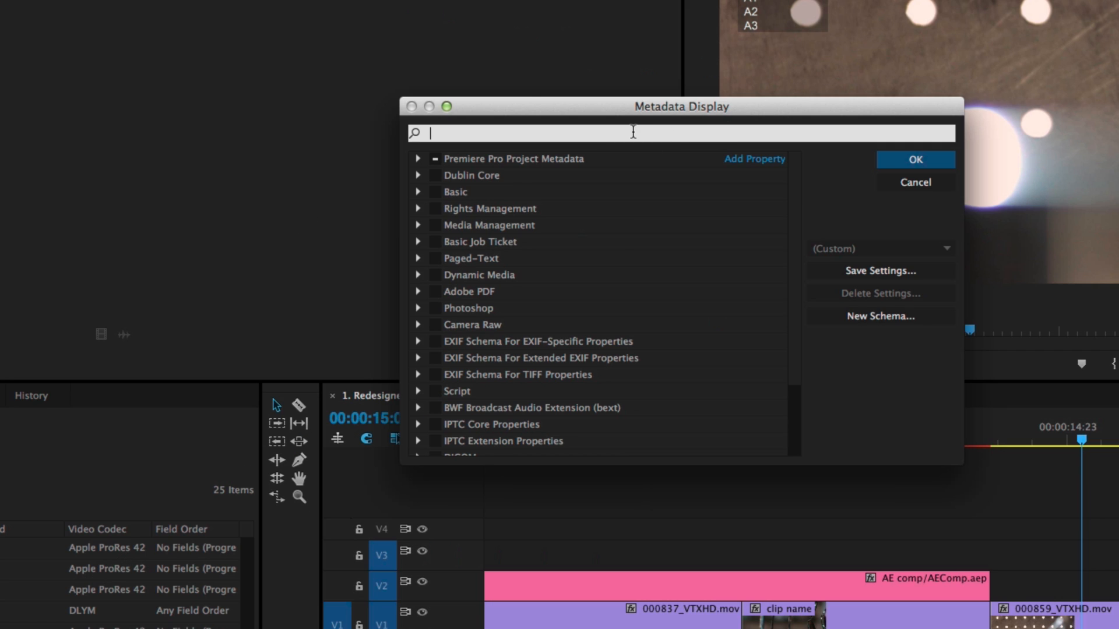
{"action": "type", "text": "video"}
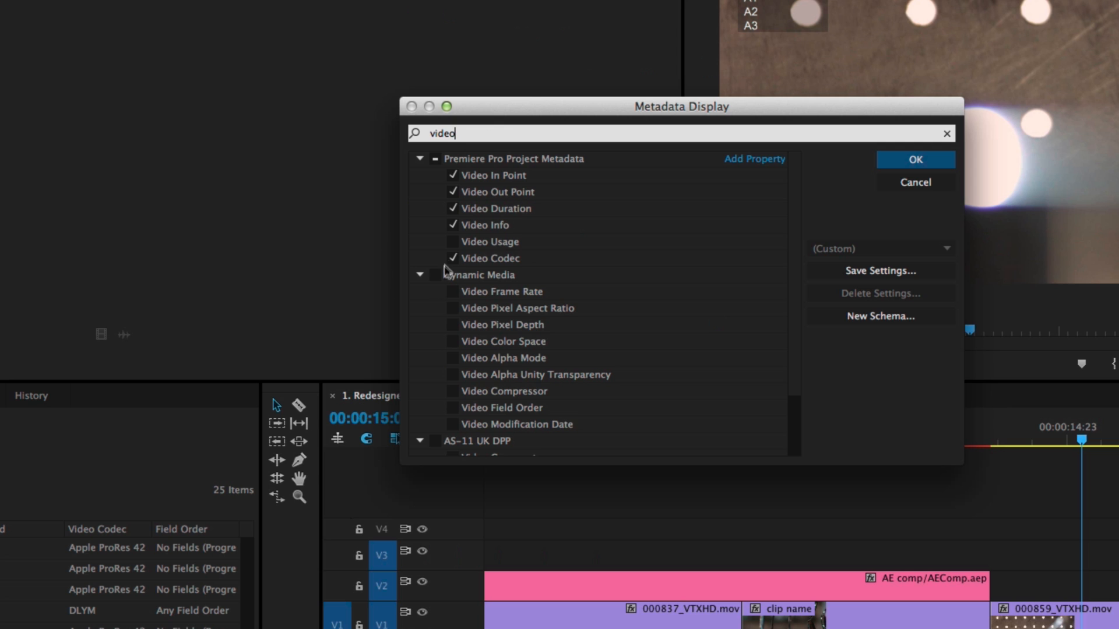
{"action": "double_click", "coordinate": [477, 131]}
{"action": "type", "text": "frame"}
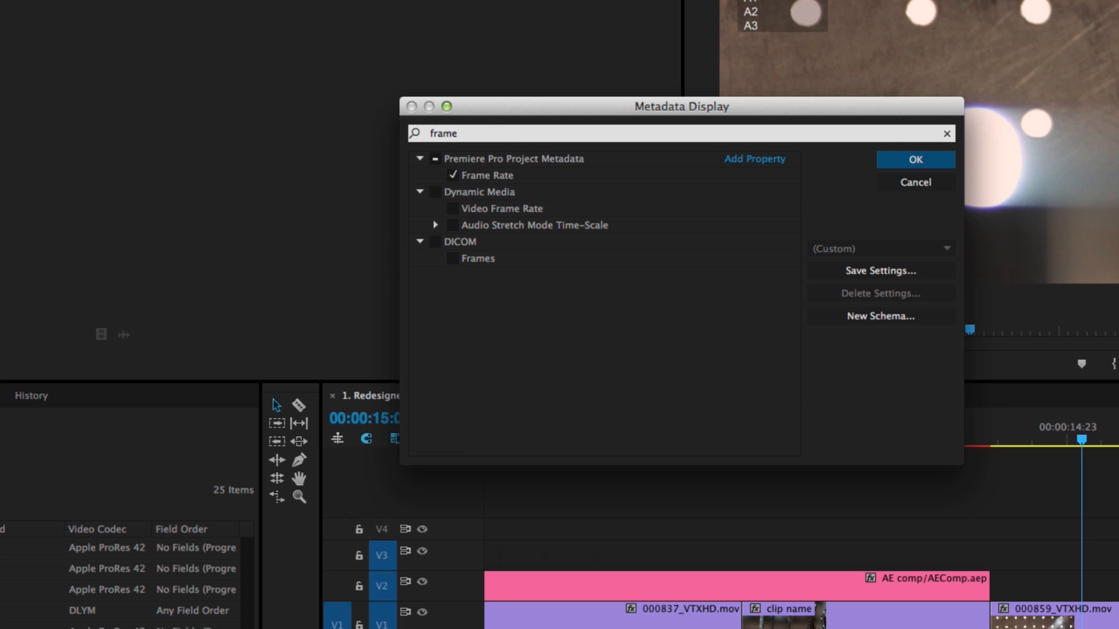
{"action": "left_click", "coordinate": [897, 184]}
Add markers along the sequence and set the marker at 00:00:09:20 to yellow (#D0A12B)
{"action": "left_click", "coordinate": [959, 441]}
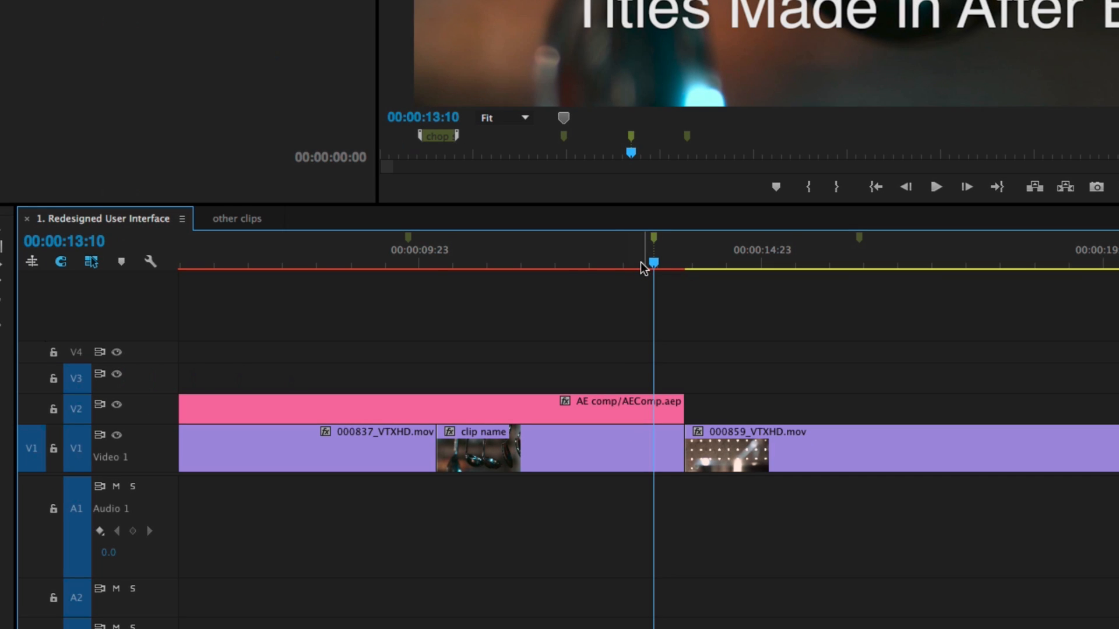
{"action": "left_click_drag", "start_coordinate": [641, 265], "coordinate": [406, 277]}
{"action": "key", "text": "m"}
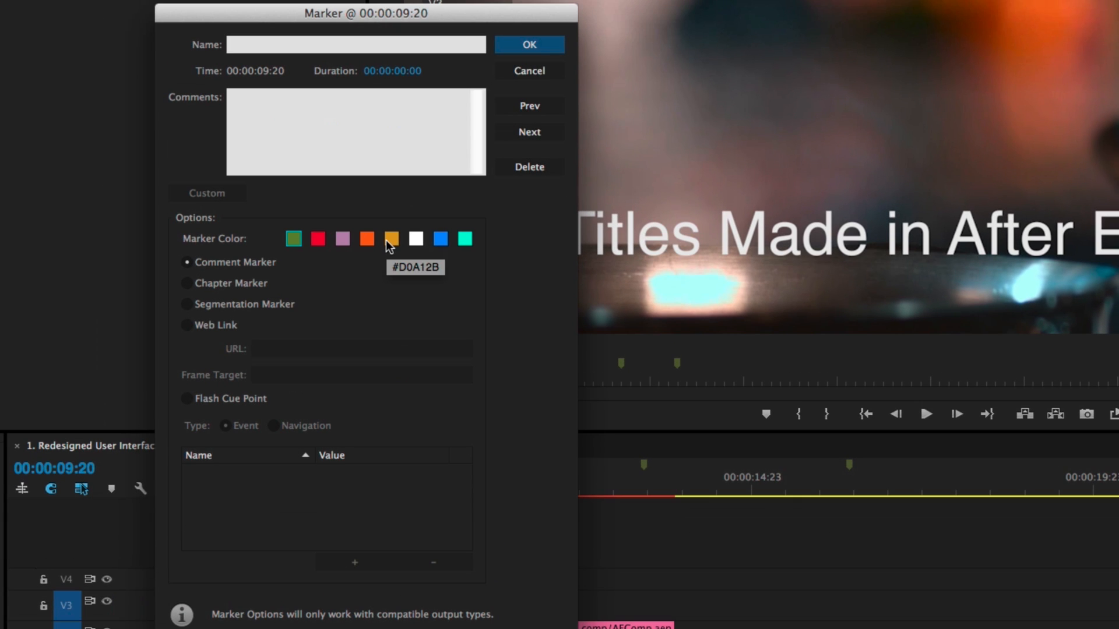
{"action": "left_click", "coordinate": [396, 123]}
{"action": "left_click", "coordinate": [531, 73]}
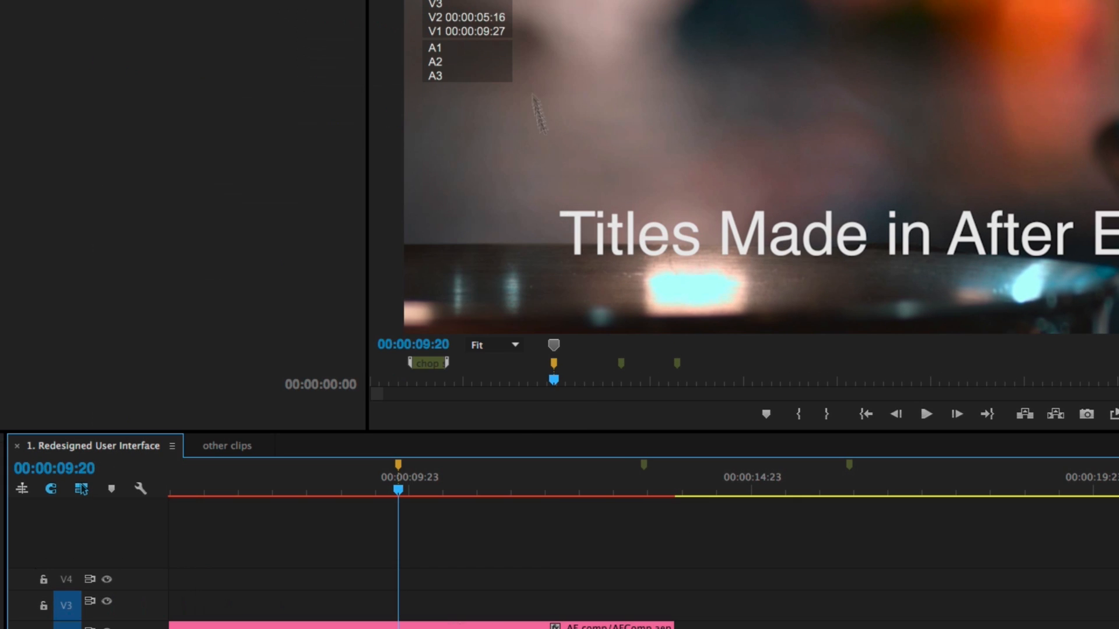
Set the marker at 00:00:13:10 to blue (#428DFC) and move the playhead to the marker at 00:00:16:10
{"action": "left_click", "coordinate": [666, 473]}
{"action": "left_click", "coordinate": [645, 470]}
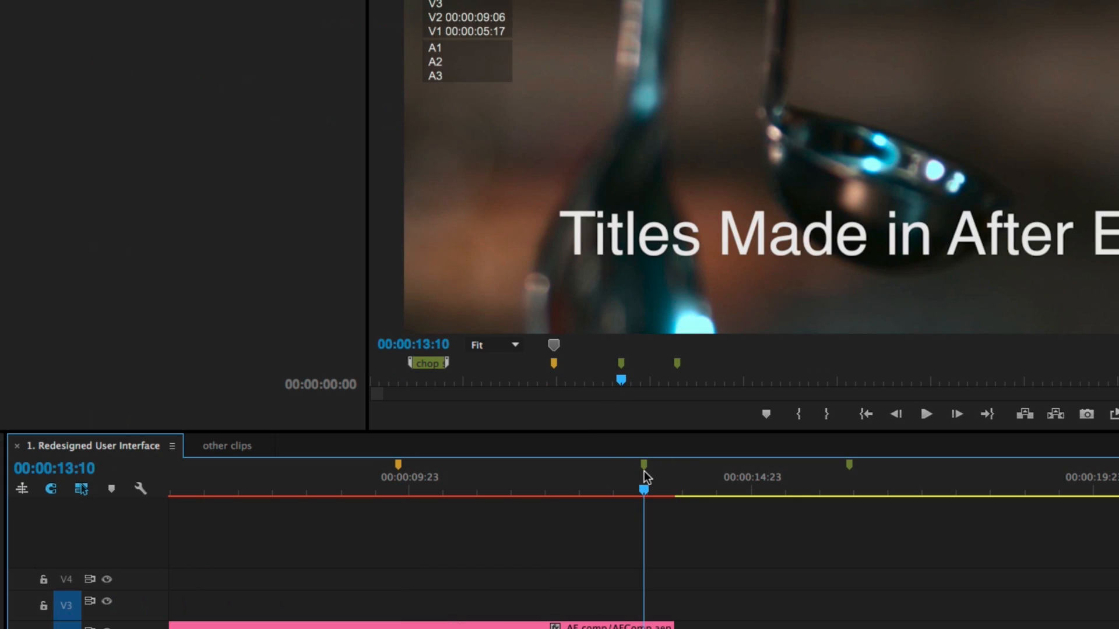
{"action": "double_click", "coordinate": [642, 464]}
{"action": "left_click", "coordinate": [443, 243]}
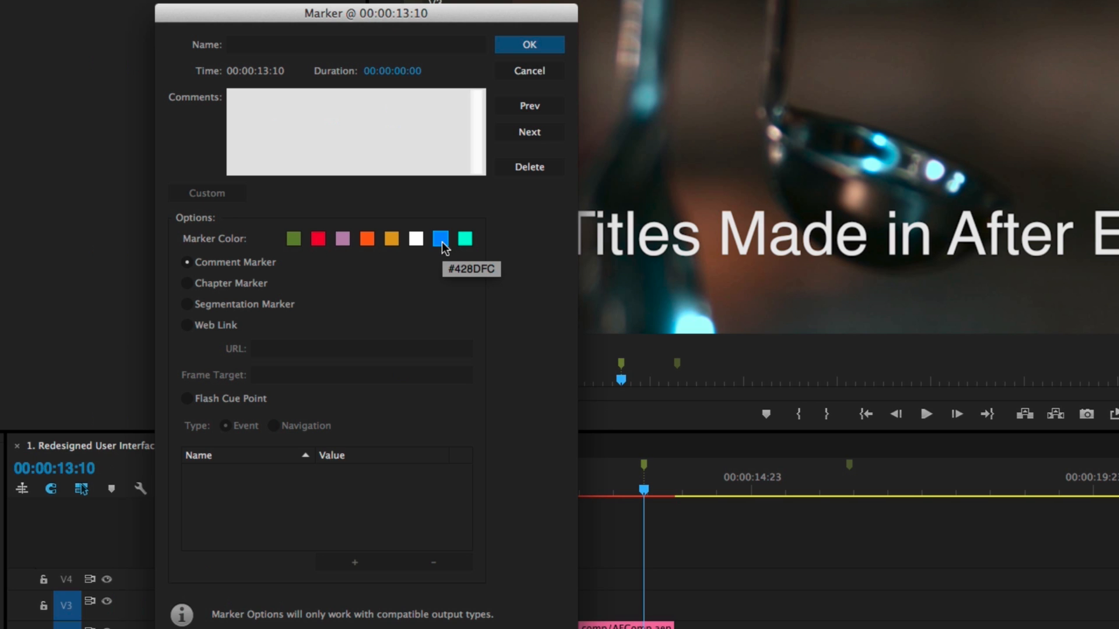
{"action": "key", "text": "Return"}
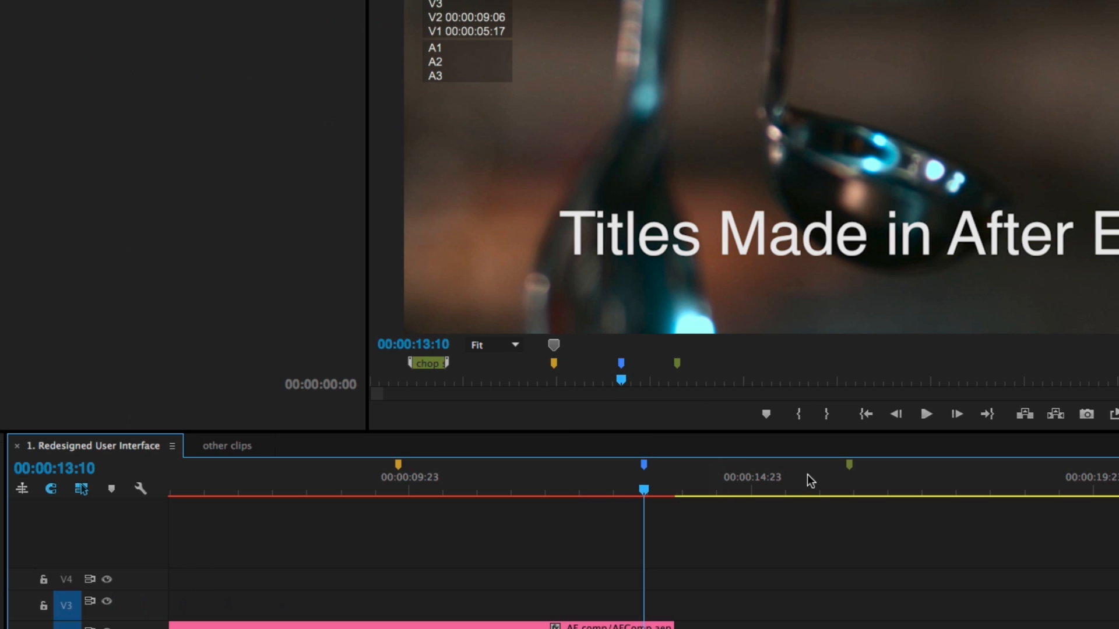
{"action": "left_click_drag", "start_coordinate": [763, 481], "coordinate": [850, 475]}
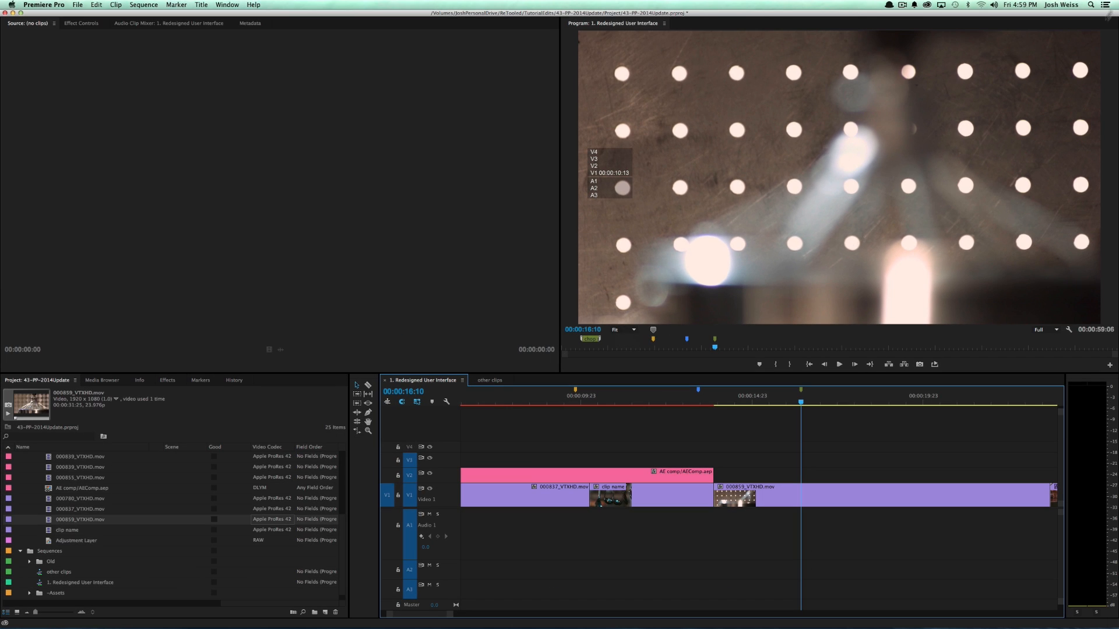
Set the Custom Overlay's top-center field to Sequence Timecode for the Program monitor
{"action": "left_click", "coordinate": [1069, 329]}
{"action": "mouse_move", "coordinate": [1020, 620]}
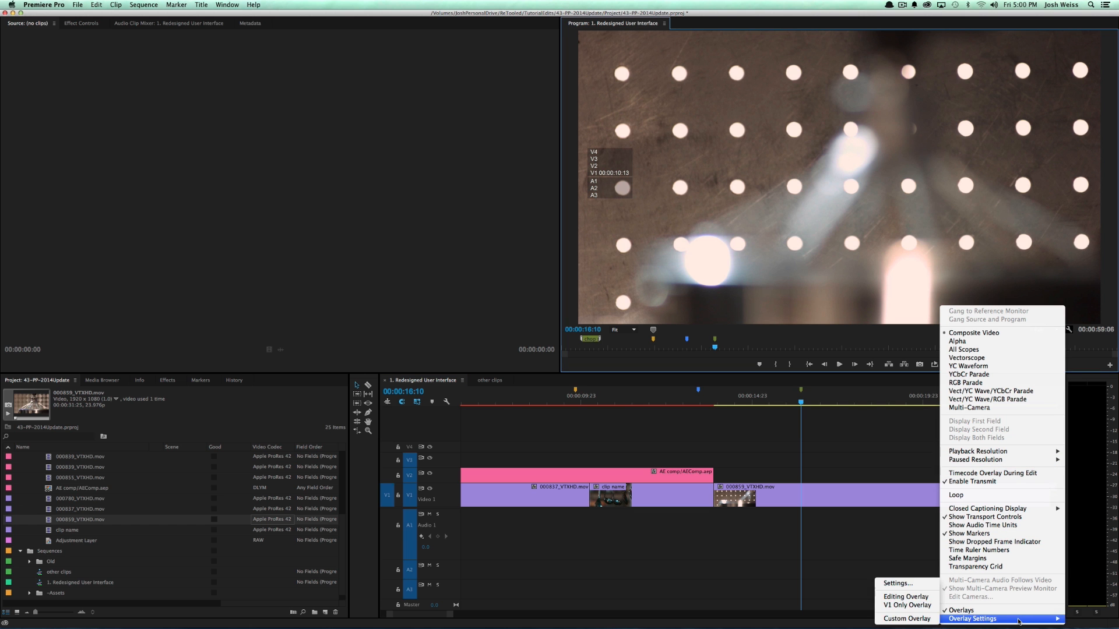
{"action": "left_click", "coordinate": [899, 584]}
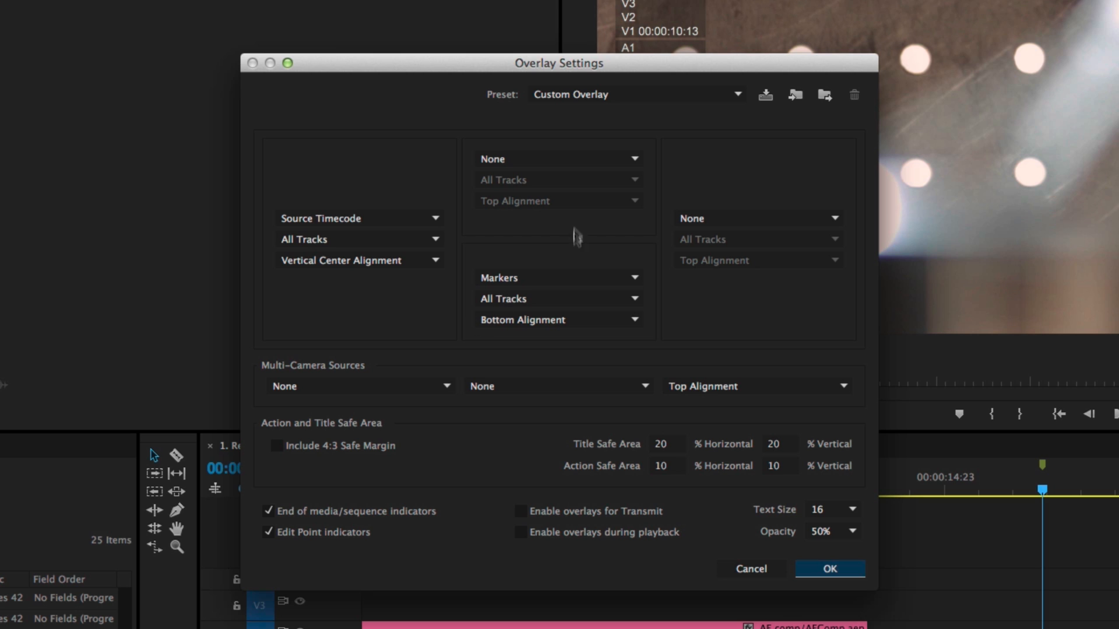
{"action": "left_click", "coordinate": [541, 159]}
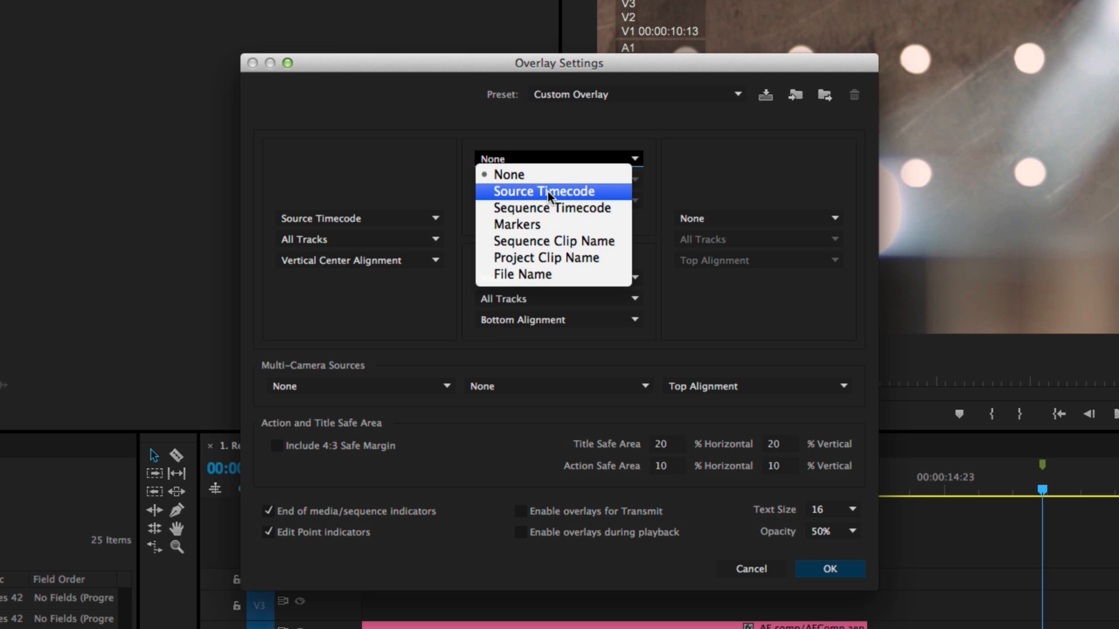
{"action": "left_click", "coordinate": [553, 205]}
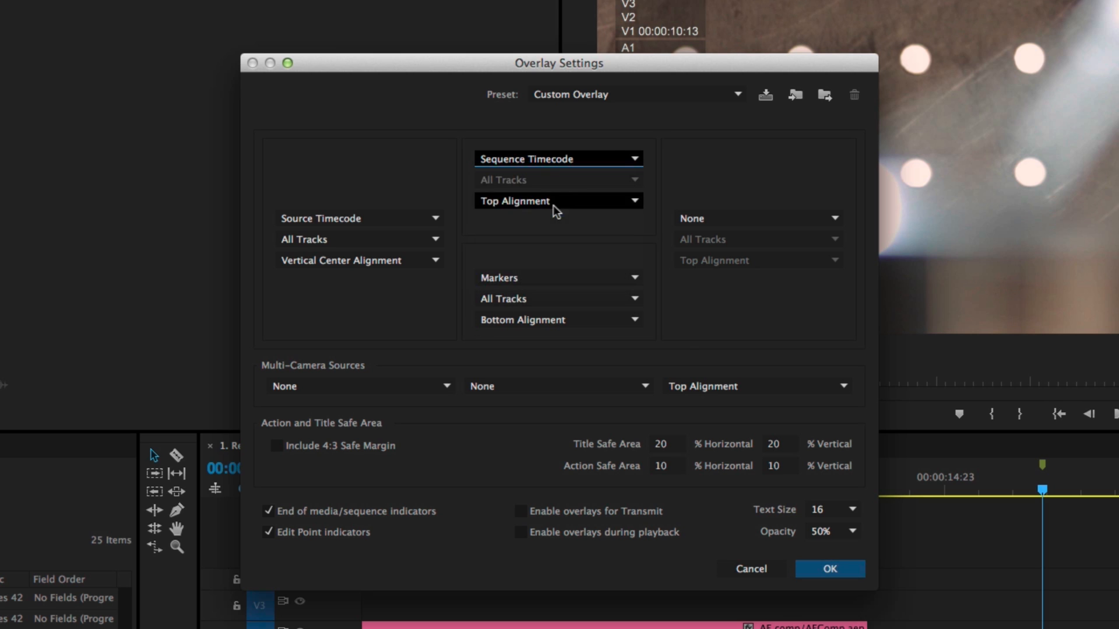
{"action": "left_click", "coordinate": [831, 568]}
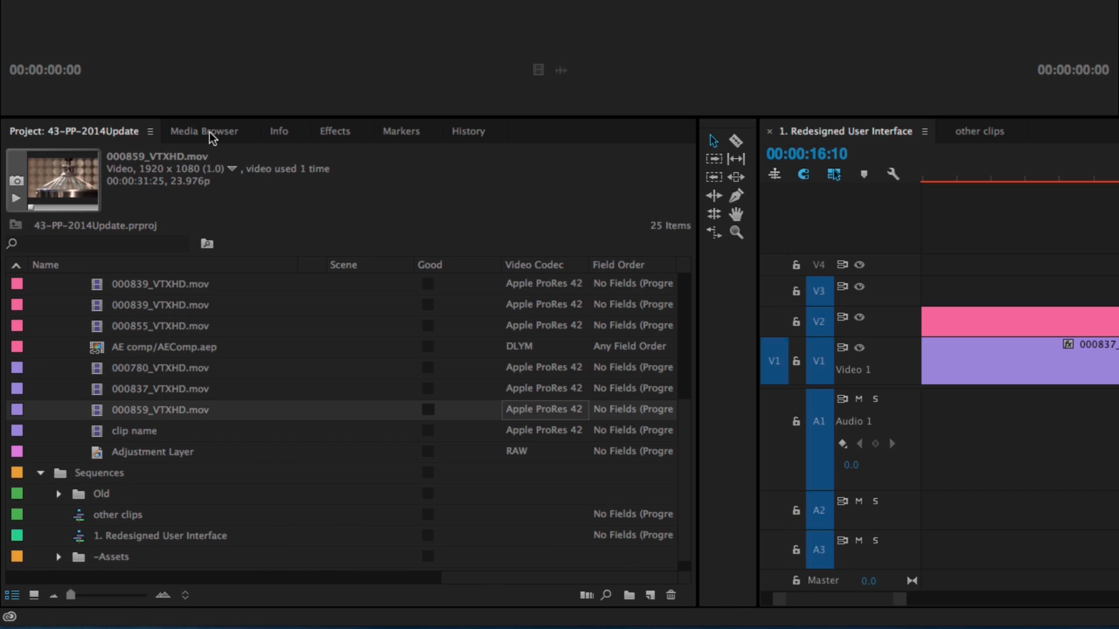
Browse the local drives in the Media Browser to the Project folder inside ReTooled/TutorialEdits/41-PPSG-AdjustmentLayer
{"action": "left_click", "coordinate": [212, 138]}
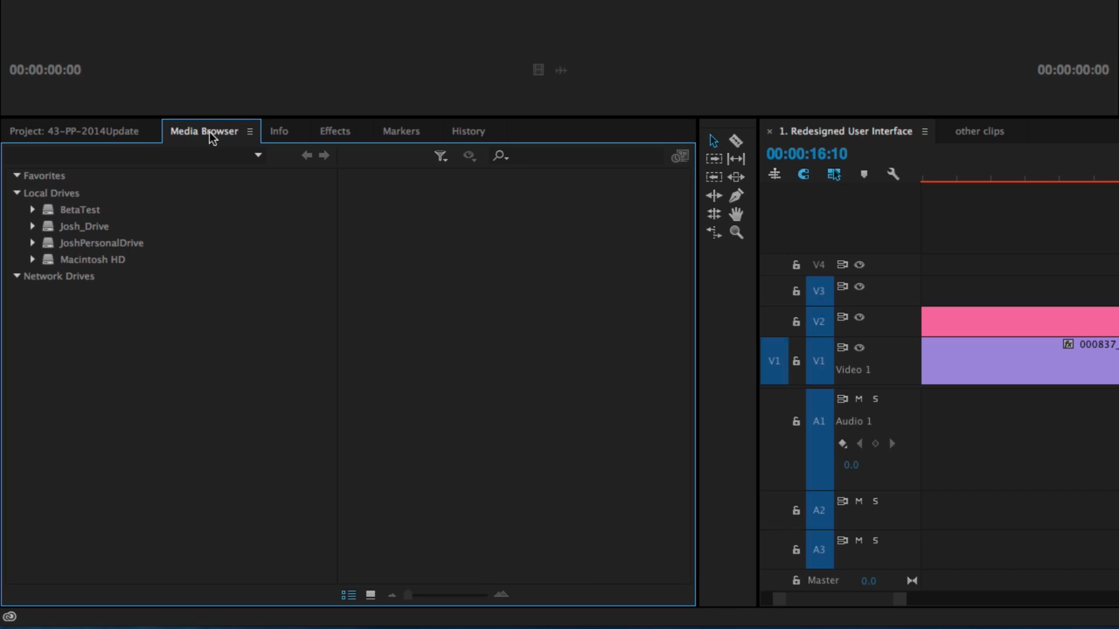
{"action": "left_click", "coordinate": [33, 226]}
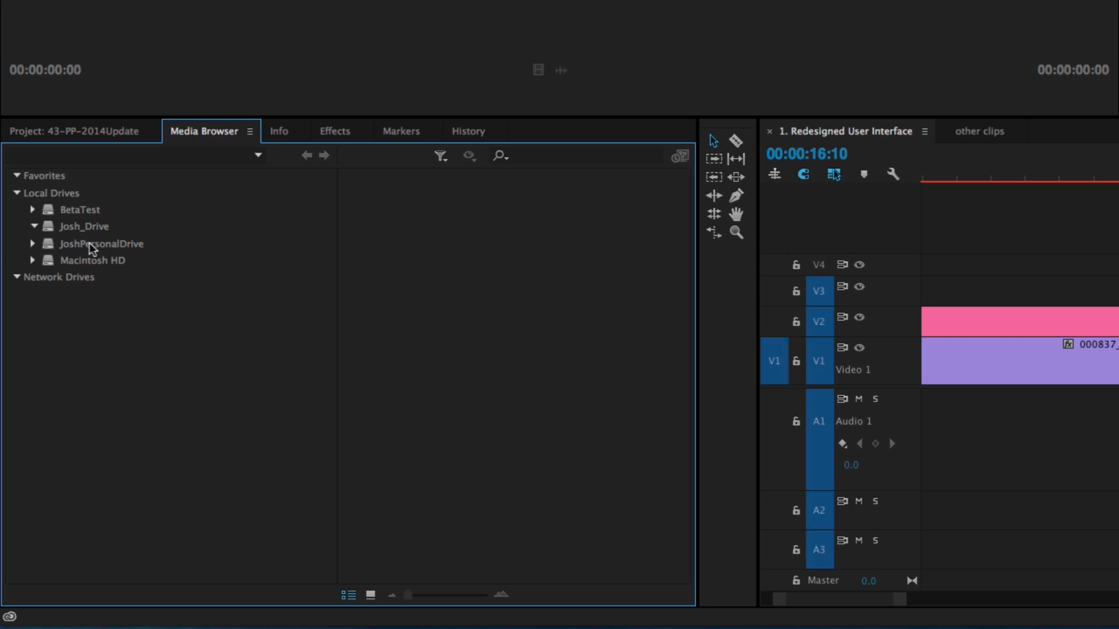
{"action": "left_click", "coordinate": [60, 245]}
{"action": "double_click", "coordinate": [429, 402]}
{"action": "double_click", "coordinate": [429, 300]}
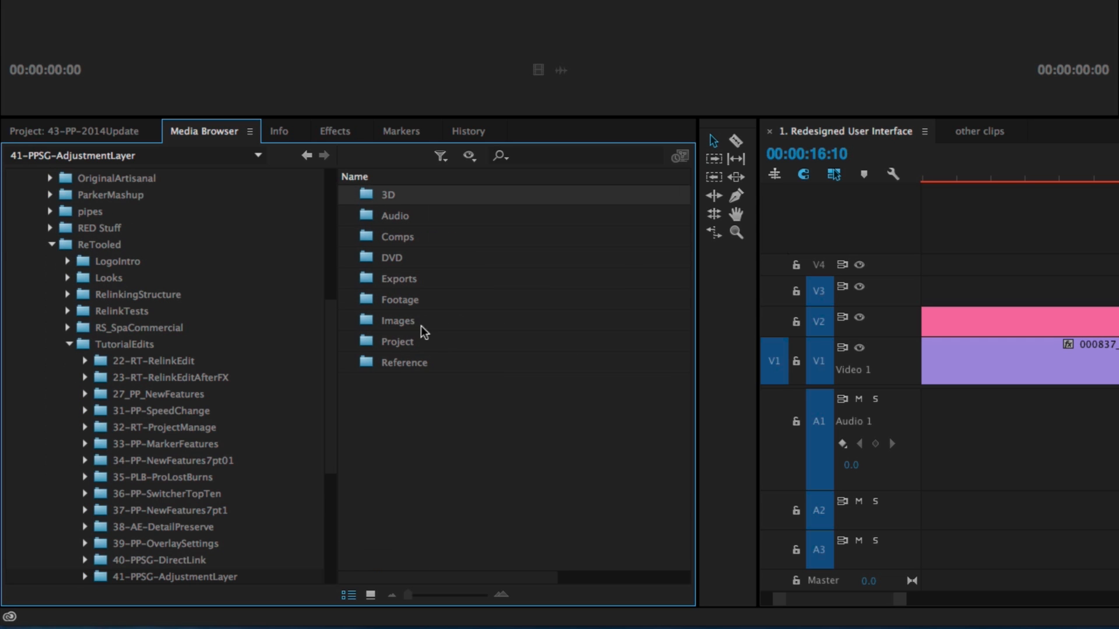
{"action": "left_click", "coordinate": [411, 344]}
{"action": "double_click", "coordinate": [410, 345]}
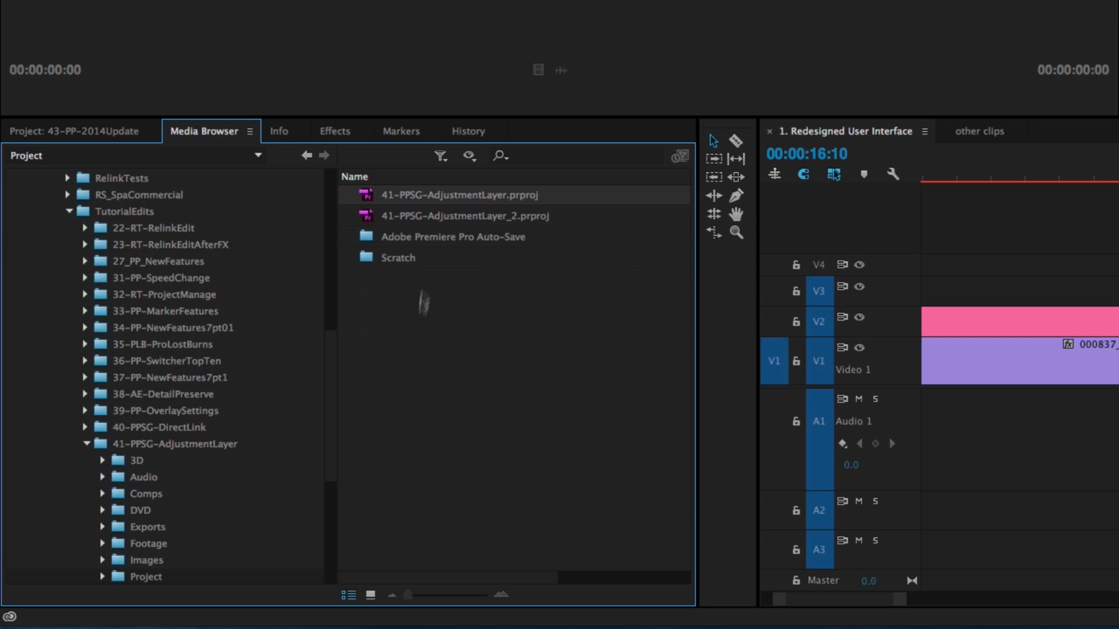
Browse into 41-PPSG-AdjustmentLayer_2.prproj and open the 41-PPSG-AdjustmentLayer sequence from its Sequences bin
{"action": "double_click", "coordinate": [431, 216]}
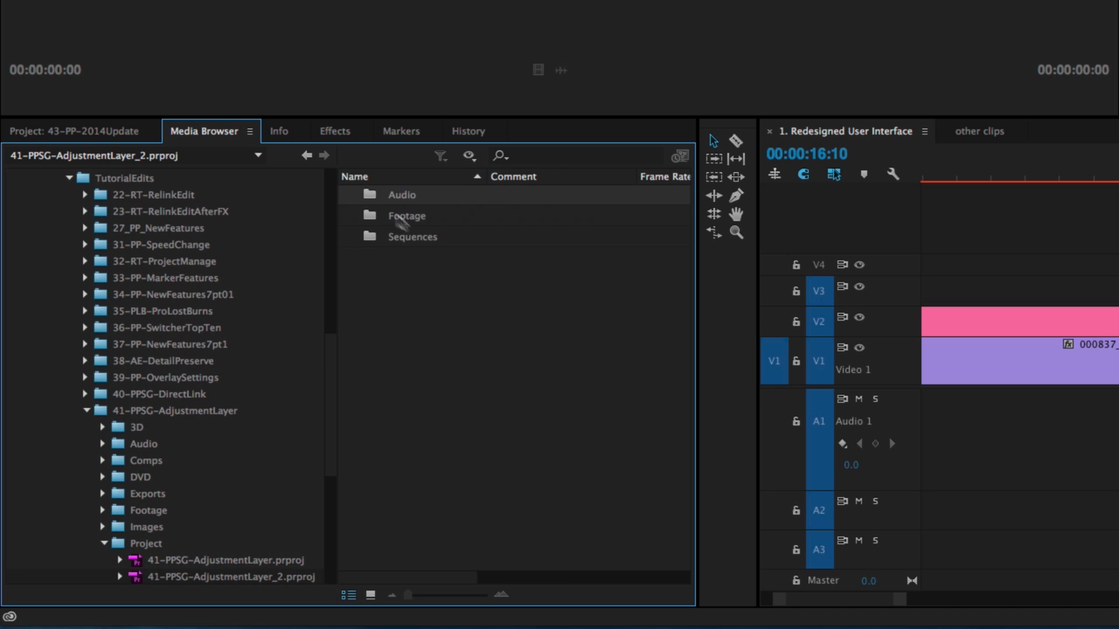
{"action": "left_click", "coordinate": [373, 243]}
{"action": "double_click", "coordinate": [373, 242]}
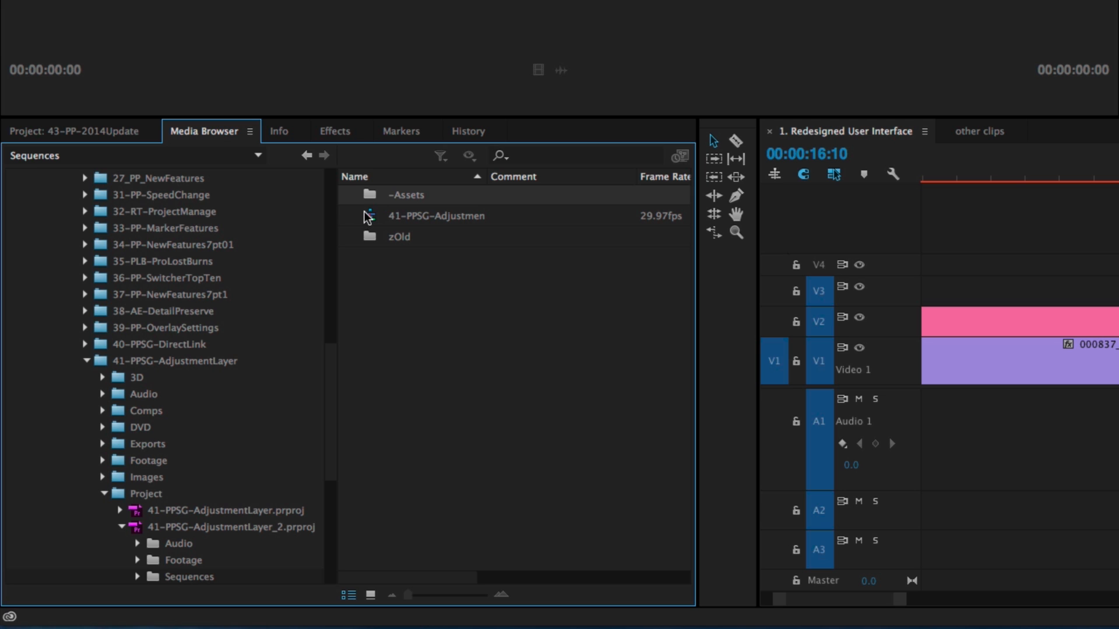
{"action": "left_click", "coordinate": [369, 219]}
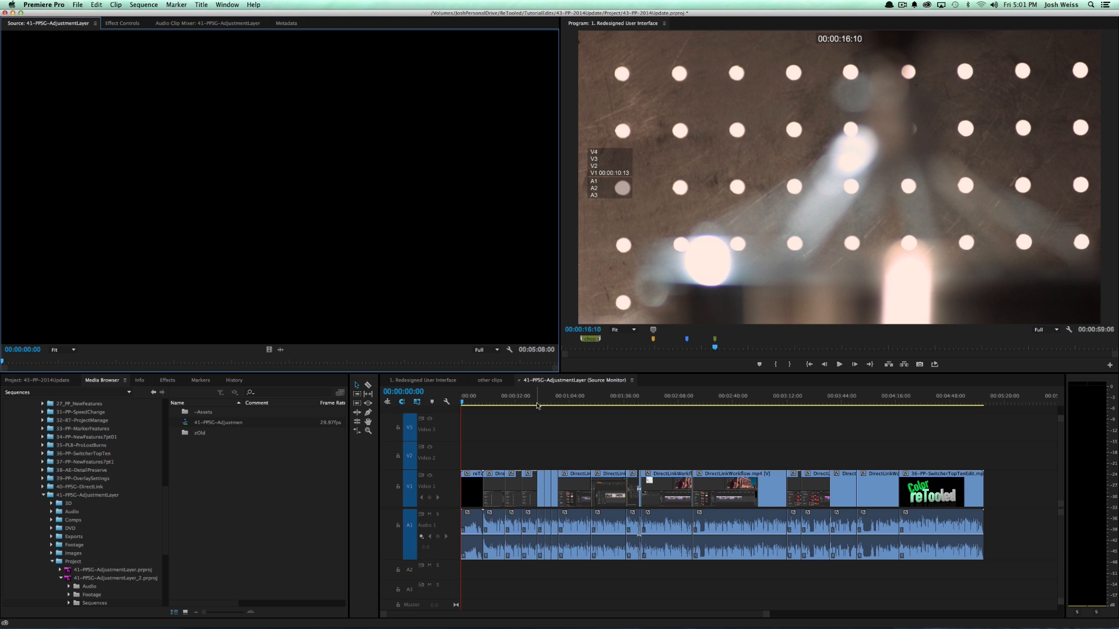
Move the opened source sequence's playhead to 00:01:01:07 and select the edit point at the end of its last clip
{"action": "left_click", "coordinate": [508, 350]}
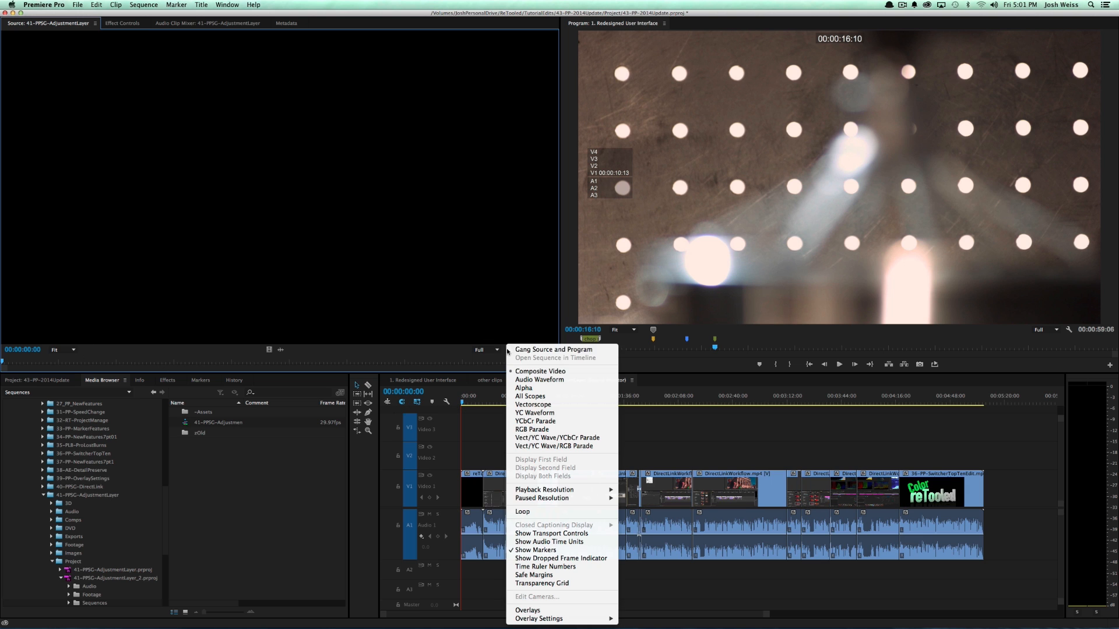
{"action": "left_click", "coordinate": [477, 432]}
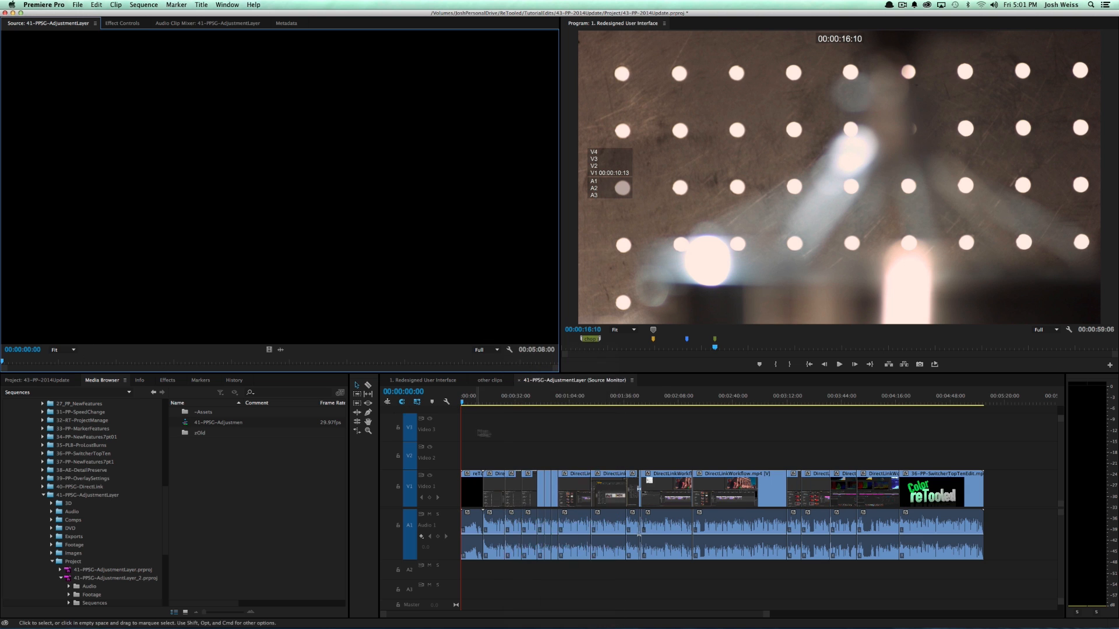
{"action": "left_click", "coordinate": [564, 396]}
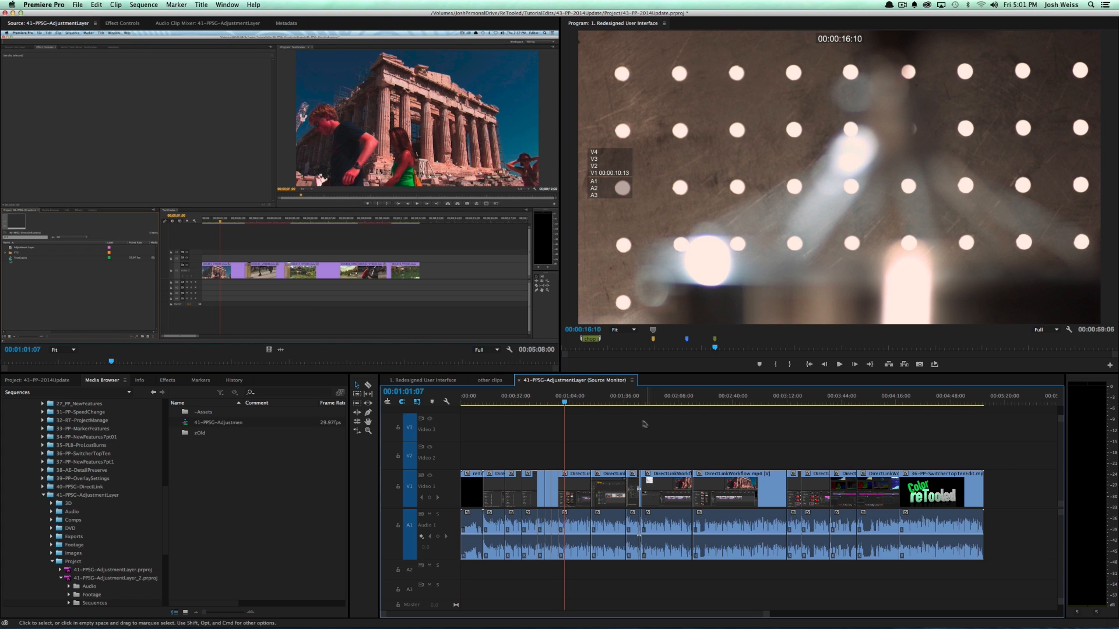
{"action": "left_click", "coordinate": [981, 489]}
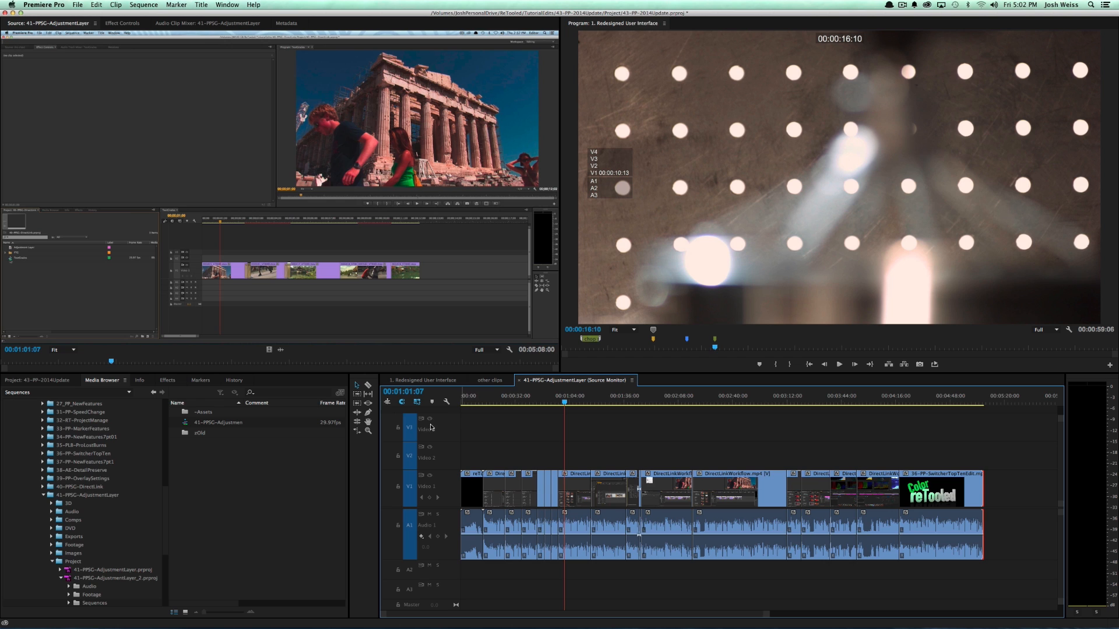
Add a second Media Browser panel and return to the one showing Sequences
{"action": "left_click", "coordinate": [125, 381]}
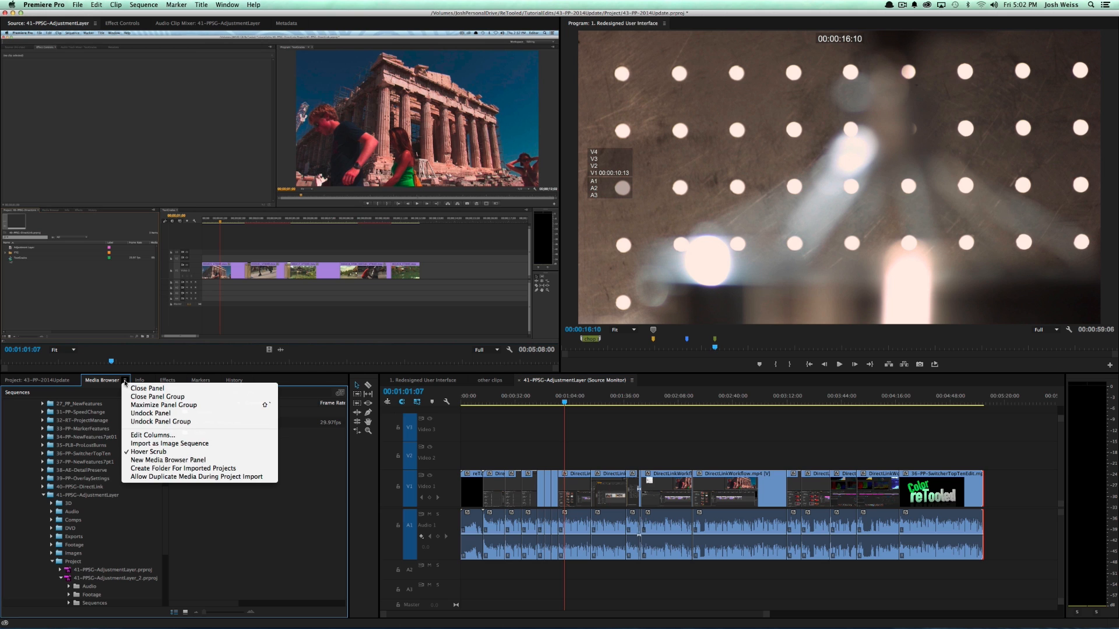
{"action": "left_click", "coordinate": [167, 460]}
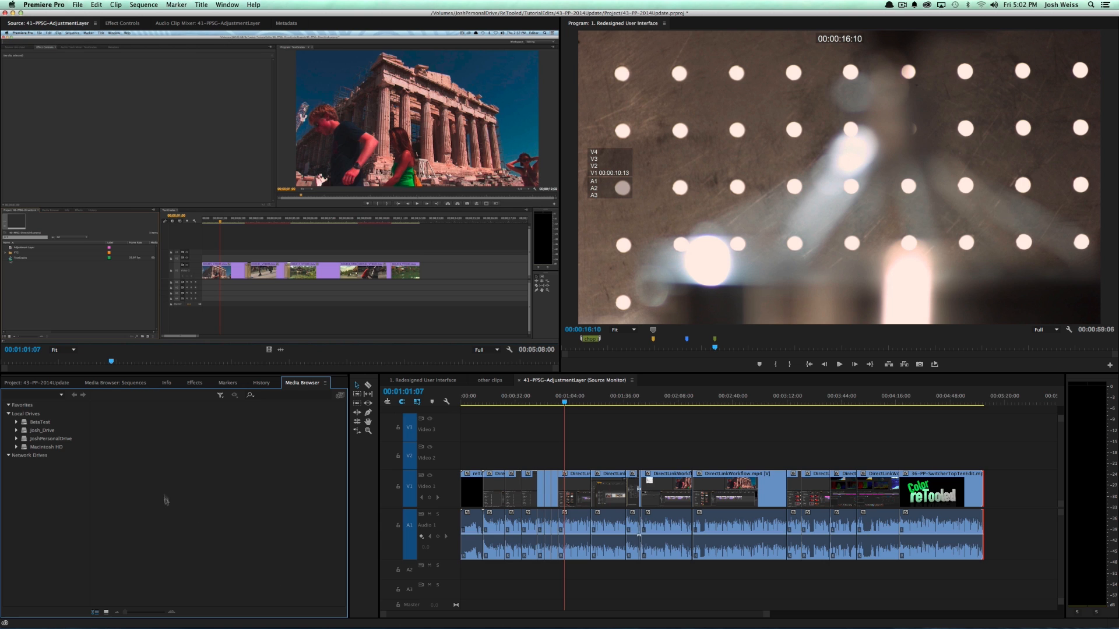
{"action": "left_click", "coordinate": [118, 385]}
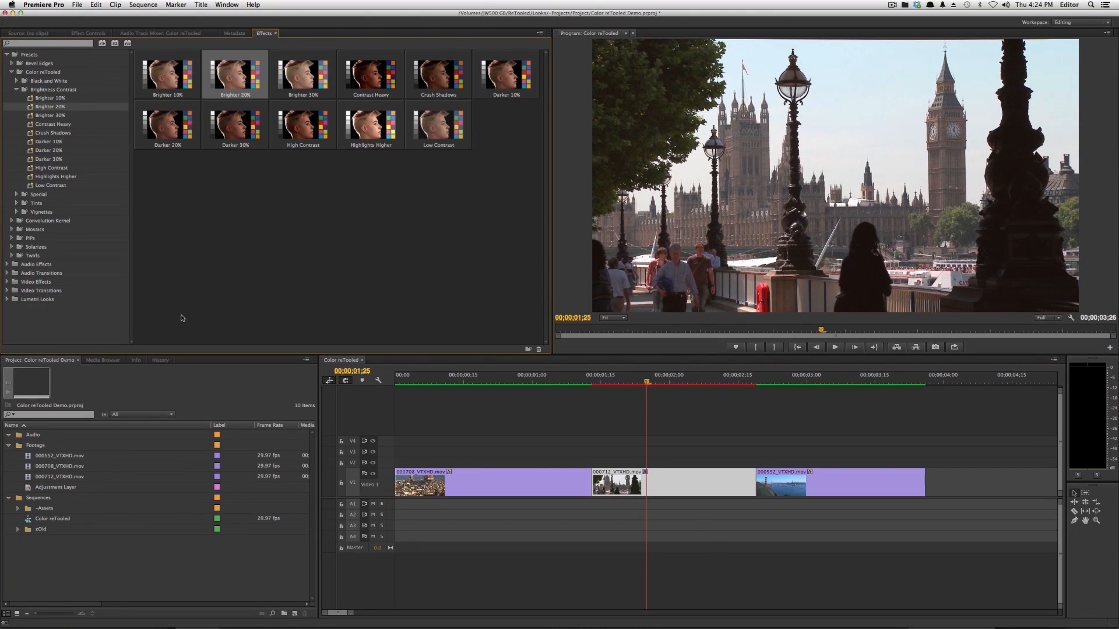
Open the Color reTooled Vignettes preset bin and select the Vignette Oval 60% preset
{"action": "left_click", "coordinate": [28, 213]}
{"action": "double_click", "coordinate": [28, 214]}
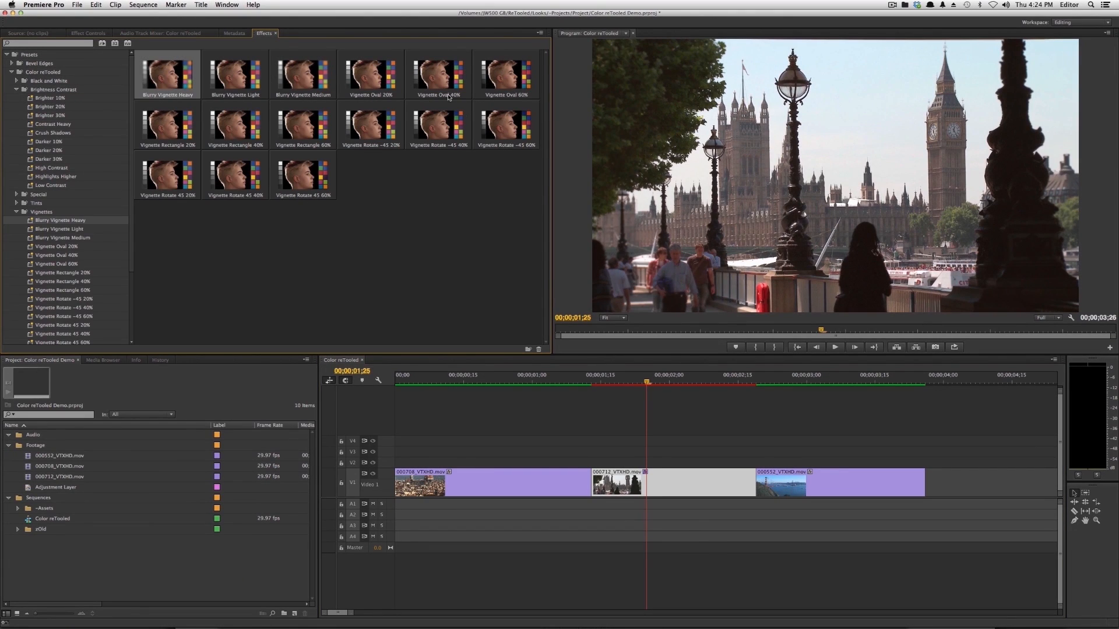
{"action": "left_click", "coordinate": [501, 81]}
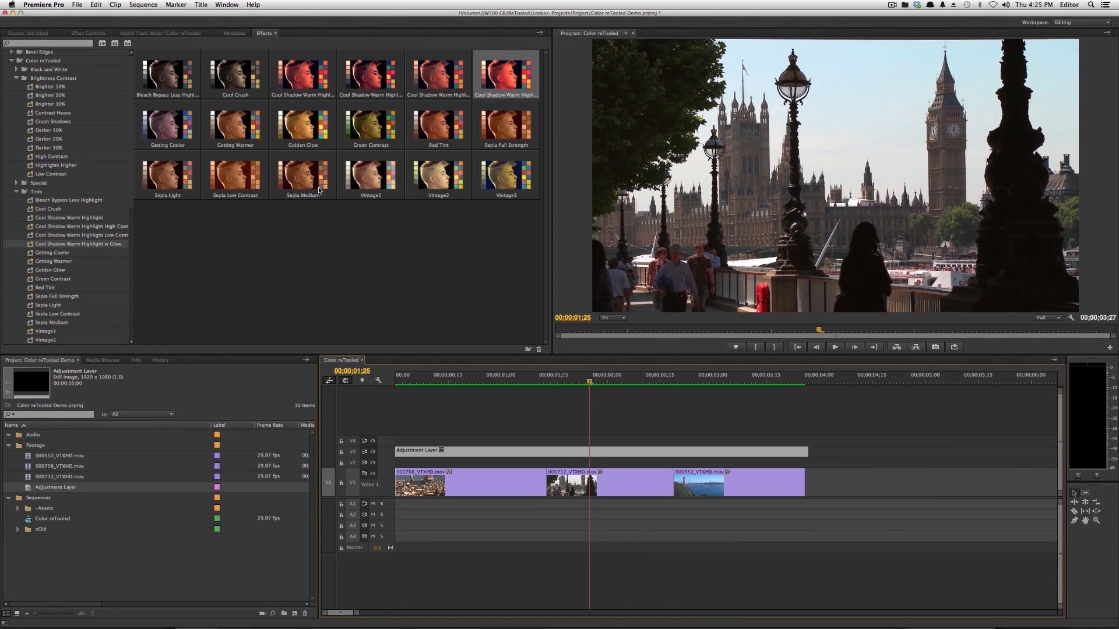
Move the playhead to 00;00;03;14, expand track V3 and apply the Vintage3 tint preset to its adjustment layer
{"action": "left_click", "coordinate": [762, 380]}
{"action": "double_click", "coordinate": [383, 452]}
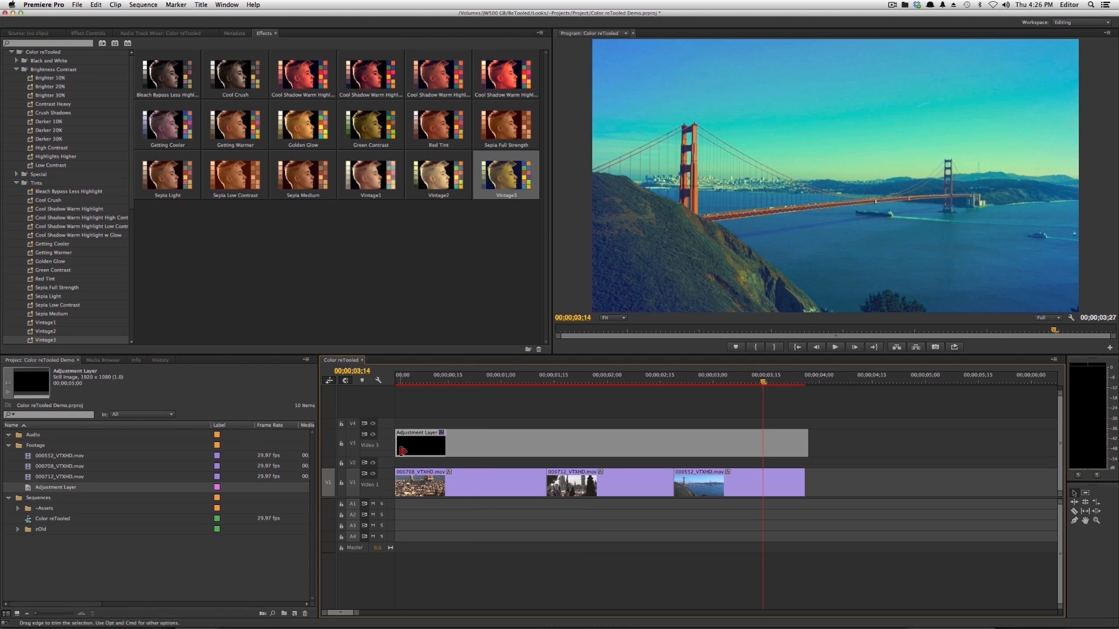
{"action": "left_click_drag", "start_coordinate": [429, 438], "coordinate": [429, 448]}
{"action": "left_click", "coordinate": [585, 380]}
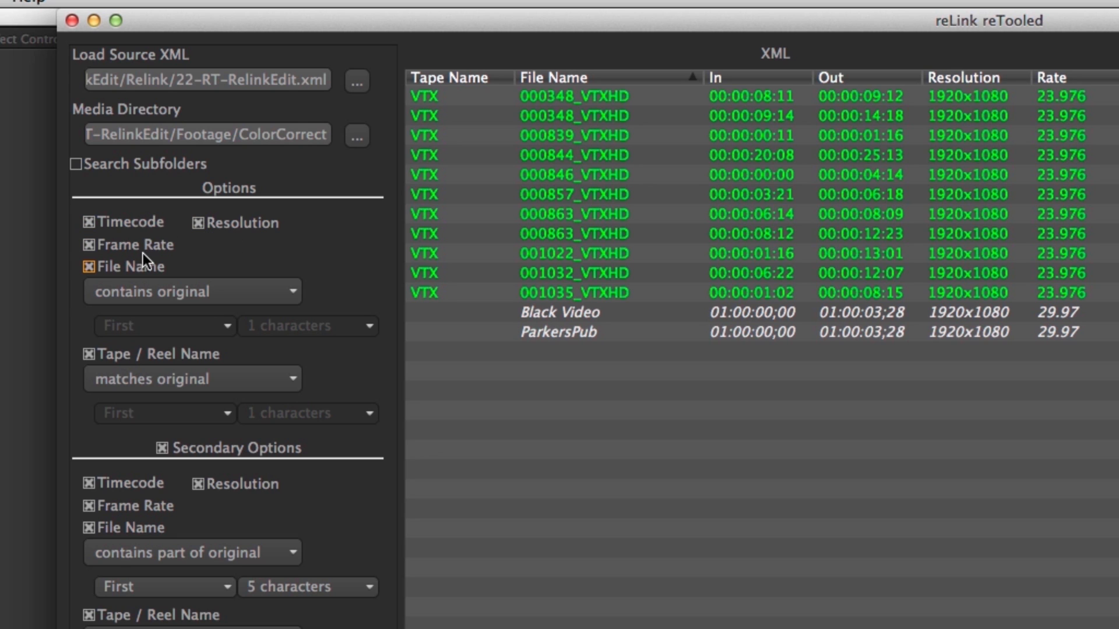
In reLink reTooled, examine the matching choices for the primary File Name and Tape / Reel Name options
{"action": "left_click", "coordinate": [187, 297]}
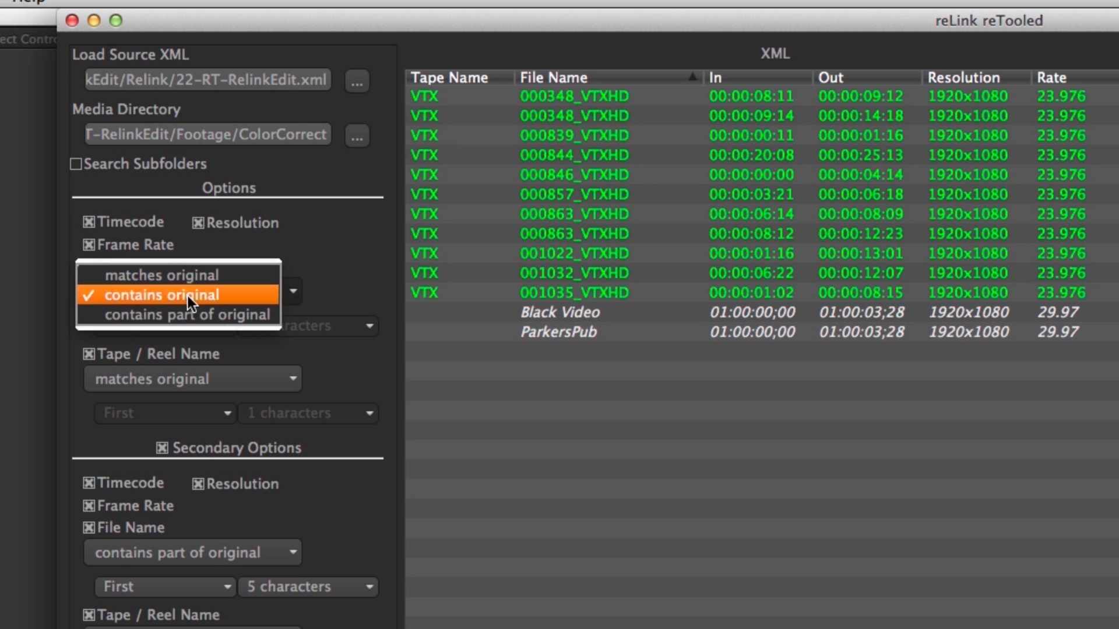
{"action": "left_click", "coordinate": [336, 279]}
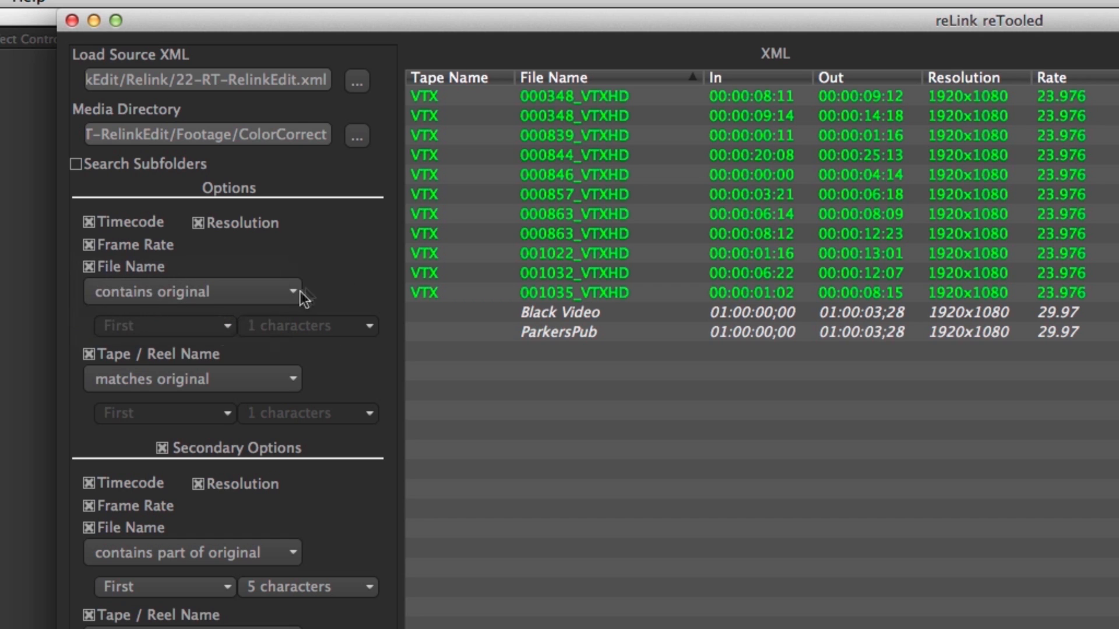
{"action": "left_click", "coordinate": [242, 392]}
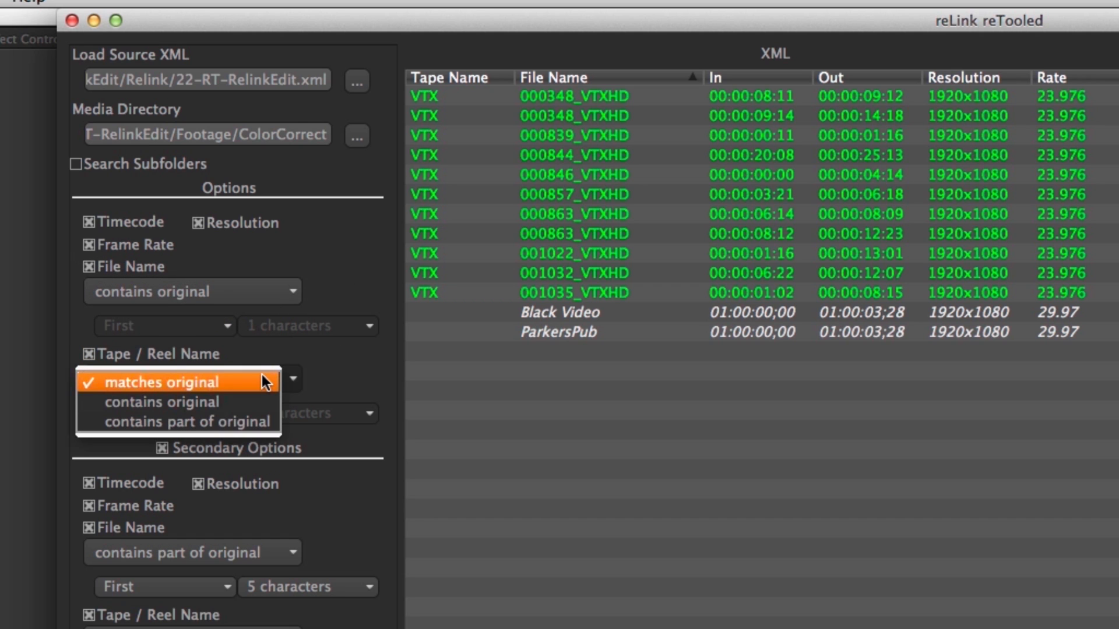
{"action": "left_click", "coordinate": [295, 379]}
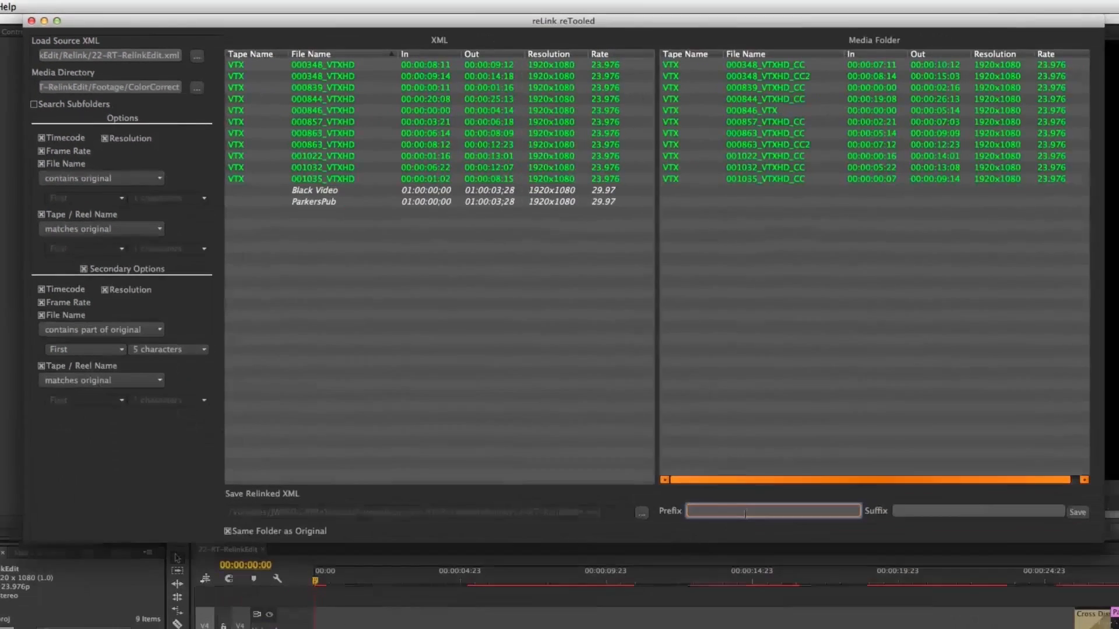
Set the relinked XML's prefix to "relinked" and save it in the same folder as the original
{"action": "type", "text": "ed"}
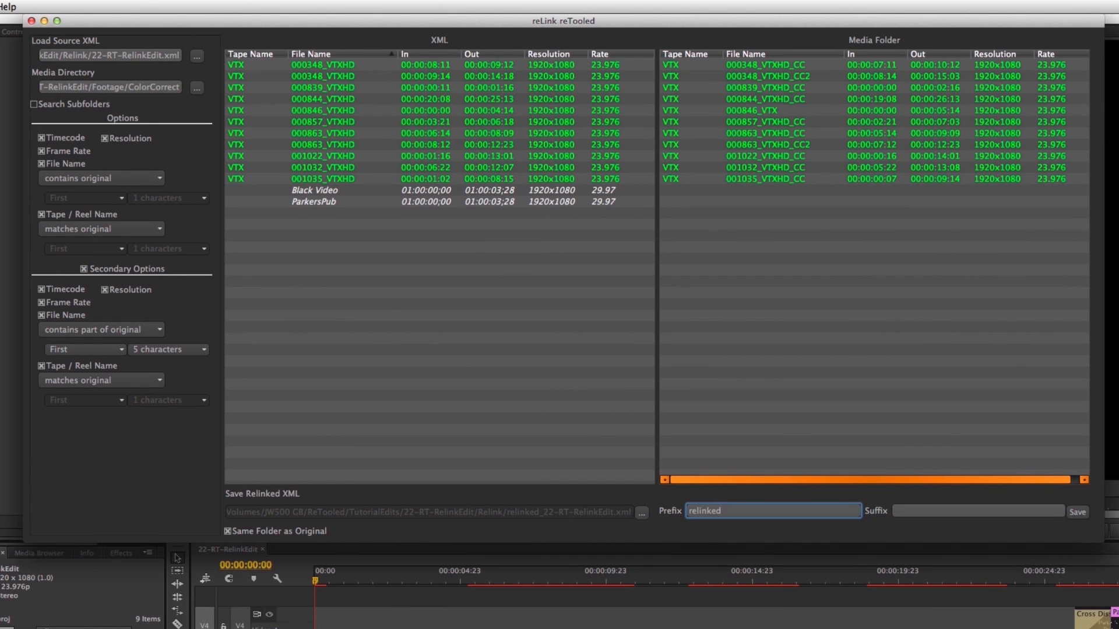
{"action": "left_click", "coordinate": [1077, 512]}
{"action": "left_click", "coordinate": [598, 284]}
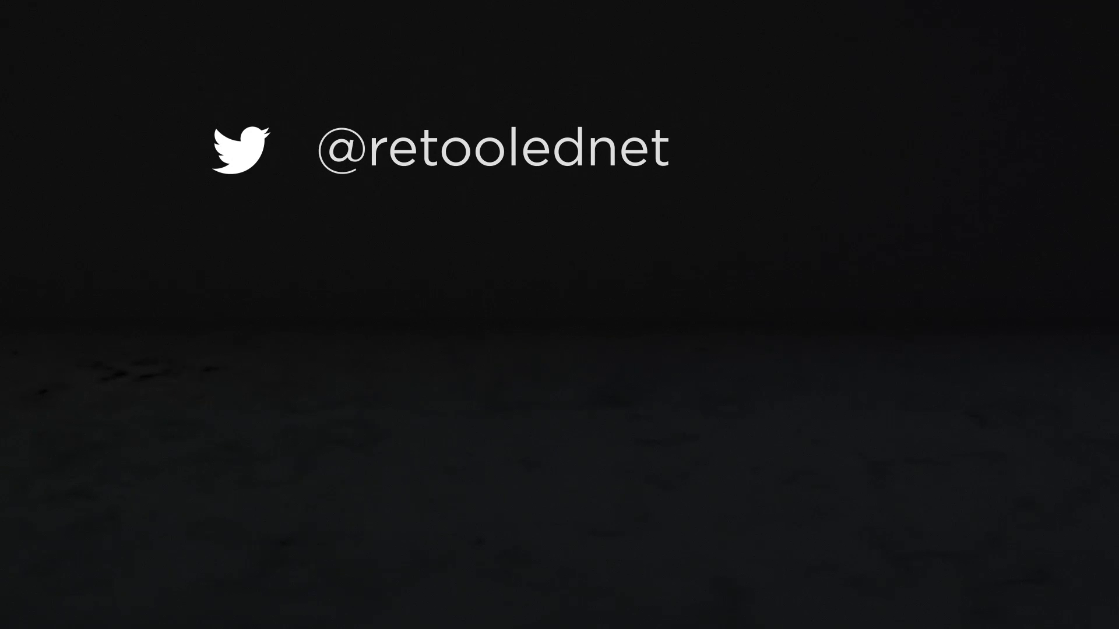